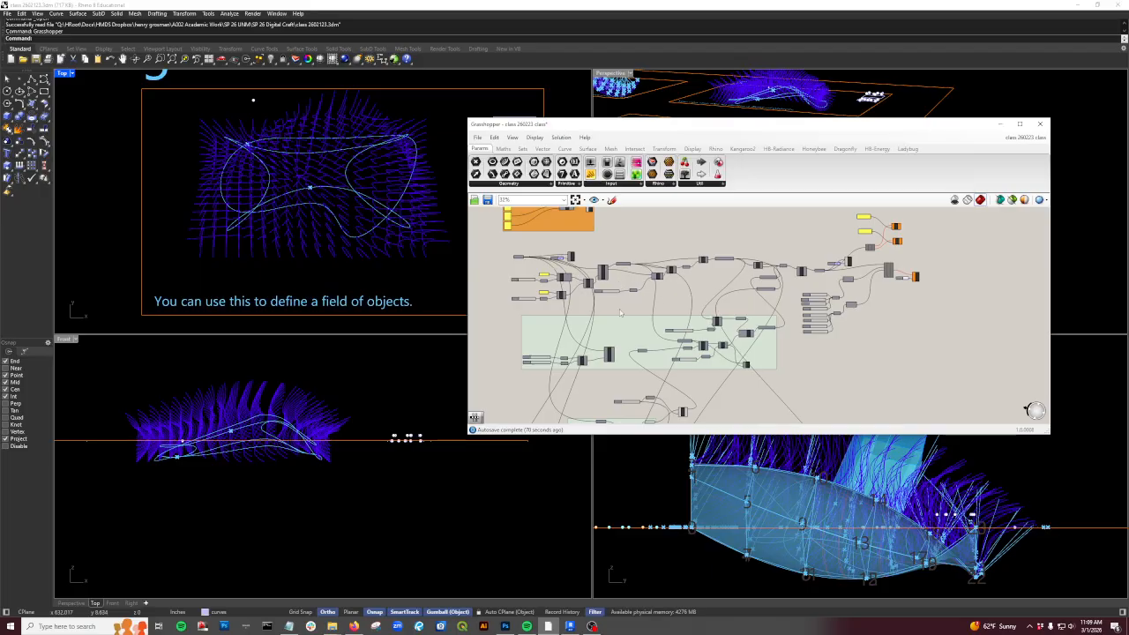
- Move the Grasshopper definition window lower to uncover more of the Top and Perspective viewports
{"action": "right_click_drag", "start_coordinate": [713, 346], "coordinate": [715, 298]}
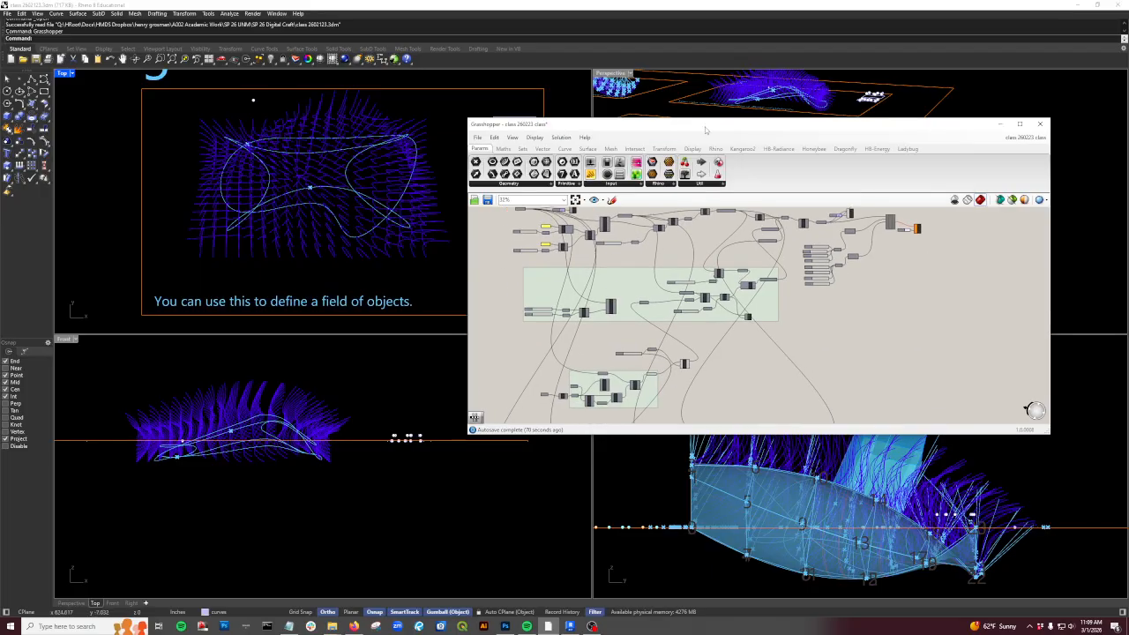
{"action": "left_click_drag", "start_coordinate": [781, 124], "coordinate": [755, 185]}
{"action": "scroll", "coordinate": [755, 148], "scroll_direction": "up", "scroll_amount": 4}
{"action": "scroll", "coordinate": [756, 148], "scroll_direction": "down", "scroll_amount": 1}
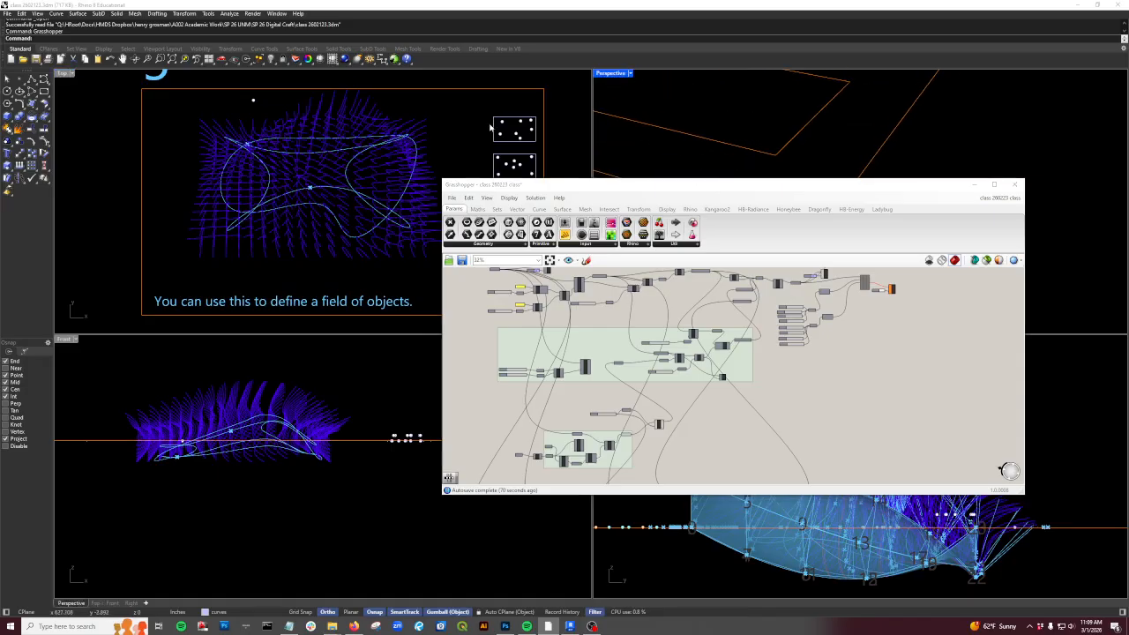
{"action": "right_click_drag", "start_coordinate": [758, 364], "coordinate": [772, 405]}
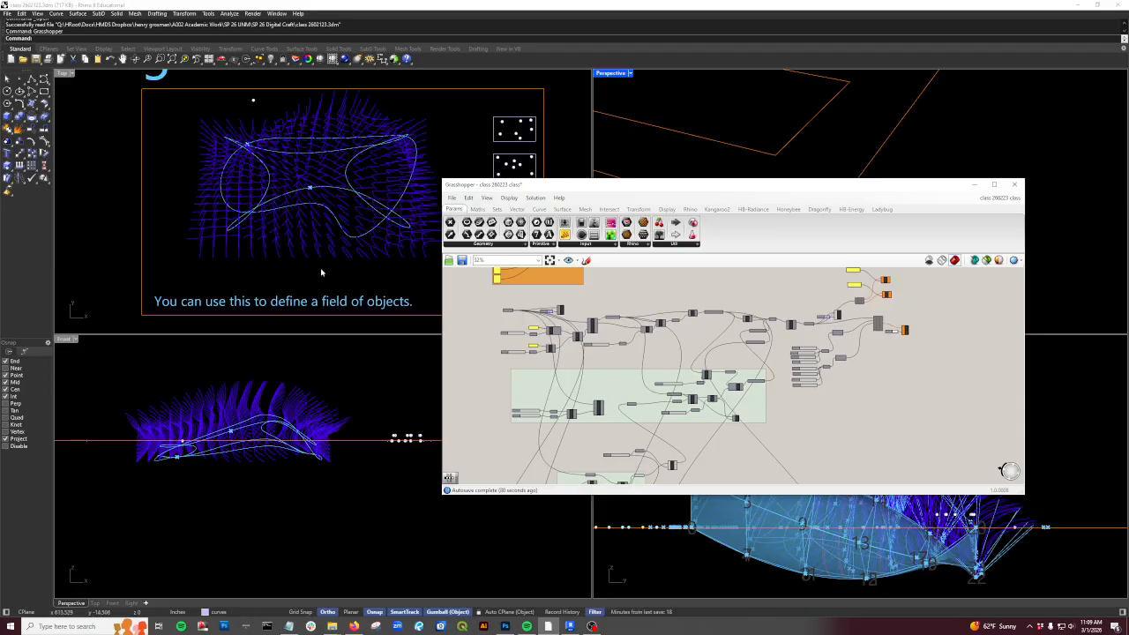
- Select the output curve parameter in each of the two curve-on-surface groups to identify their curves in the viewports
{"action": "right_click_drag", "start_coordinate": [684, 449], "coordinate": [680, 366]}
{"action": "scroll", "coordinate": [662, 377], "scroll_direction": "up", "scroll_amount": 5}
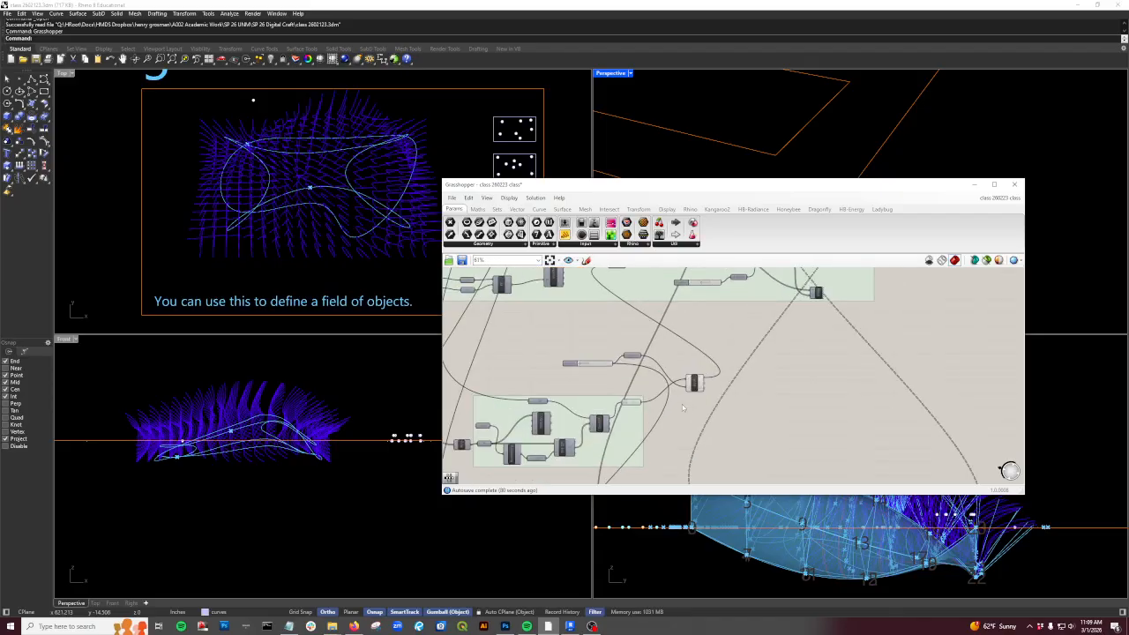
{"action": "left_click", "coordinate": [611, 403]}
{"action": "scroll", "coordinate": [740, 141], "scroll_direction": "down", "scroll_amount": 5}
{"action": "scroll", "coordinate": [749, 134], "scroll_direction": "down", "scroll_amount": 1}
{"action": "scroll", "coordinate": [752, 434], "scroll_direction": "down", "scroll_amount": 4}
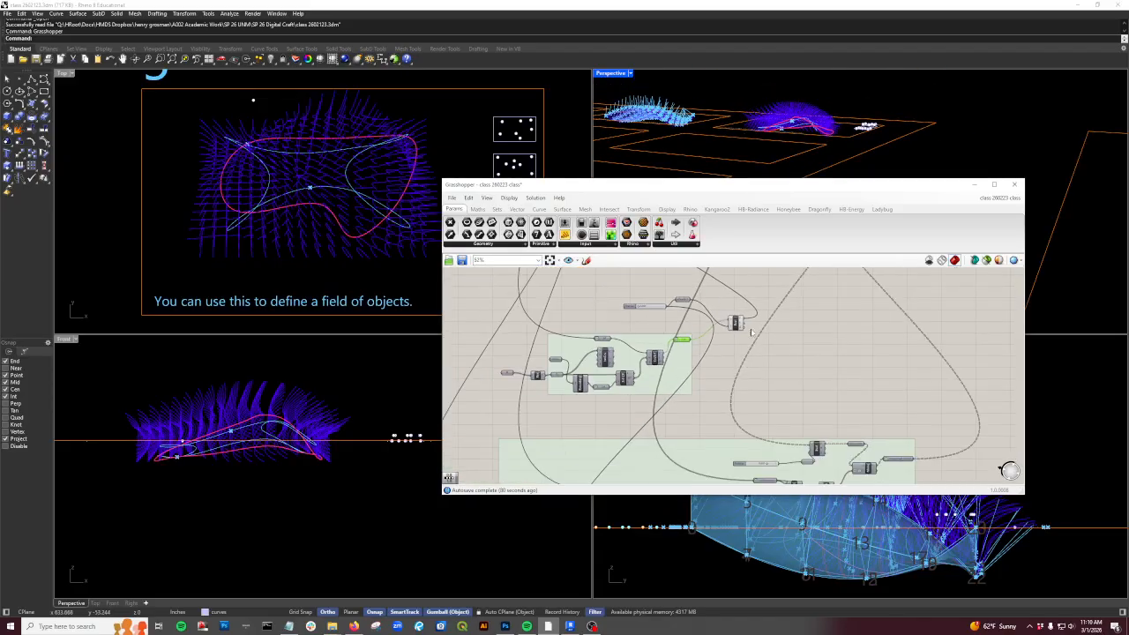
{"action": "scroll", "coordinate": [738, 449], "scroll_direction": "down", "scroll_amount": 3}
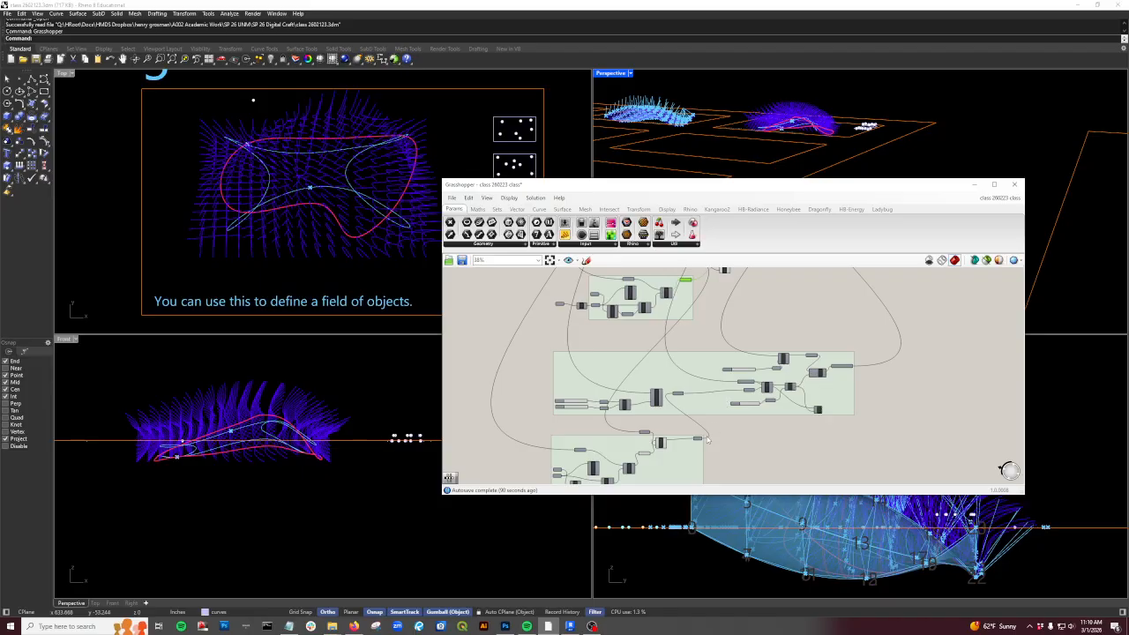
{"action": "scroll", "coordinate": [719, 406], "scroll_direction": "up", "scroll_amount": 4}
{"action": "scroll", "coordinate": [701, 436], "scroll_direction": "down", "scroll_amount": 2}
{"action": "left_click", "coordinate": [622, 458]}
{"action": "scroll", "coordinate": [711, 439], "scroll_direction": "down", "scroll_amount": 3}
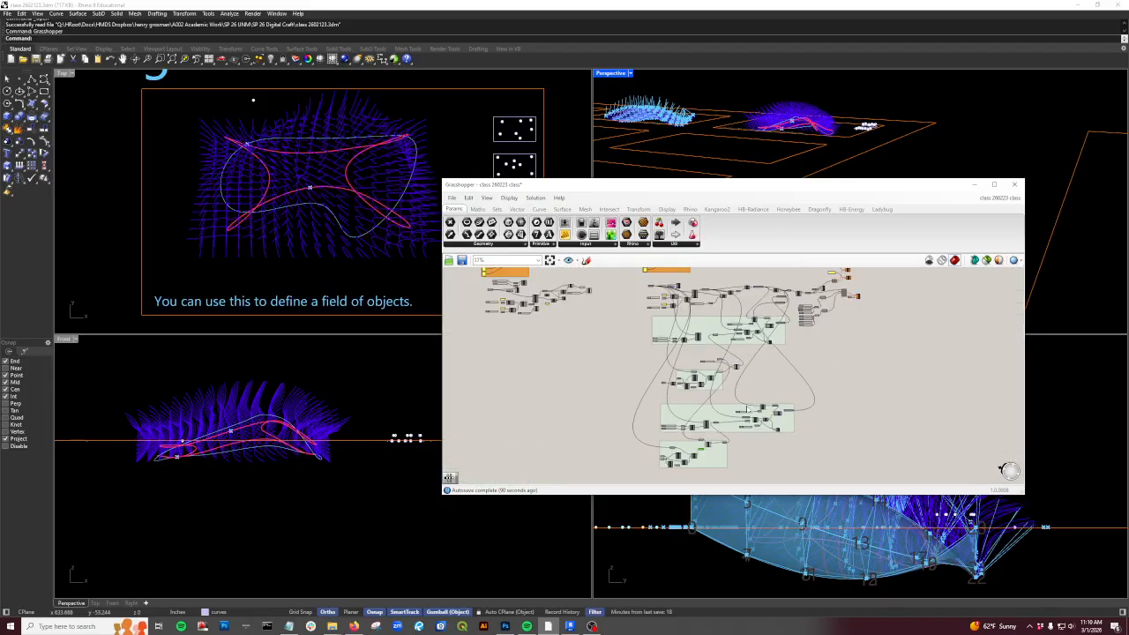
- Turn on the preview of the Interpolate Curve component in the lowest group and inspect its curve in the Top viewport
{"action": "scroll", "coordinate": [703, 462], "scroll_direction": "up", "scroll_amount": 1}
{"action": "scroll", "coordinate": [701, 462], "scroll_direction": "up", "scroll_amount": 5}
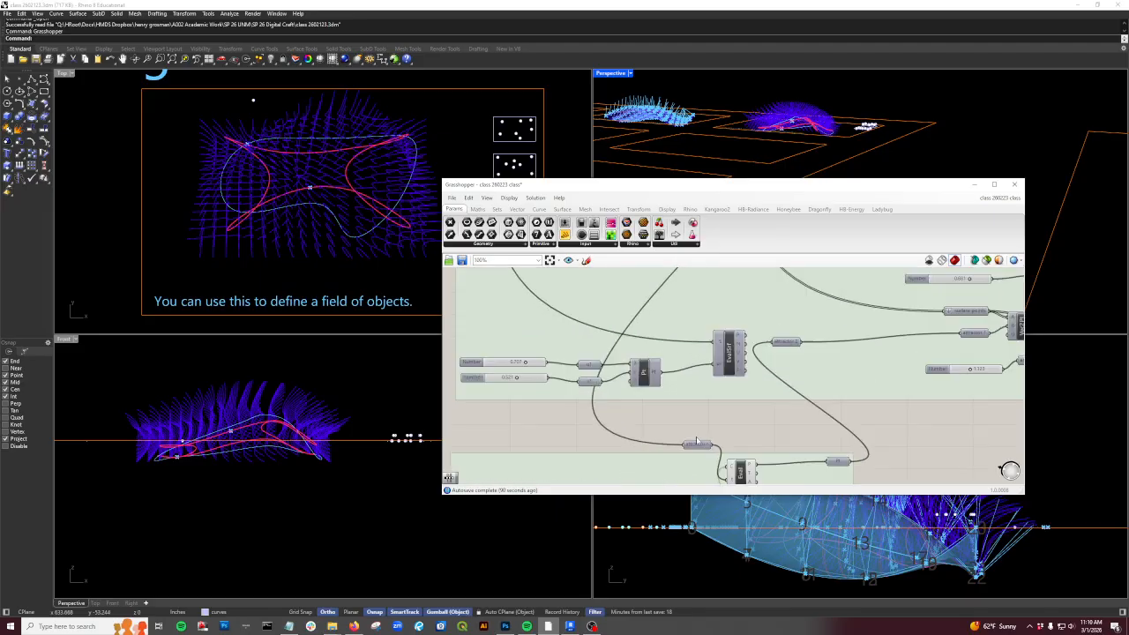
{"action": "scroll", "coordinate": [658, 370], "scroll_direction": "down", "scroll_amount": 1}
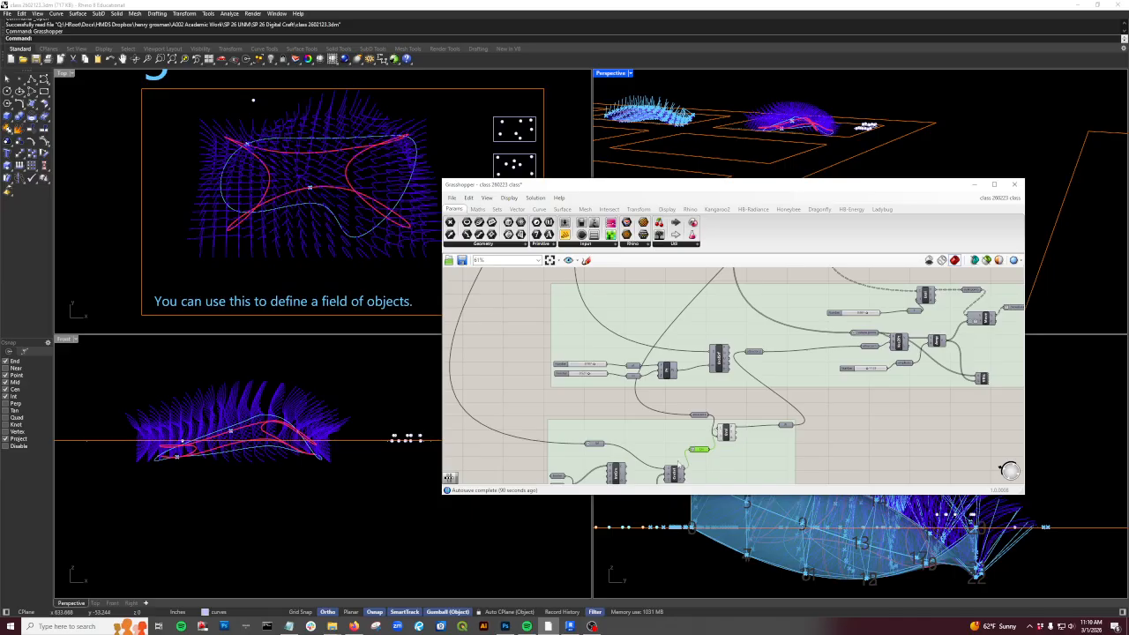
{"action": "scroll", "coordinate": [733, 409], "scroll_direction": "down", "scroll_amount": 1}
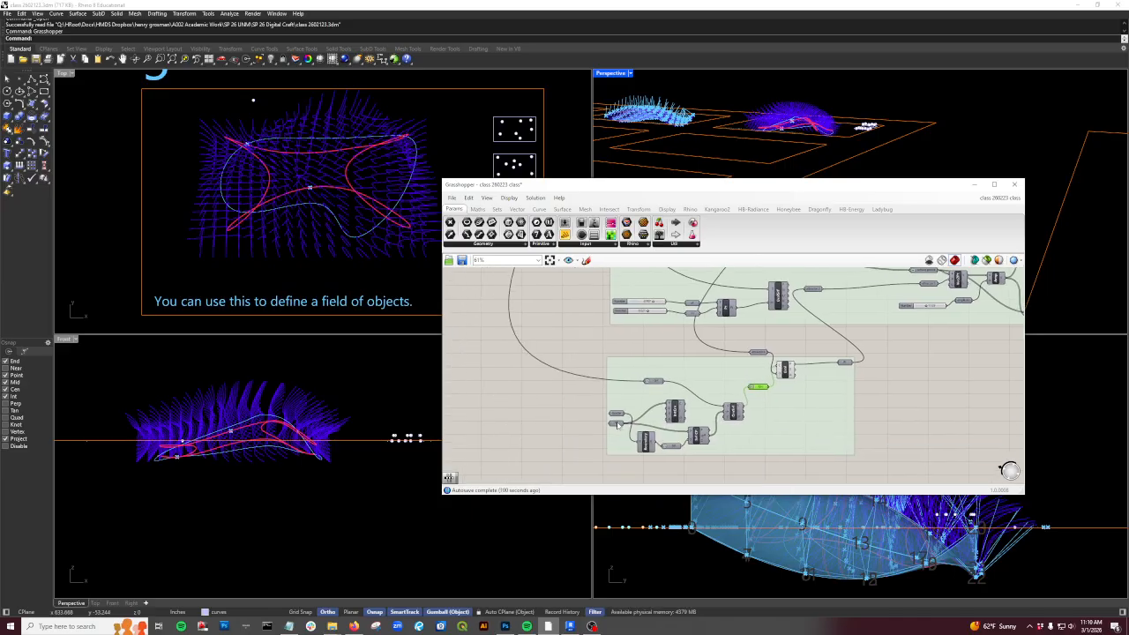
{"action": "scroll", "coordinate": [625, 426], "scroll_direction": "up", "scroll_amount": 1}
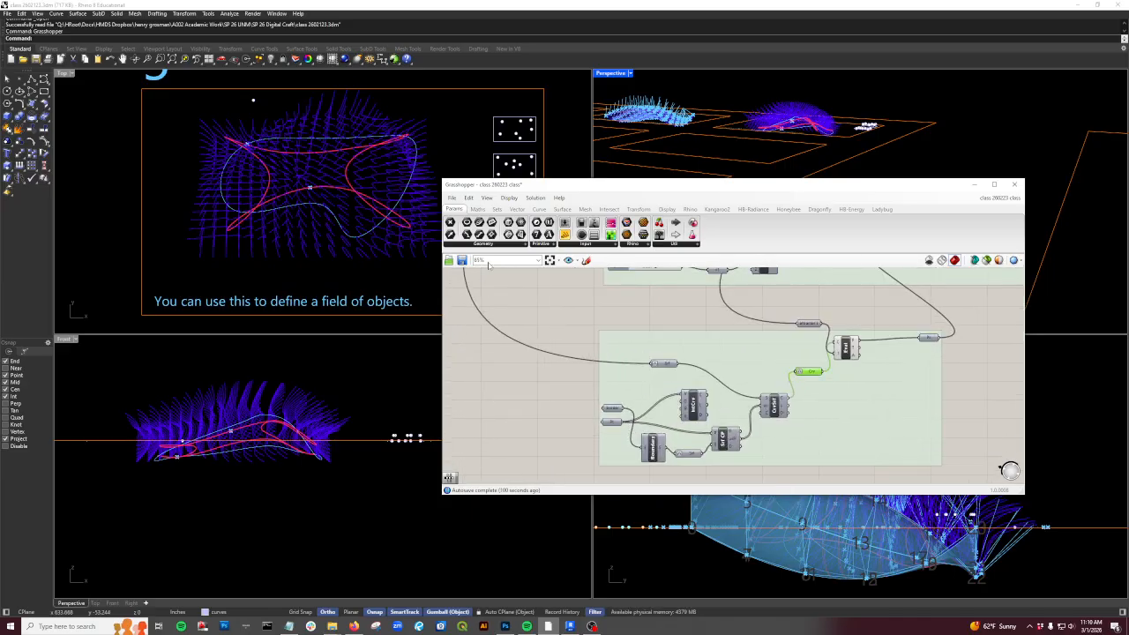
{"action": "left_click", "coordinate": [693, 403]}
{"action": "middle_click", "coordinate": [692, 403]}
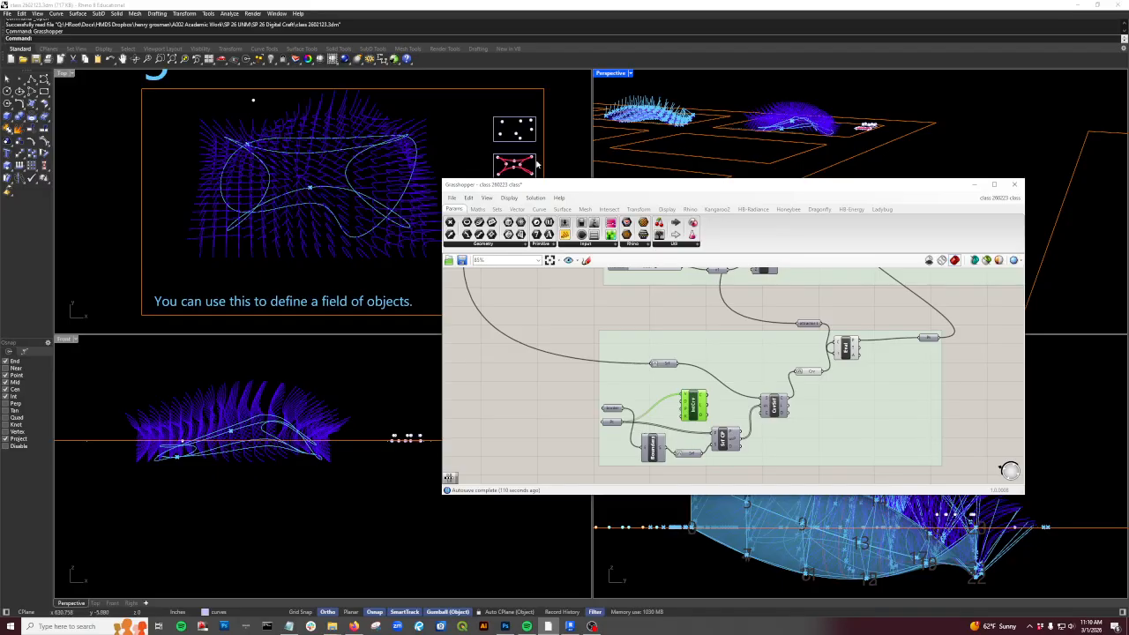
{"action": "scroll", "coordinate": [506, 166], "scroll_direction": "up", "scroll_amount": 3}
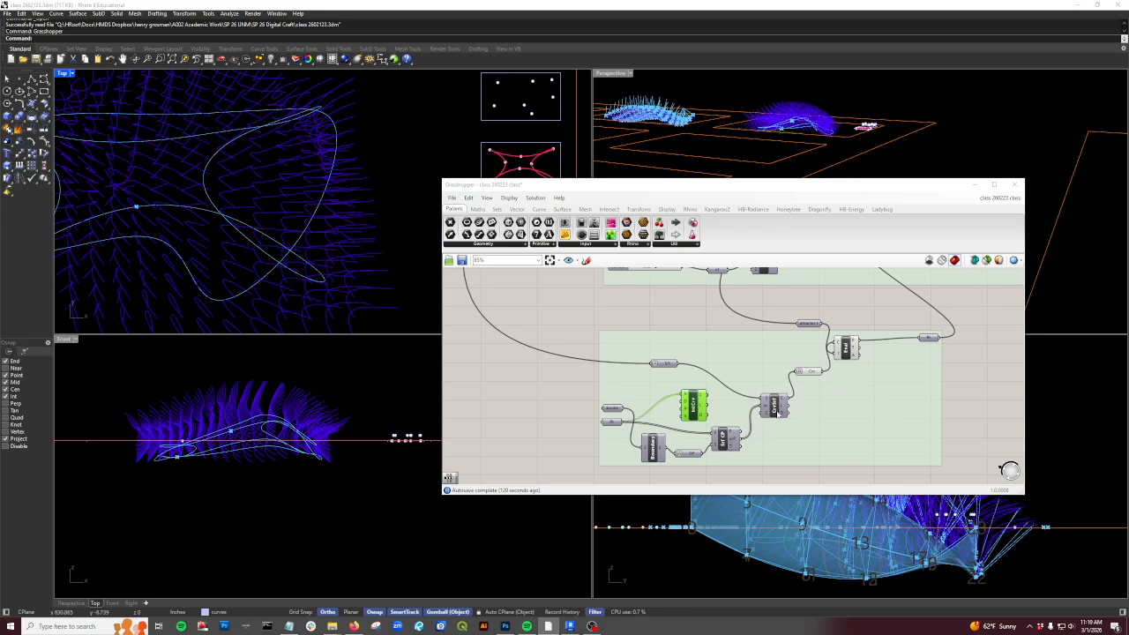
- Shift the Evaluate Curve component of the lowest group slightly right and highlight the curve parameter feeding it
{"action": "scroll", "coordinate": [764, 413], "scroll_direction": "down", "scroll_amount": 2}
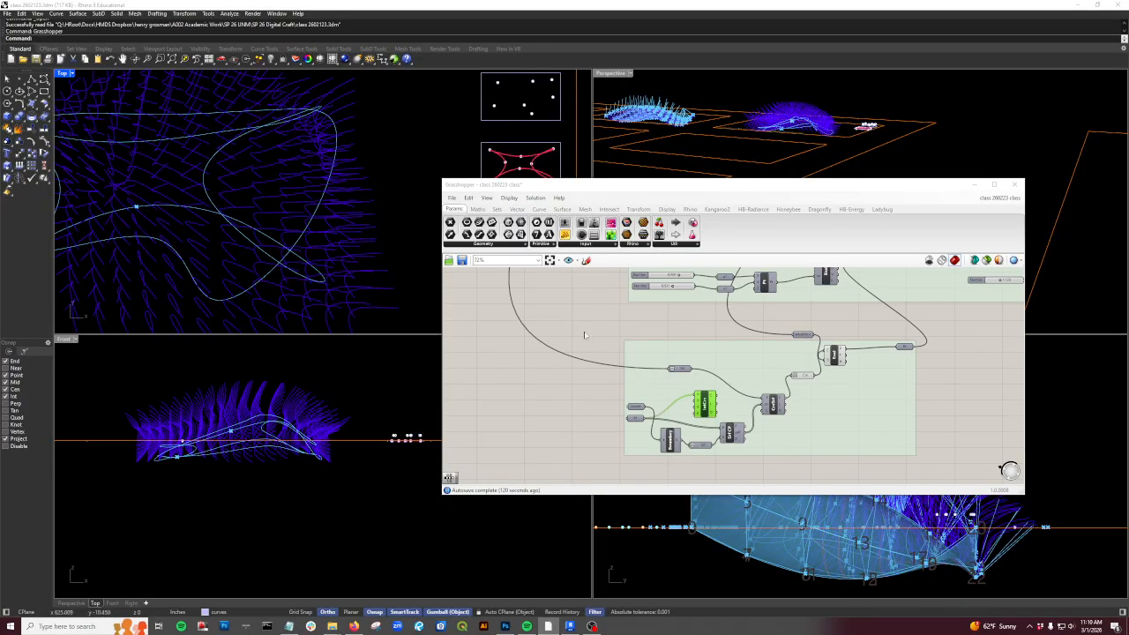
{"action": "scroll", "coordinate": [779, 408], "scroll_direction": "down", "scroll_amount": 5}
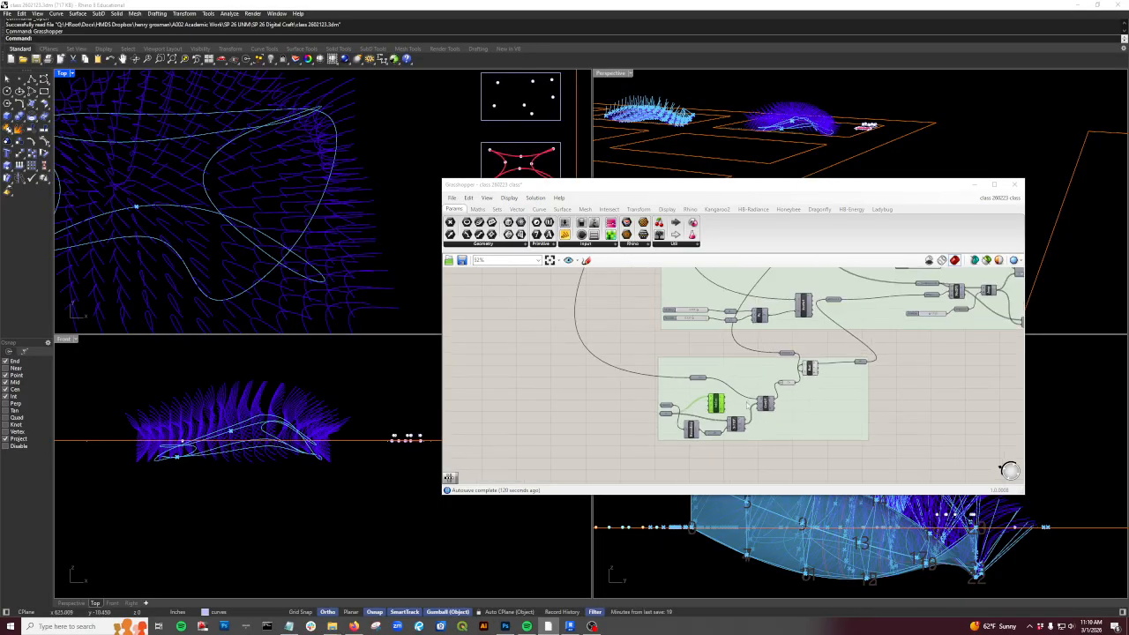
{"action": "scroll", "coordinate": [800, 456], "scroll_direction": "up", "scroll_amount": 7}
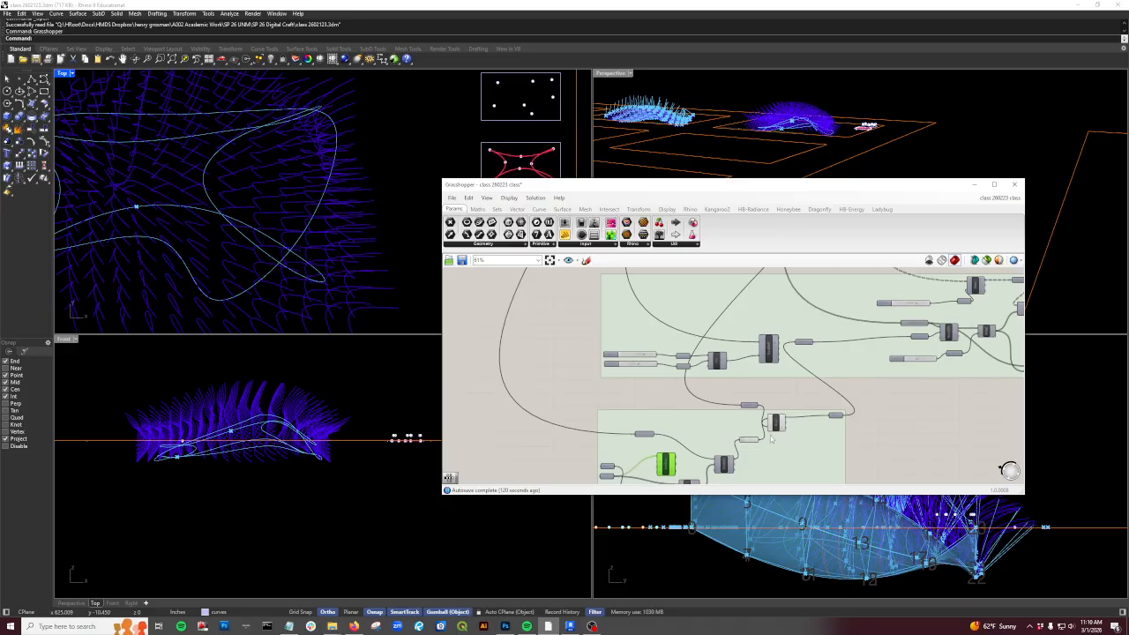
{"action": "left_click_drag", "start_coordinate": [779, 421], "coordinate": [805, 424]}
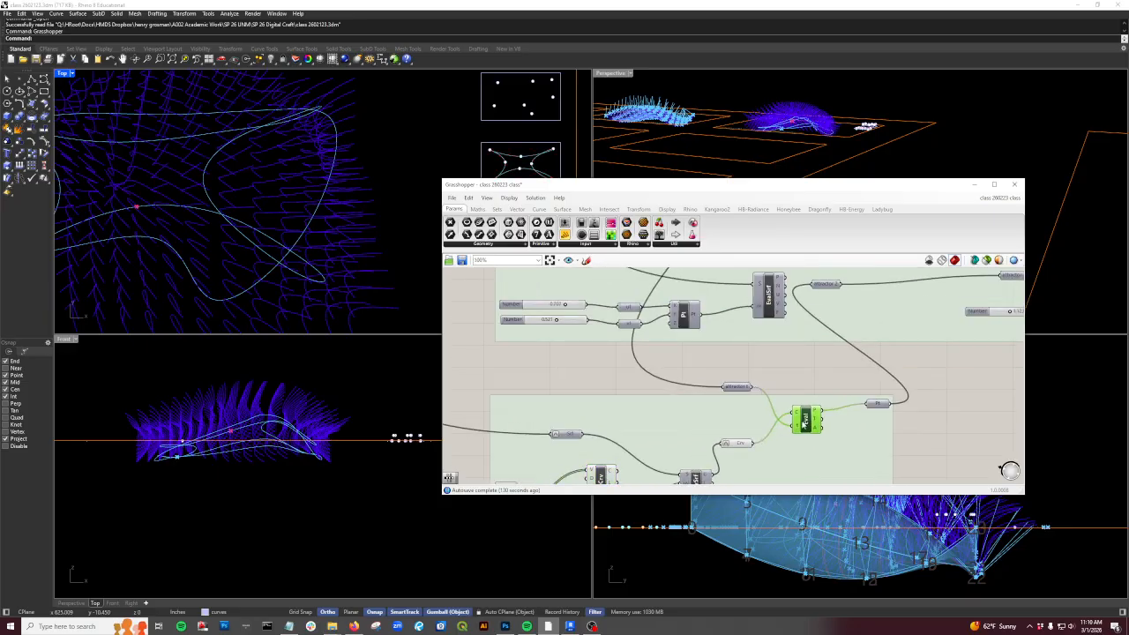
{"action": "left_click", "coordinate": [742, 445]}
{"action": "scroll", "coordinate": [719, 414], "scroll_direction": "down", "scroll_amount": 3}
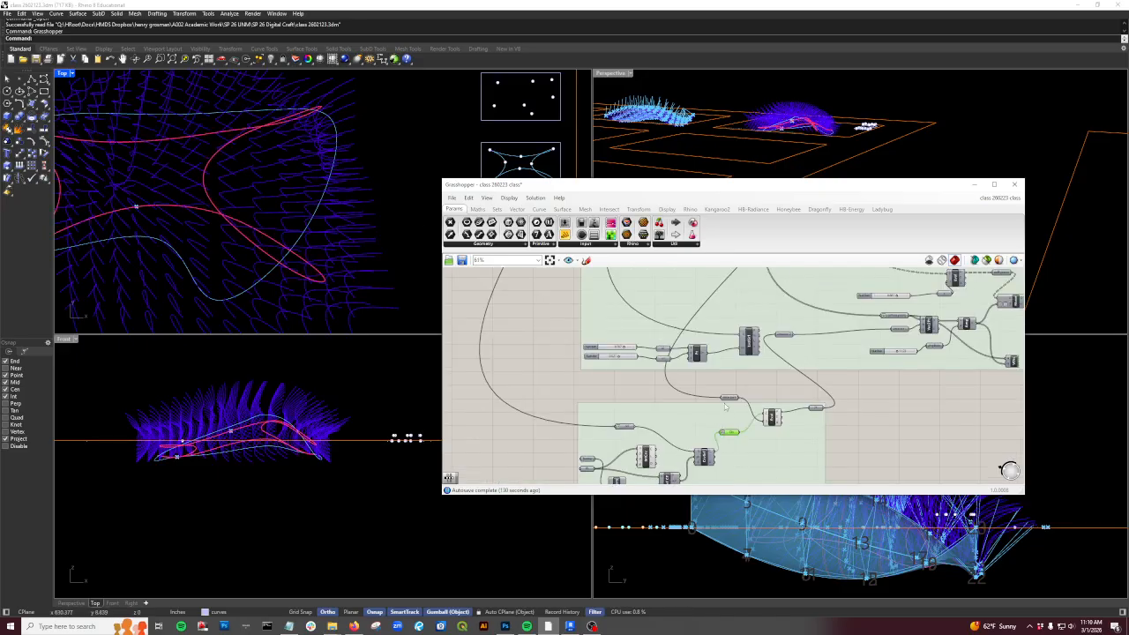
- Examine the number slider that supplies the attractor t parameter beside the upper curve-on-surface group
{"action": "scroll", "coordinate": [720, 402], "scroll_direction": "down", "scroll_amount": 3}
{"action": "right_click_drag", "start_coordinate": [723, 275], "coordinate": [708, 347]}
{"action": "scroll", "coordinate": [725, 298], "scroll_direction": "up", "scroll_amount": 6}
{"action": "scroll", "coordinate": [724, 298], "scroll_direction": "up", "scroll_amount": 2}
{"action": "mouse_move", "coordinate": [714, 293]}
{"action": "left_mouse_down"}
{"action": "mouse_move", "coordinate": [752, 293]}
{"action": "mouse_move", "coordinate": [715, 293]}
{"action": "left_mouse_up"}
{"action": "scroll", "coordinate": [269, 216], "scroll_direction": "down", "scroll_amount": 3}
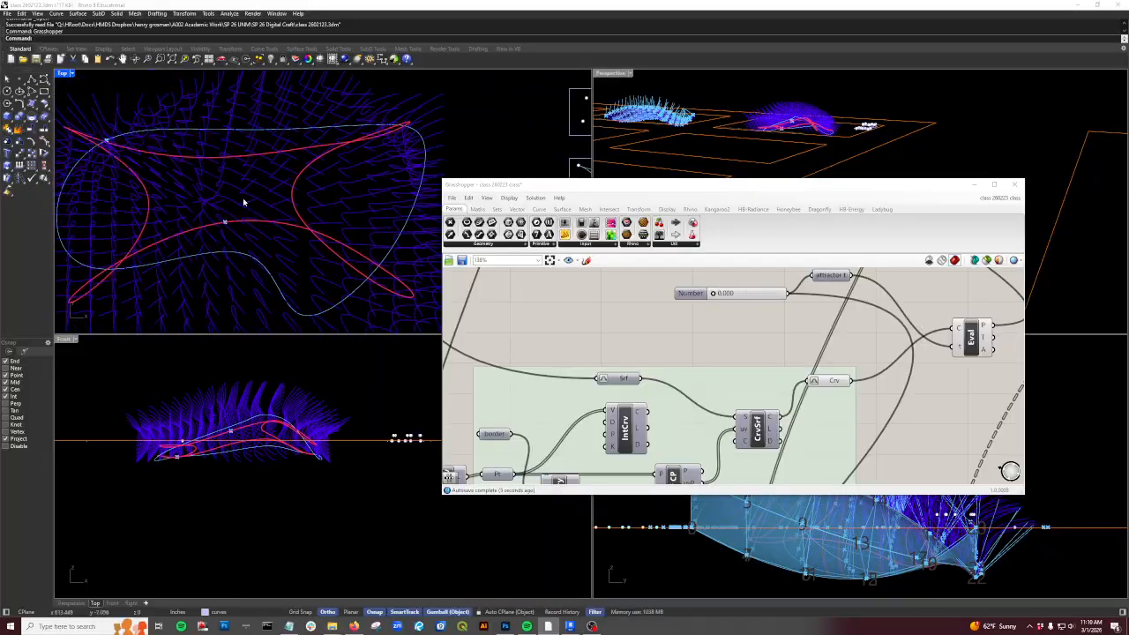
{"action": "right_click_drag", "start_coordinate": [748, 323], "coordinate": [720, 349]}
{"action": "scroll", "coordinate": [706, 327], "scroll_direction": "down", "scroll_amount": 3}
{"action": "scroll", "coordinate": [702, 324], "scroll_direction": "up", "scroll_amount": 3}
{"action": "scroll", "coordinate": [698, 319], "scroll_direction": "up", "scroll_amount": 2}
{"action": "left_click_drag", "start_coordinate": [681, 321], "coordinate": [656, 320]}
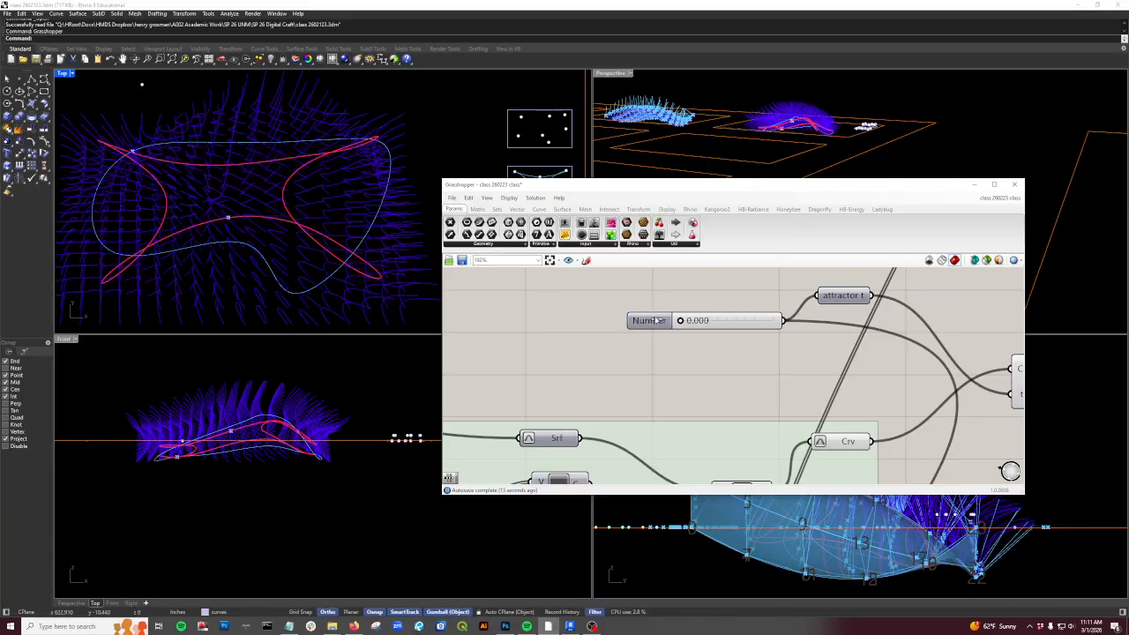
{"action": "scroll", "coordinate": [833, 391], "scroll_direction": "down", "scroll_amount": 5}
- Select the upper Evaluate Curve component and trace its output point to the attractor parameter in the group above
{"action": "left_click", "coordinate": [779, 381]}
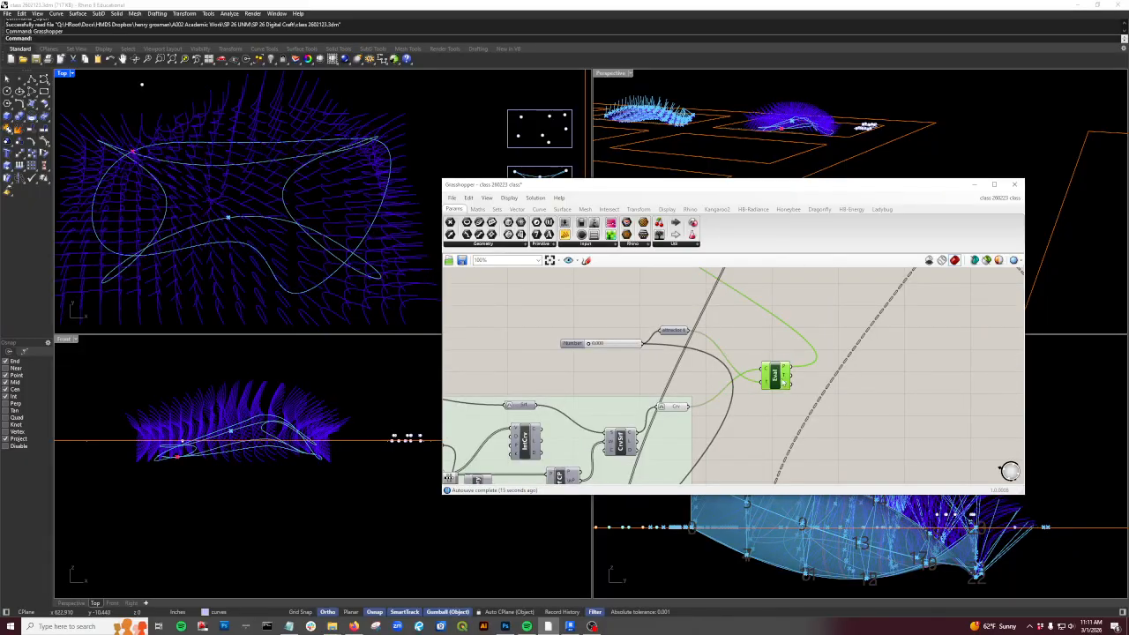
{"action": "scroll", "coordinate": [739, 388], "scroll_direction": "down", "scroll_amount": 1}
{"action": "scroll", "coordinate": [737, 396], "scroll_direction": "down", "scroll_amount": 4}
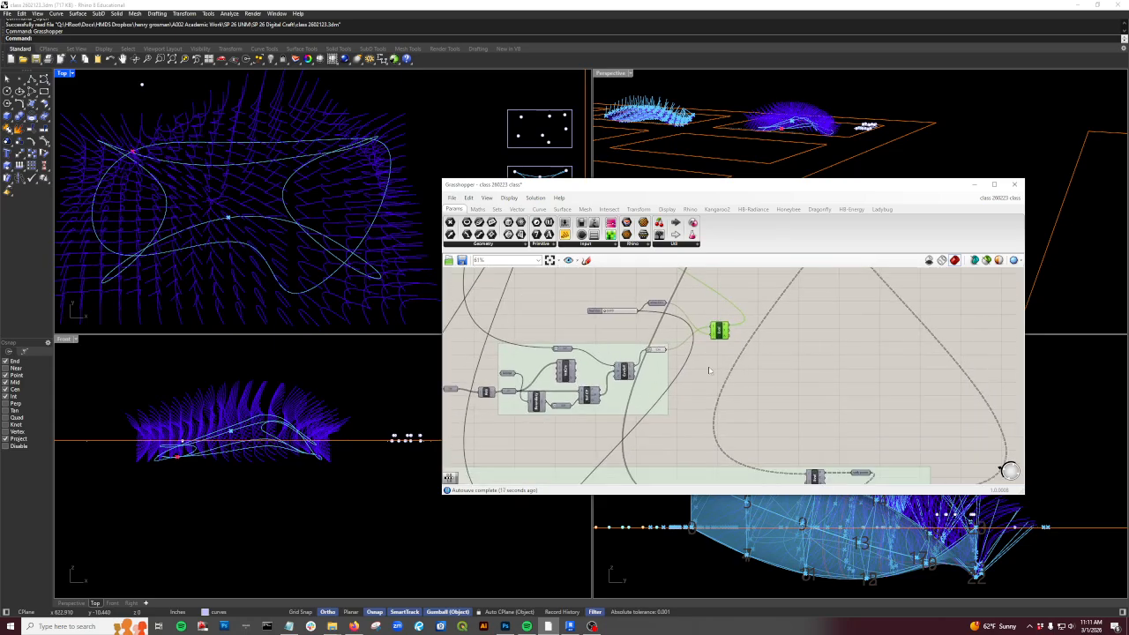
{"action": "right_click_drag", "start_coordinate": [709, 354], "coordinate": [682, 422]}
{"action": "scroll", "coordinate": [681, 331], "scroll_direction": "up", "scroll_amount": 6}
{"action": "scroll", "coordinate": [688, 421], "scroll_direction": "down", "scroll_amount": 4}
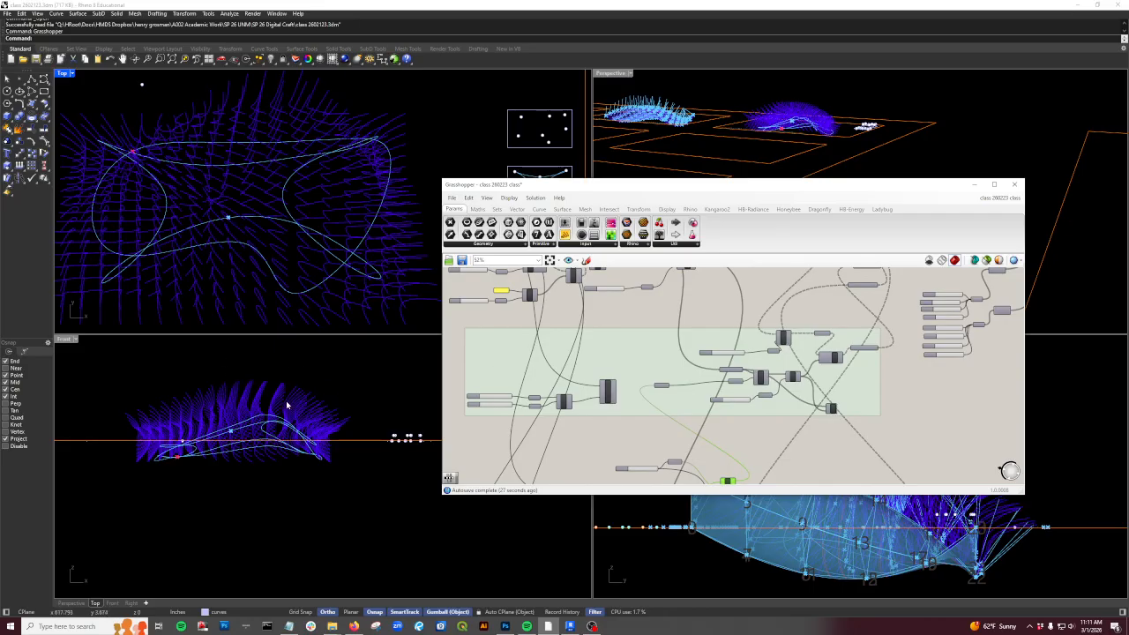
{"action": "right_click_drag", "start_coordinate": [675, 484], "coordinate": [672, 427]}
{"action": "scroll", "coordinate": [672, 428], "scroll_direction": "up", "scroll_amount": 2}
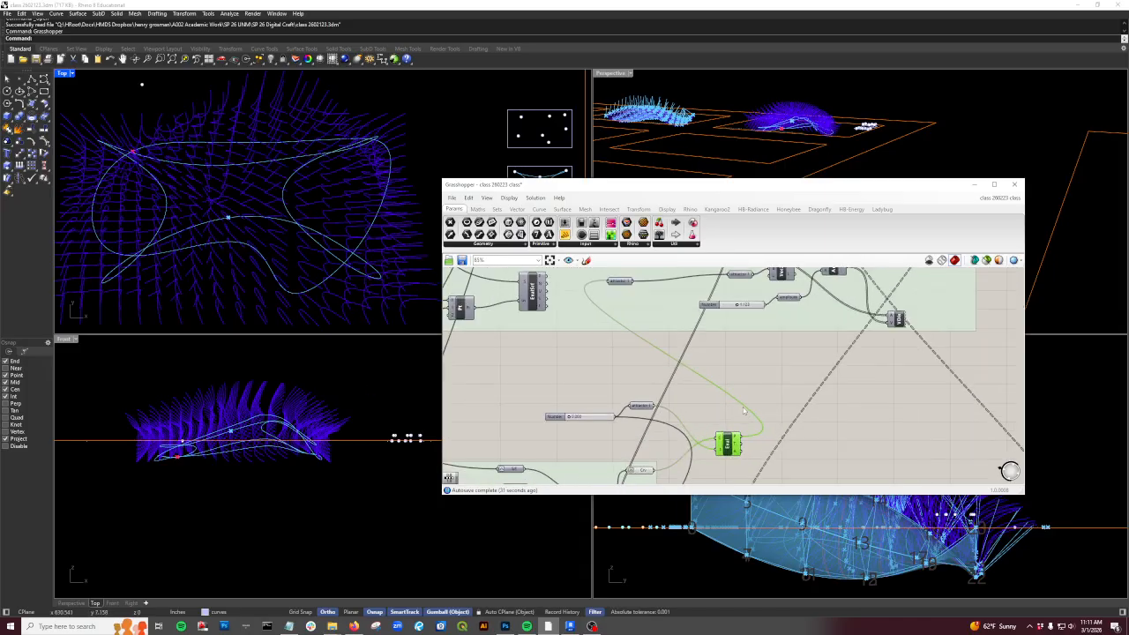
{"action": "scroll", "coordinate": [908, 429], "scroll_direction": "down", "scroll_amount": 2}
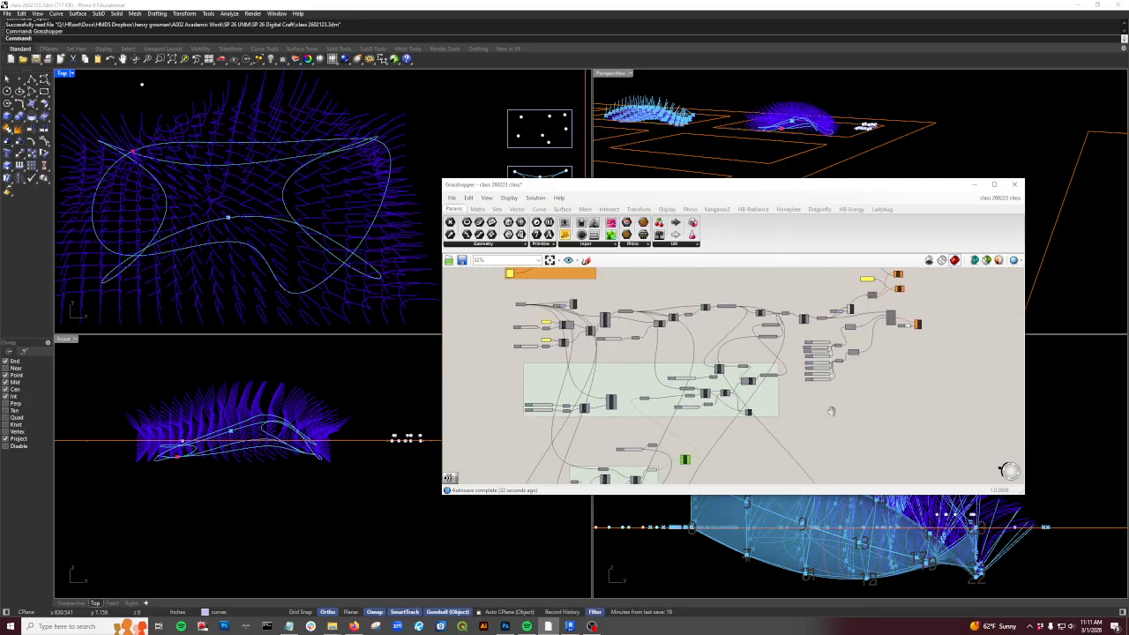
- Enable the VPipe component and highlight the two list components feeding its parameter and radius inputs
{"action": "scroll", "coordinate": [873, 315], "scroll_direction": "up", "scroll_amount": 7}
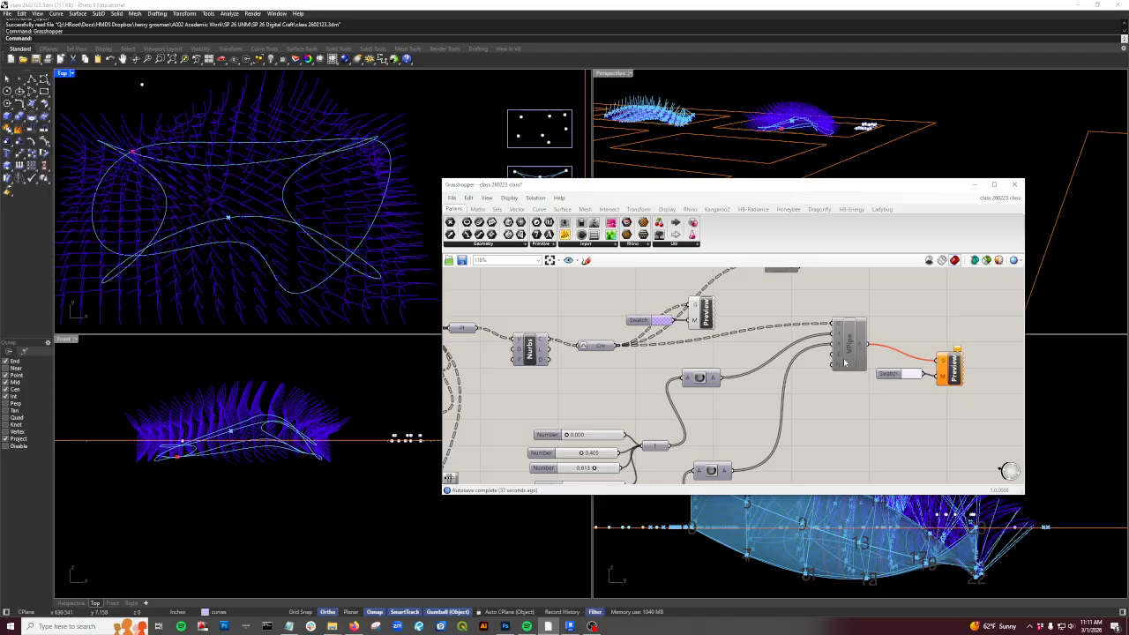
{"action": "left_click", "coordinate": [849, 347]}
{"action": "middle_click", "coordinate": [849, 344]}
{"action": "left_click", "coordinate": [873, 344]}
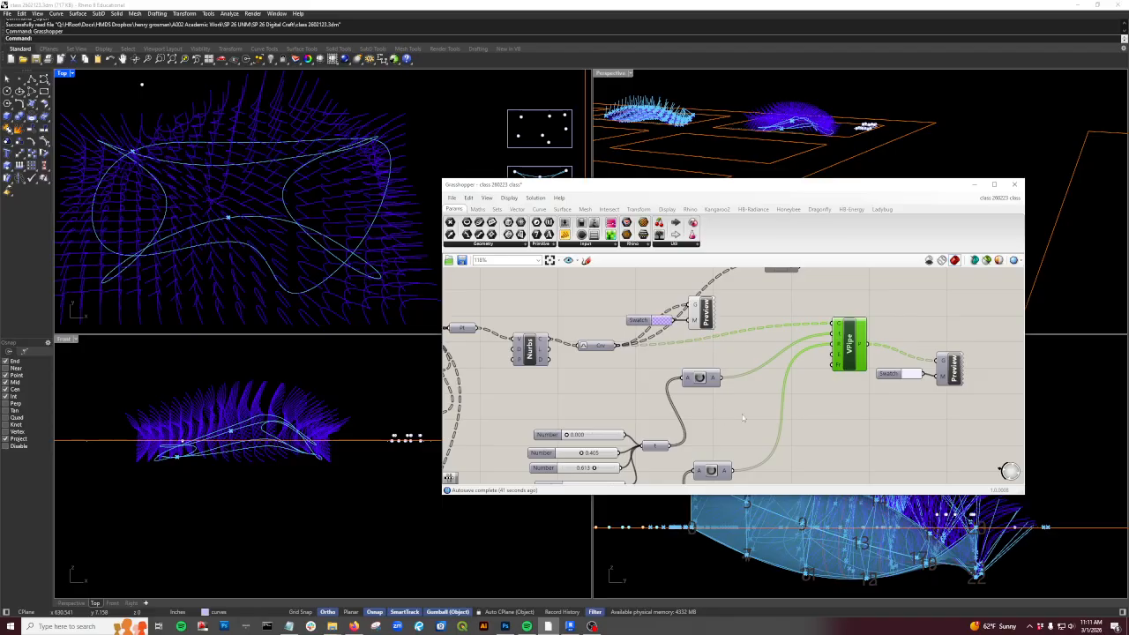
{"action": "left_click", "coordinate": [700, 378]}
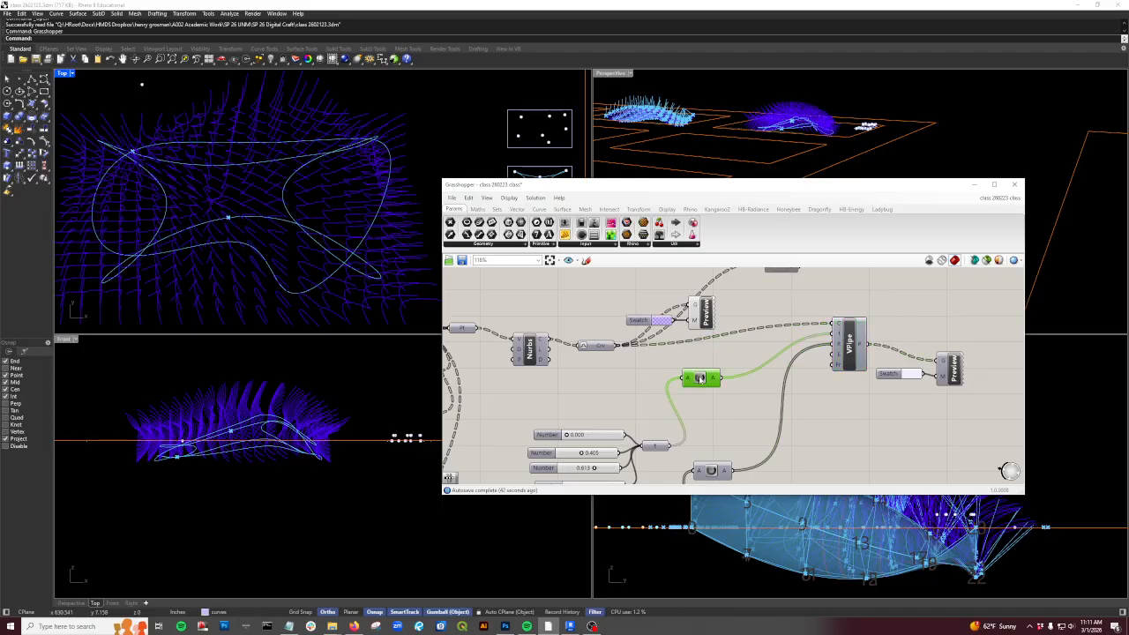
{"action": "left_click", "coordinate": [713, 472]}
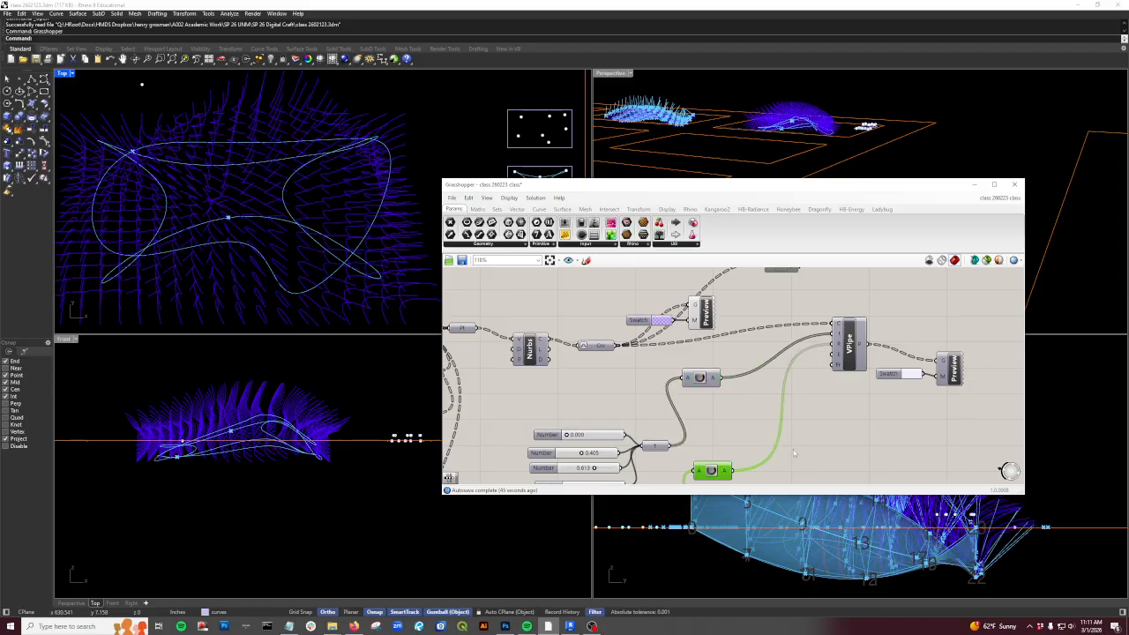
- Turn on the preview of the Custom Preview component that receives the VPipe output
{"action": "right_click_drag", "start_coordinate": [775, 453], "coordinate": [748, 424]}
{"action": "left_click", "coordinate": [922, 341]}
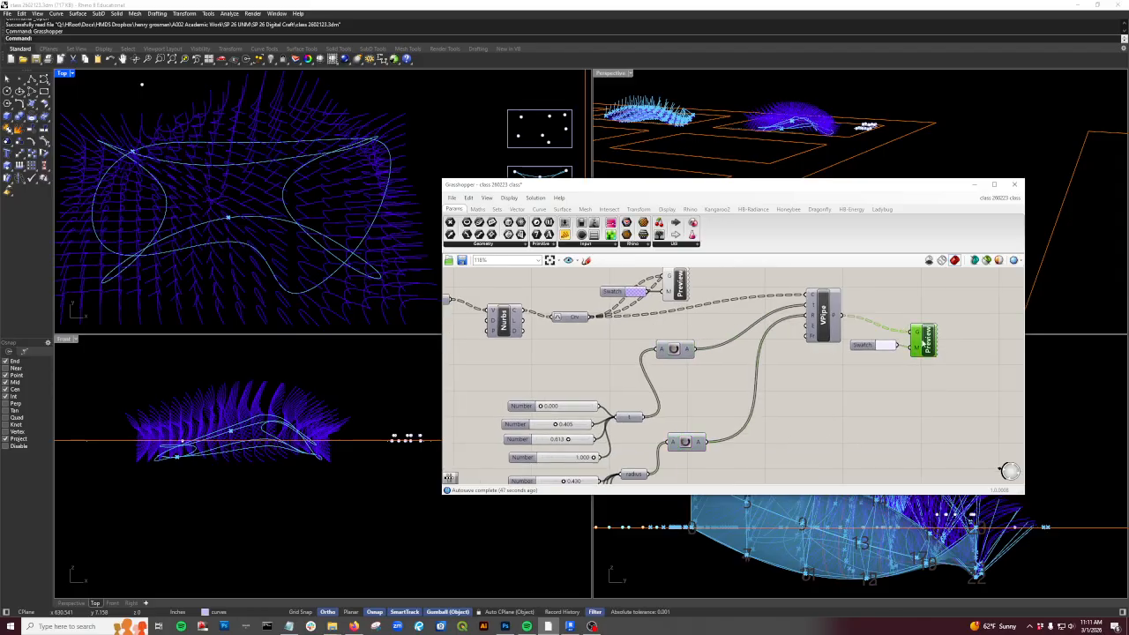
{"action": "middle_click", "coordinate": [920, 340]}
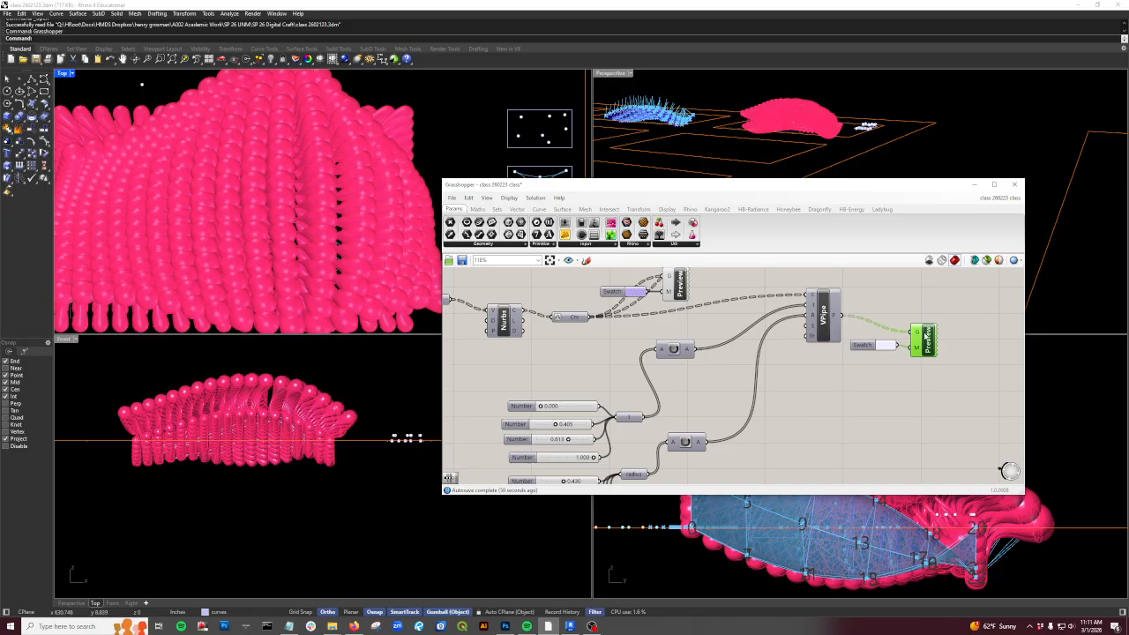
- Disable the VPipe component
{"action": "left_click", "coordinate": [822, 318]}
{"action": "middle_click", "coordinate": [826, 320]}
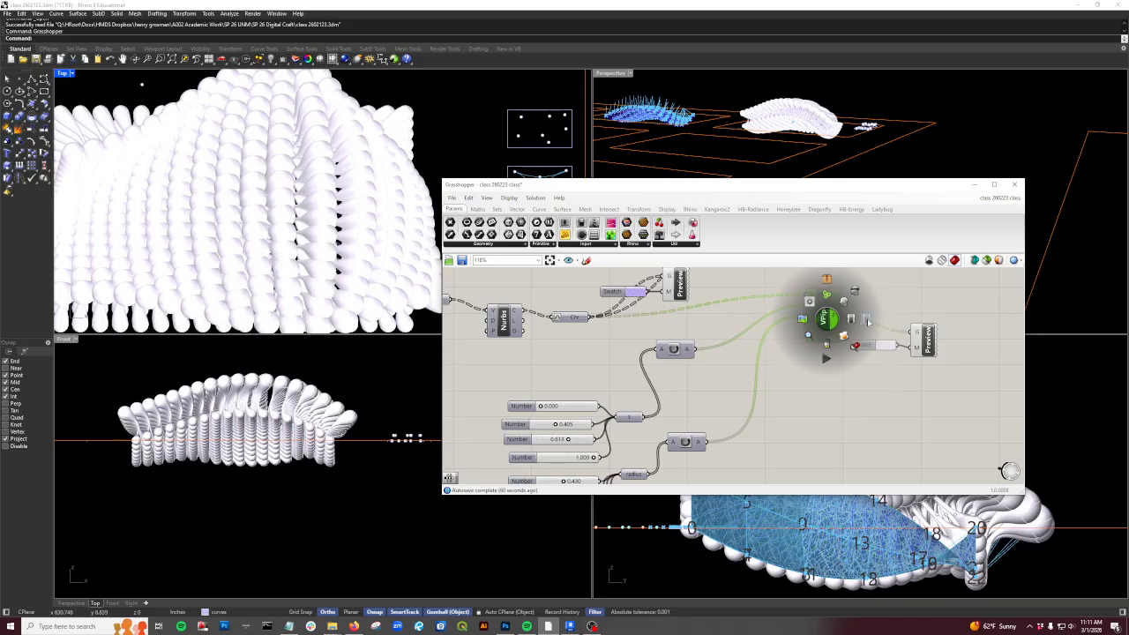
{"action": "left_click", "coordinate": [864, 321]}
- Highlight the stalk curves by selecting the Custom Preview component fed by the Nurbs curve parameter
{"action": "scroll", "coordinate": [826, 353], "scroll_direction": "down", "scroll_amount": 5}
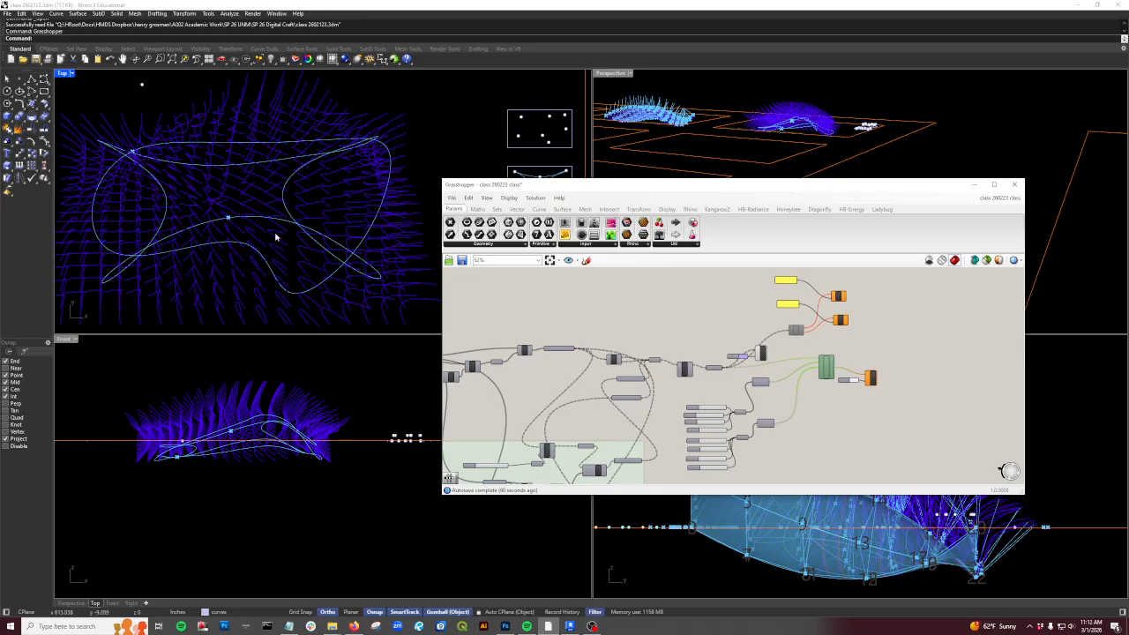
{"action": "scroll", "coordinate": [655, 354], "scroll_direction": "up", "scroll_amount": 4}
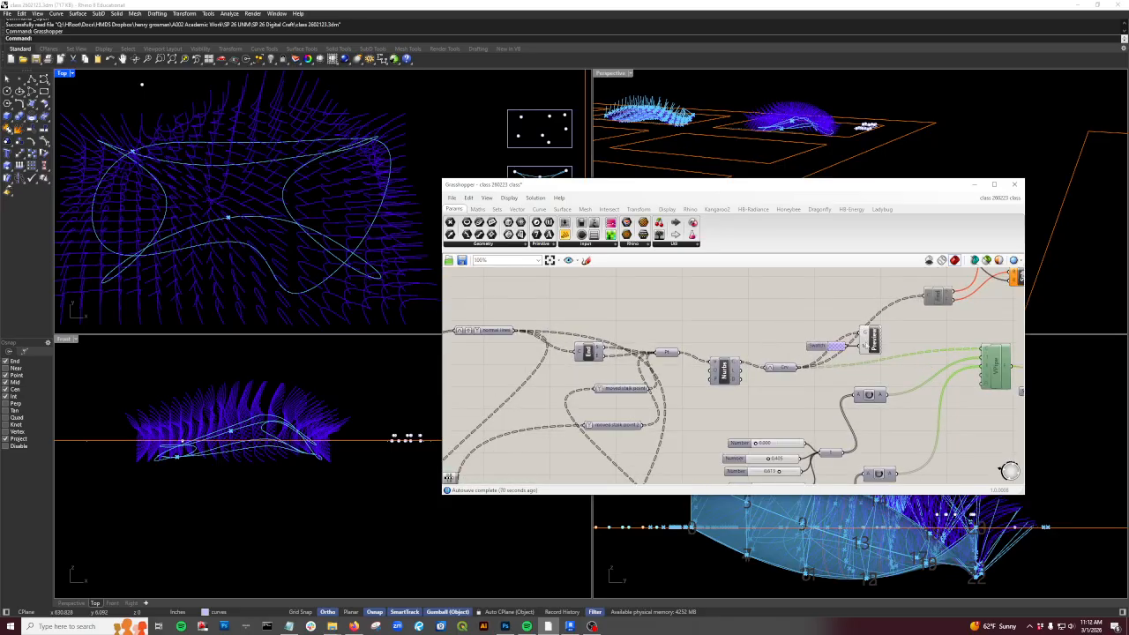
{"action": "left_click", "coordinate": [863, 342]}
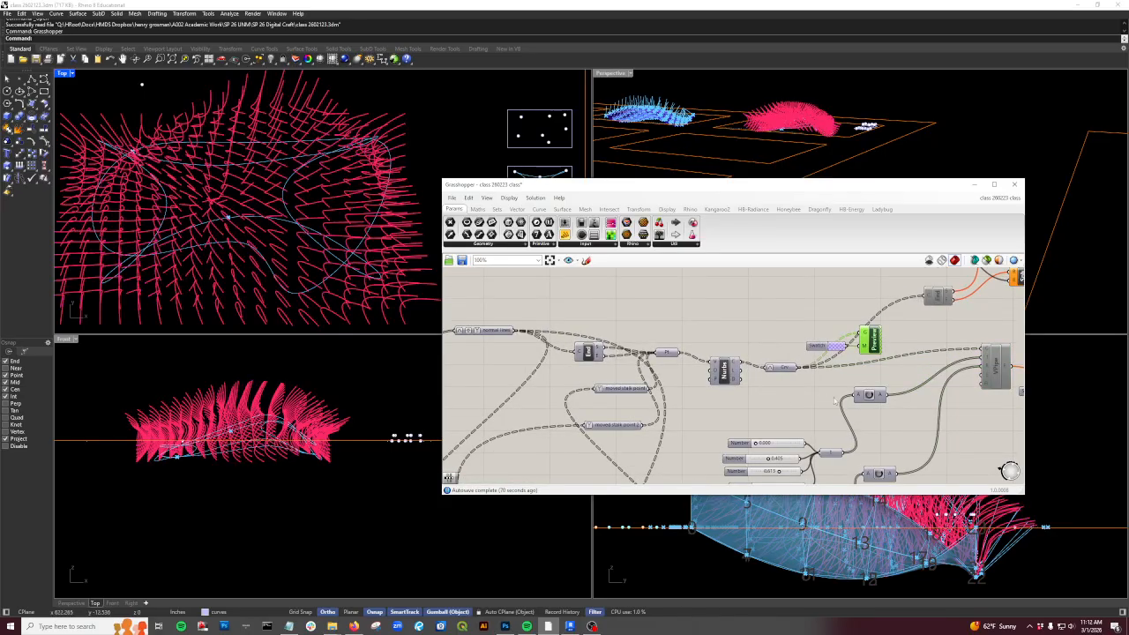
- Clear the Custom Preview selection and add a Colour HSV component above the Nurbs curve parameter
{"action": "left_click", "coordinate": [908, 345]}
{"action": "scroll", "coordinate": [907, 345], "scroll_direction": "up", "scroll_amount": 3}
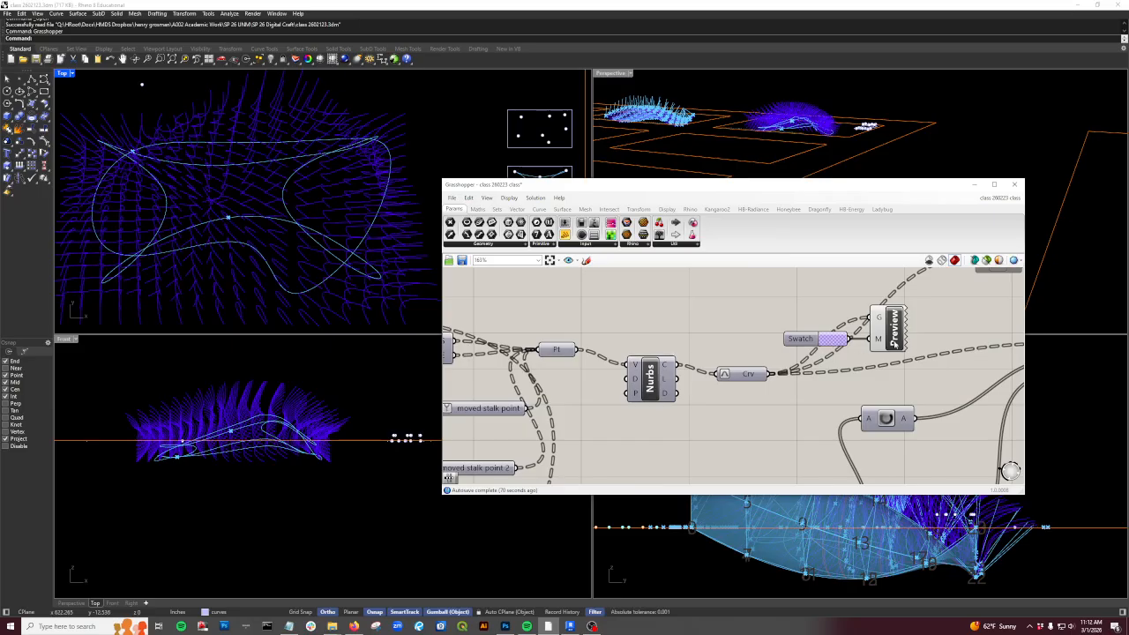
{"action": "scroll", "coordinate": [736, 310], "scroll_direction": "down", "scroll_amount": 2}
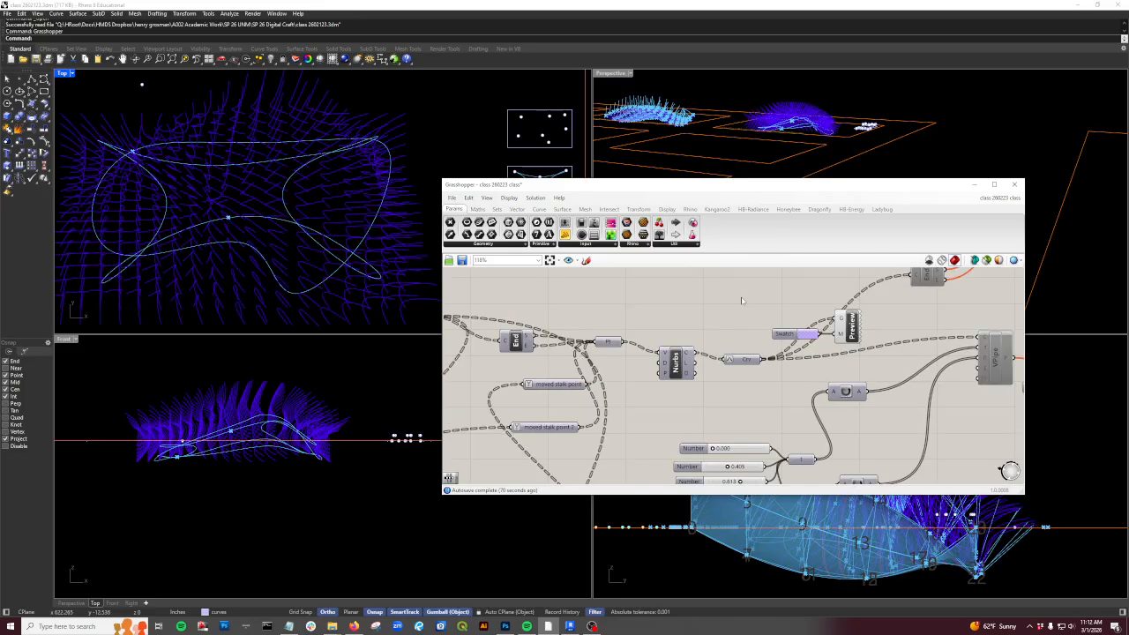
{"action": "double_click", "coordinate": [739, 301]}
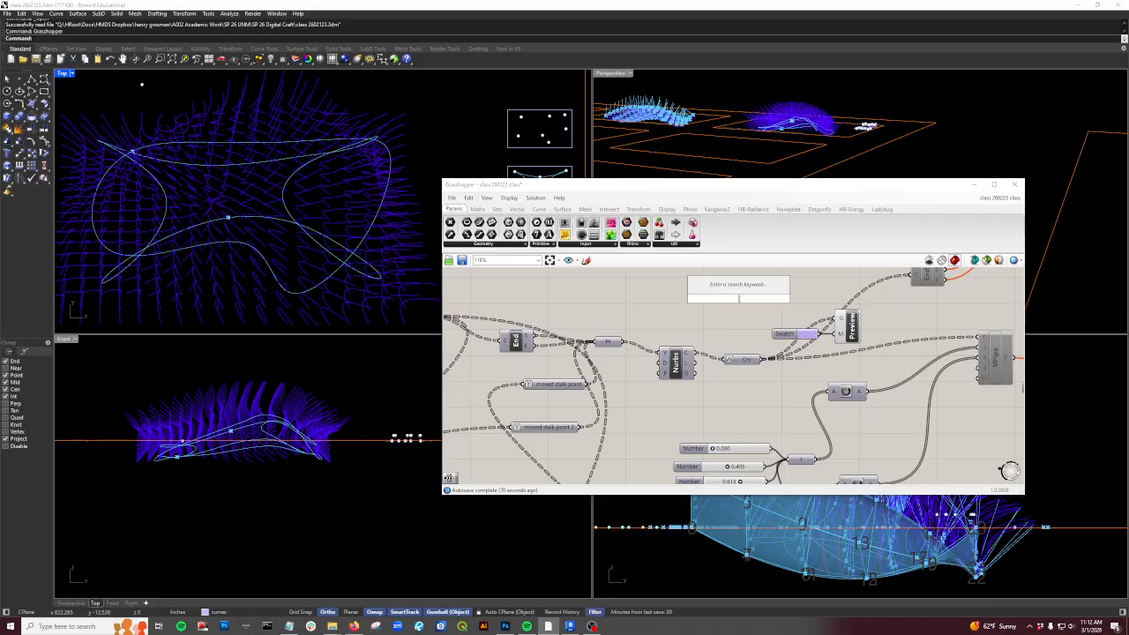
{"action": "type", "text": "hsv"}
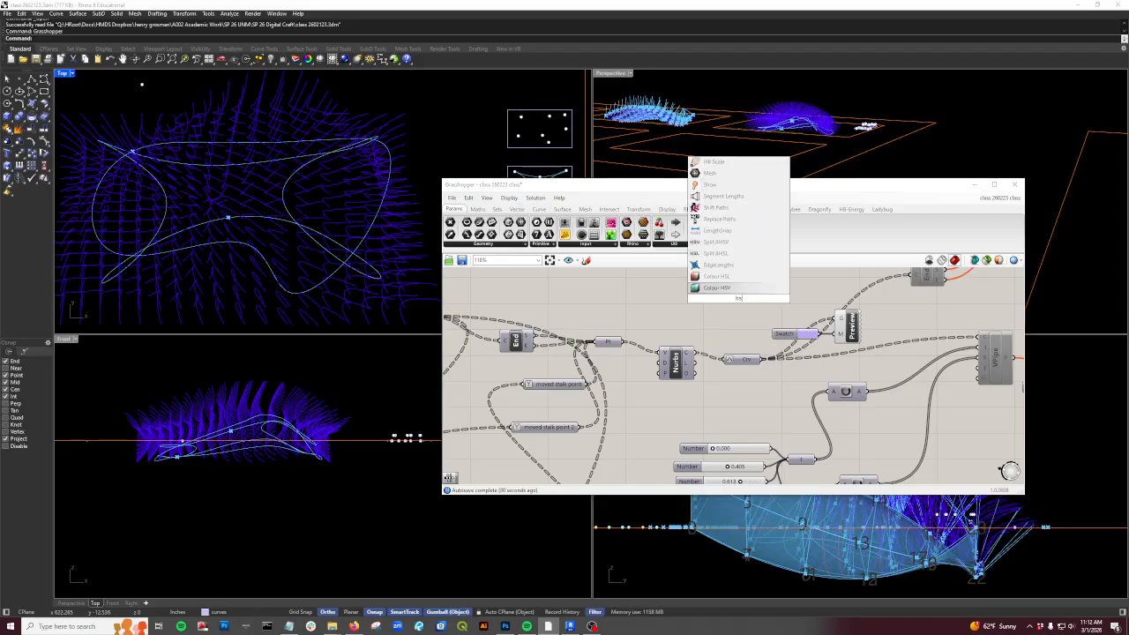
{"action": "left_click", "coordinate": [715, 290]}
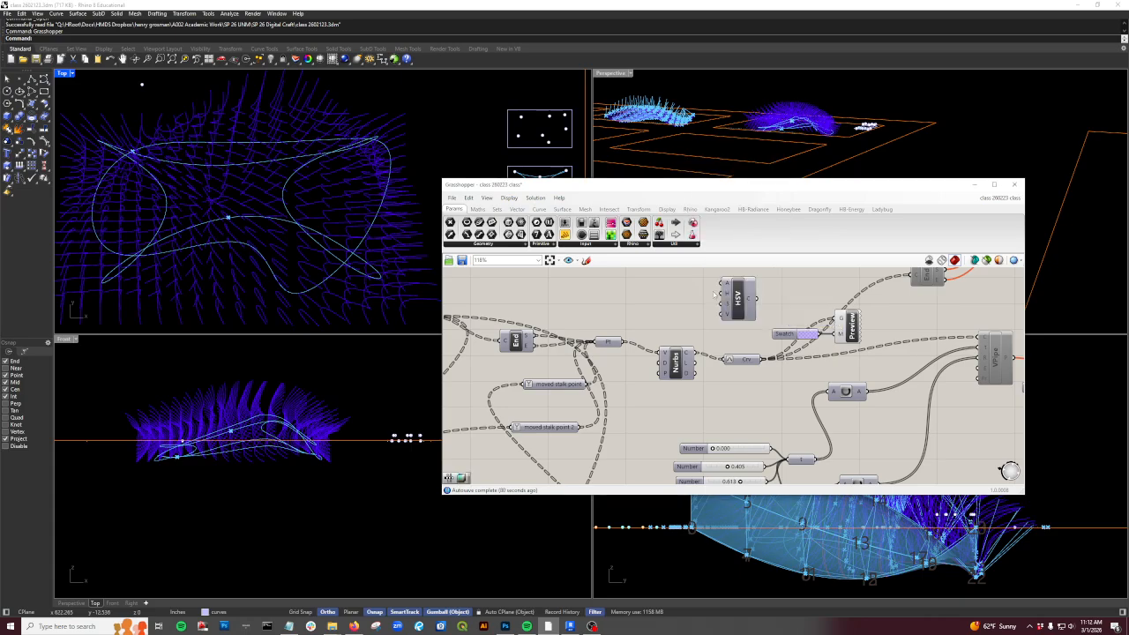
- Move the Colour HSV component down beside the first attractor's Evaluate Curve component
{"action": "scroll", "coordinate": [739, 300], "scroll_direction": "up", "scroll_amount": 3}
{"action": "scroll", "coordinate": [739, 302], "scroll_direction": "down", "scroll_amount": 5}
{"action": "left_click", "coordinate": [740, 305]}
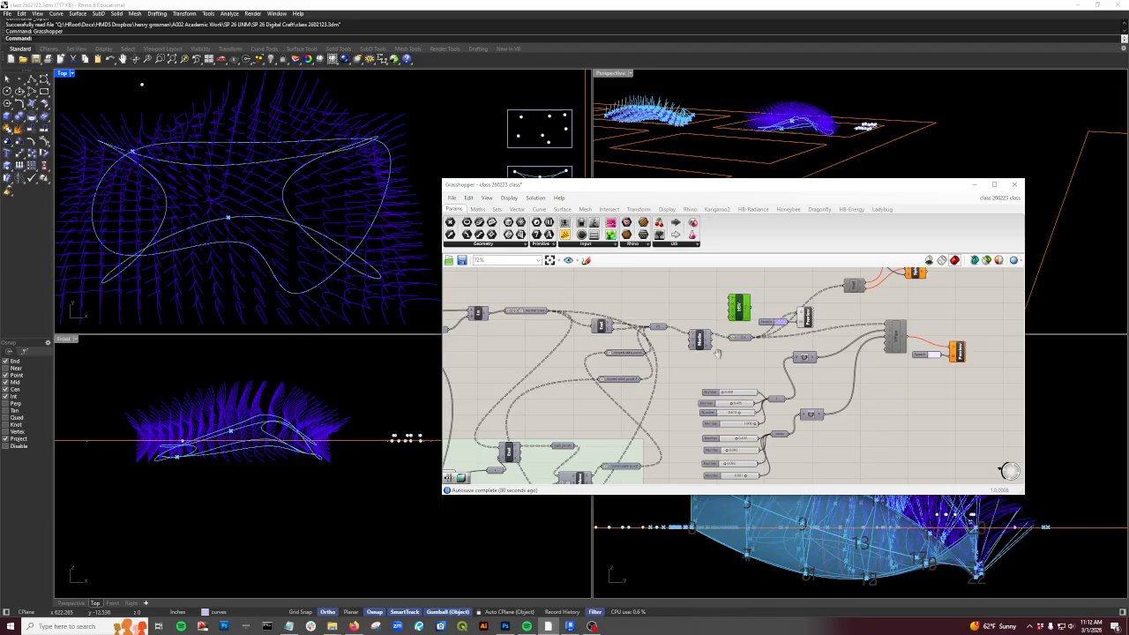
{"action": "scroll", "coordinate": [755, 332], "scroll_direction": "down", "scroll_amount": 3}
{"action": "right_click_drag", "start_coordinate": [730, 438], "coordinate": [728, 318]}
{"action": "right_click_drag", "start_coordinate": [805, 344], "coordinate": [790, 474]}
{"action": "scroll", "coordinate": [790, 421], "scroll_direction": "down", "scroll_amount": 1}
{"action": "left_click_drag", "start_coordinate": [754, 323], "coordinate": [617, 362]}
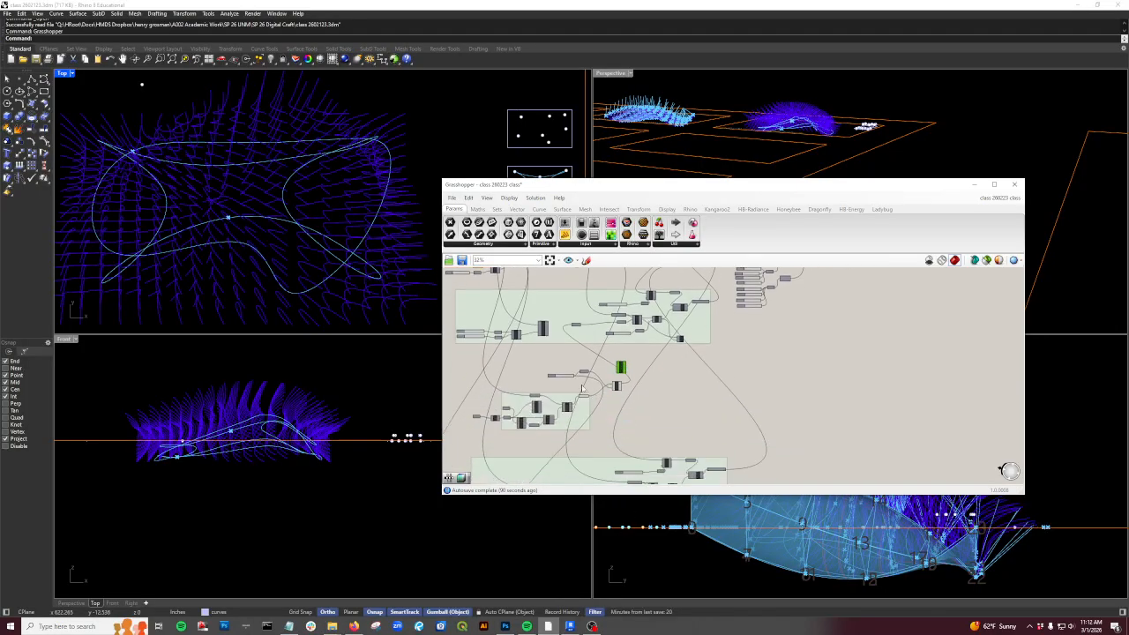
- Connect the first attractor's t parameter to the hue input of the Colour HSV component
{"action": "scroll", "coordinate": [578, 378], "scroll_direction": "up", "scroll_amount": 5}
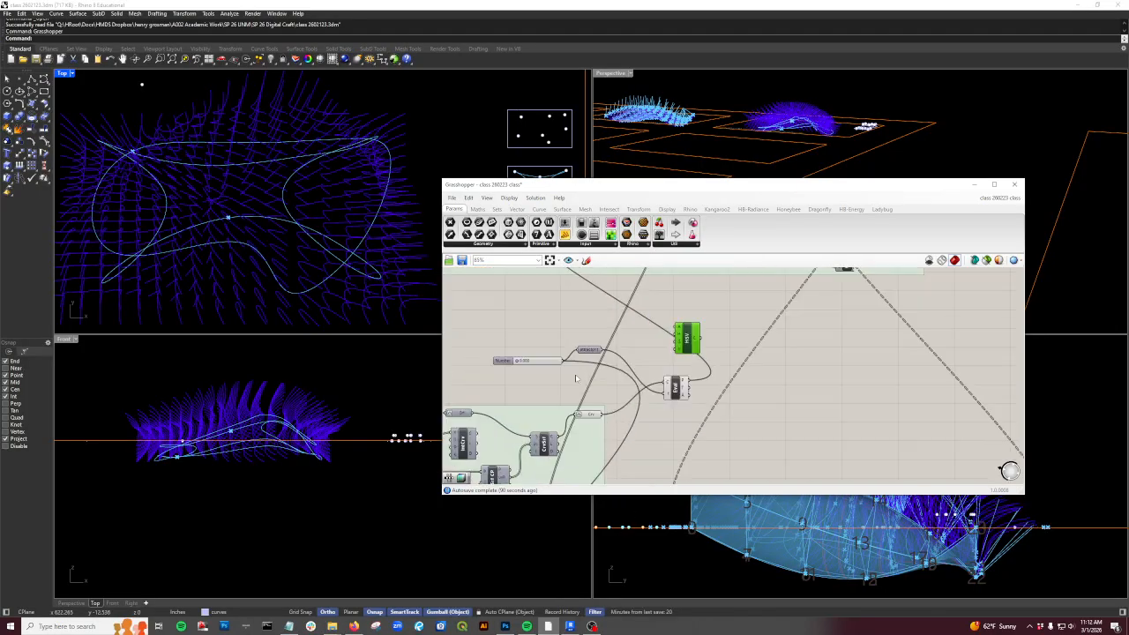
{"action": "left_click", "coordinate": [679, 388]}
{"action": "scroll", "coordinate": [518, 363], "scroll_direction": "up", "scroll_amount": 2}
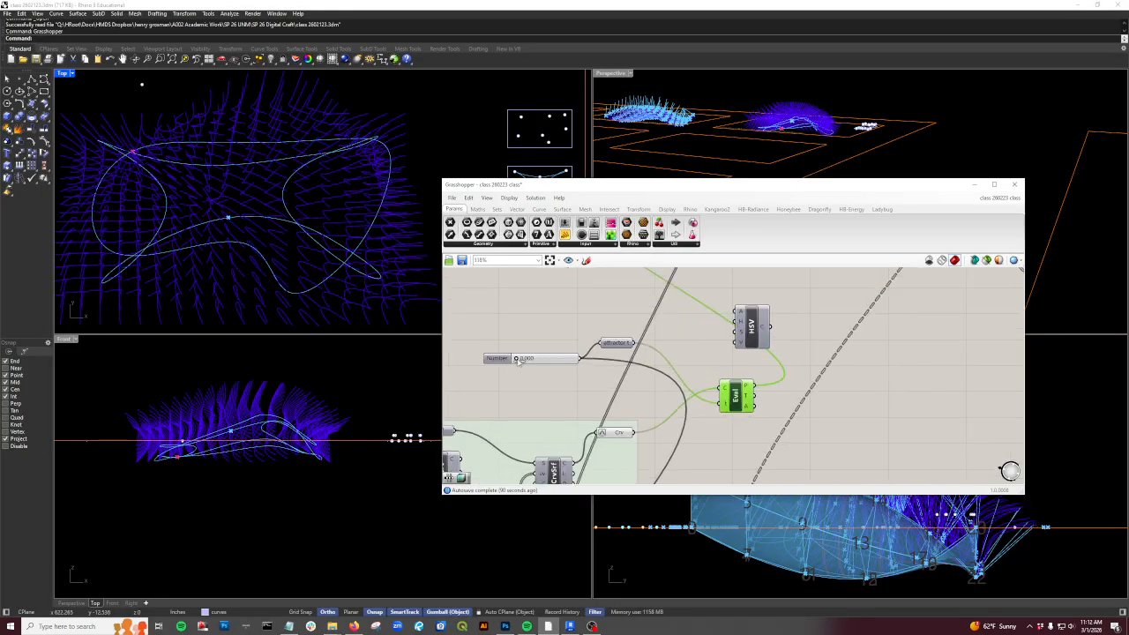
{"action": "mouse_move", "coordinate": [517, 360]}
{"action": "left_mouse_down"}
{"action": "mouse_move", "coordinate": [540, 361]}
{"action": "mouse_move", "coordinate": [518, 361]}
{"action": "left_mouse_up"}
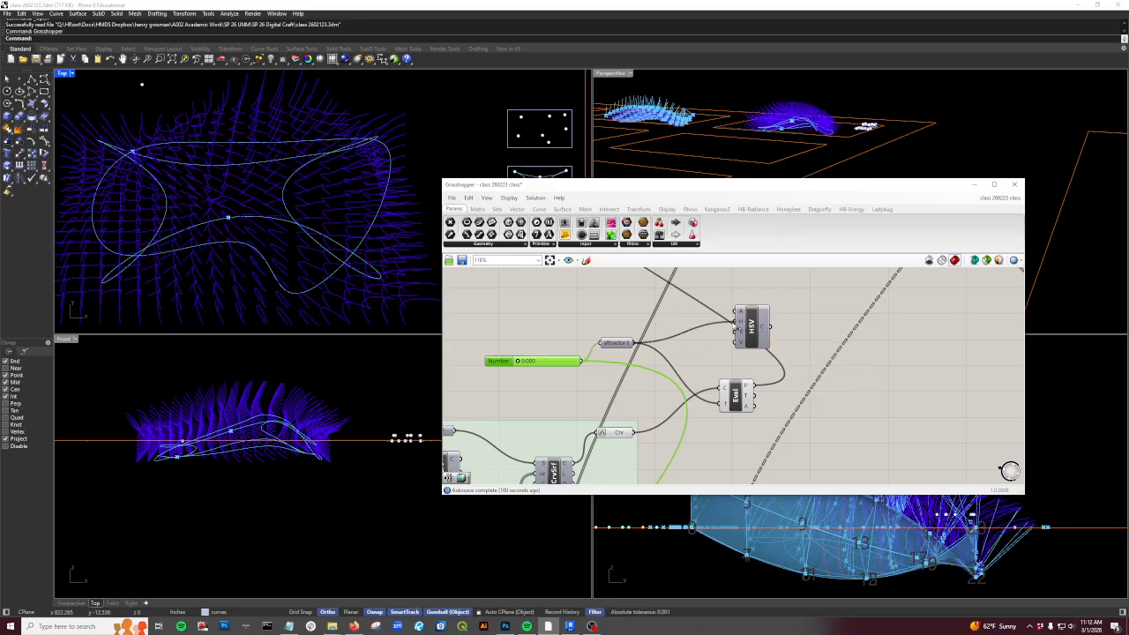
- Move the Colour HSV component back beside the stalk curves' Custom Preview and connect its colour output to the material input
{"action": "scroll", "coordinate": [667, 423], "scroll_direction": "down", "scroll_amount": 7}
{"action": "left_click_drag", "start_coordinate": [675, 418], "coordinate": [809, 306]}
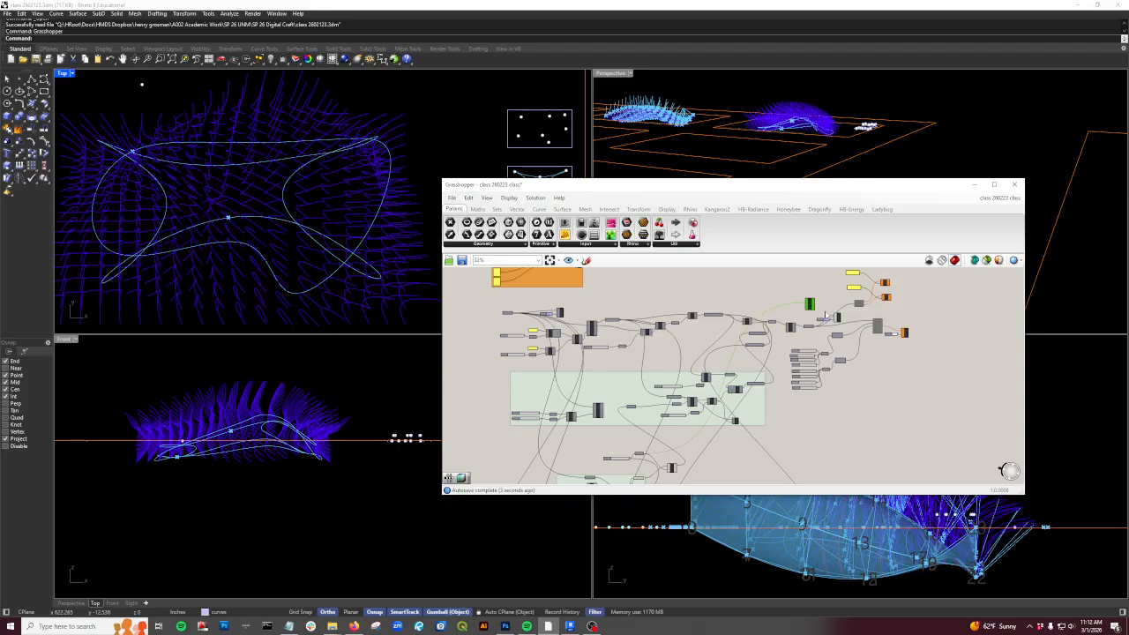
{"action": "scroll", "coordinate": [831, 318], "scroll_direction": "up", "scroll_amount": 5}
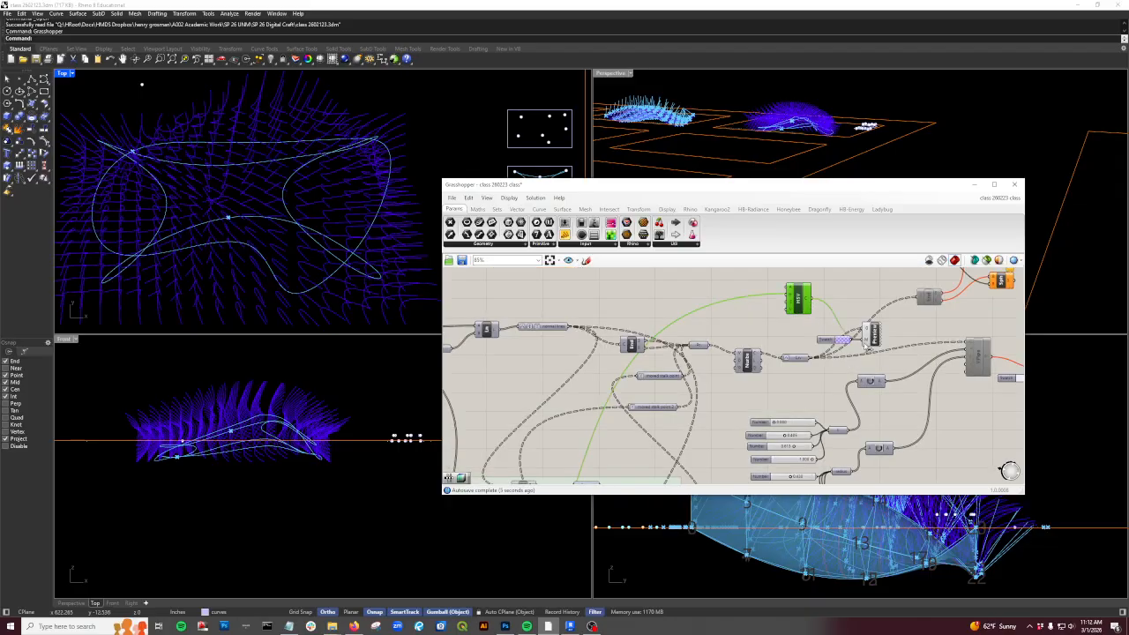
- Lower the number slider that sets the t value of the stalk points' Evaluate Curve component
{"action": "scroll", "coordinate": [685, 397], "scroll_direction": "down", "scroll_amount": 5}
{"action": "scroll", "coordinate": [621, 381], "scroll_direction": "up", "scroll_amount": 8}
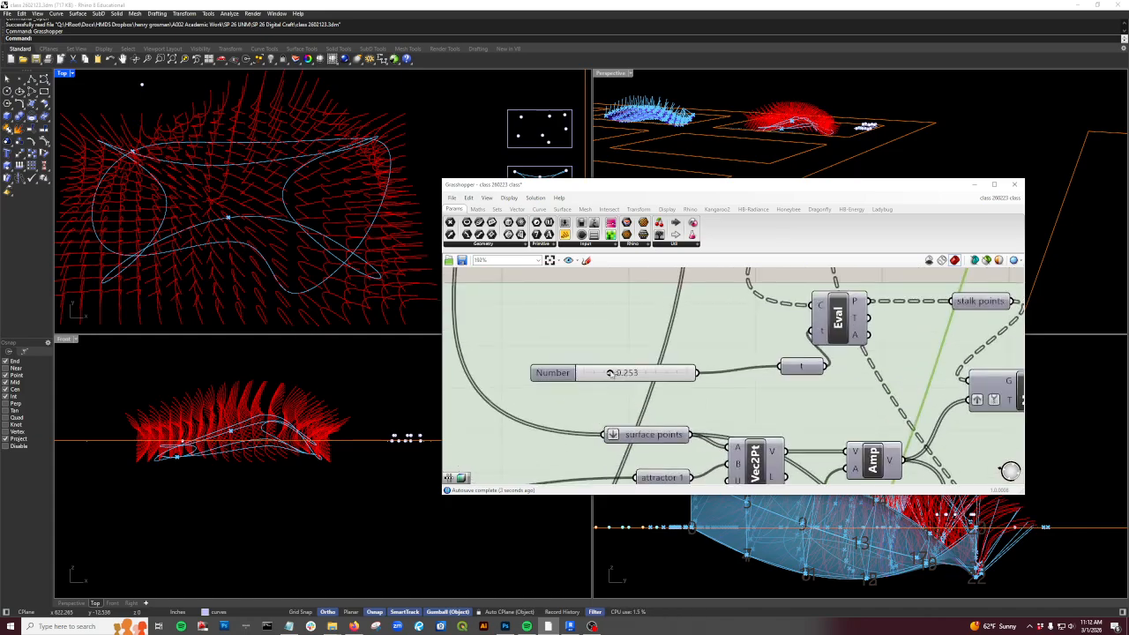
{"action": "mouse_move", "coordinate": [616, 380]}
{"action": "left_mouse_down"}
{"action": "mouse_move", "coordinate": [580, 378]}
{"action": "mouse_move", "coordinate": [631, 375]}
{"action": "mouse_move", "coordinate": [603, 376]}
{"action": "left_mouse_up"}
{"action": "scroll", "coordinate": [668, 382], "scroll_direction": "down", "scroll_amount": 10}
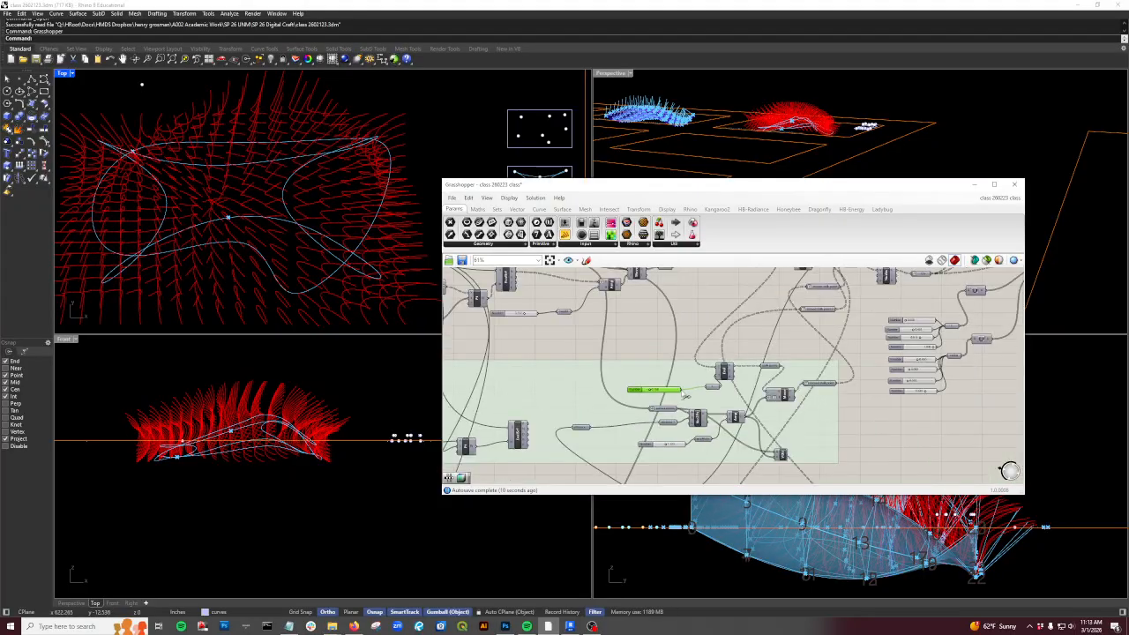
- Try different attractor t values on the number slider that drives the first attractor point
{"action": "scroll", "coordinate": [667, 443], "scroll_direction": "up", "scroll_amount": 6}
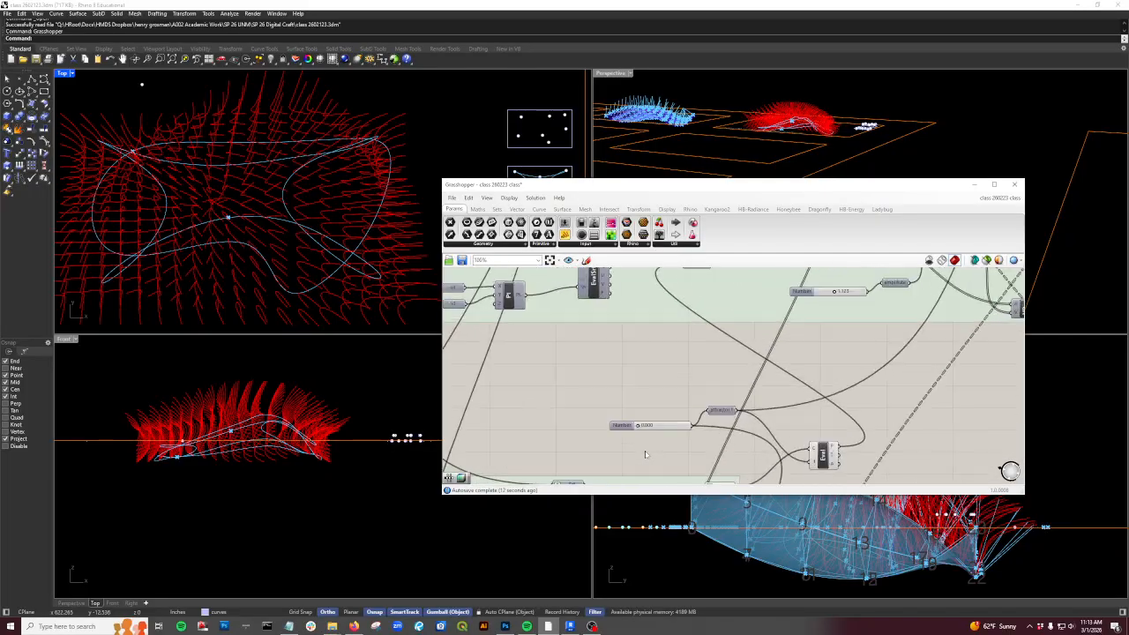
{"action": "left_click_drag", "start_coordinate": [639, 426], "coordinate": [667, 426]}
{"action": "left_click_drag", "start_coordinate": [670, 425], "coordinate": [653, 425]}
{"action": "scroll", "coordinate": [661, 392], "scroll_direction": "down", "scroll_amount": 2}
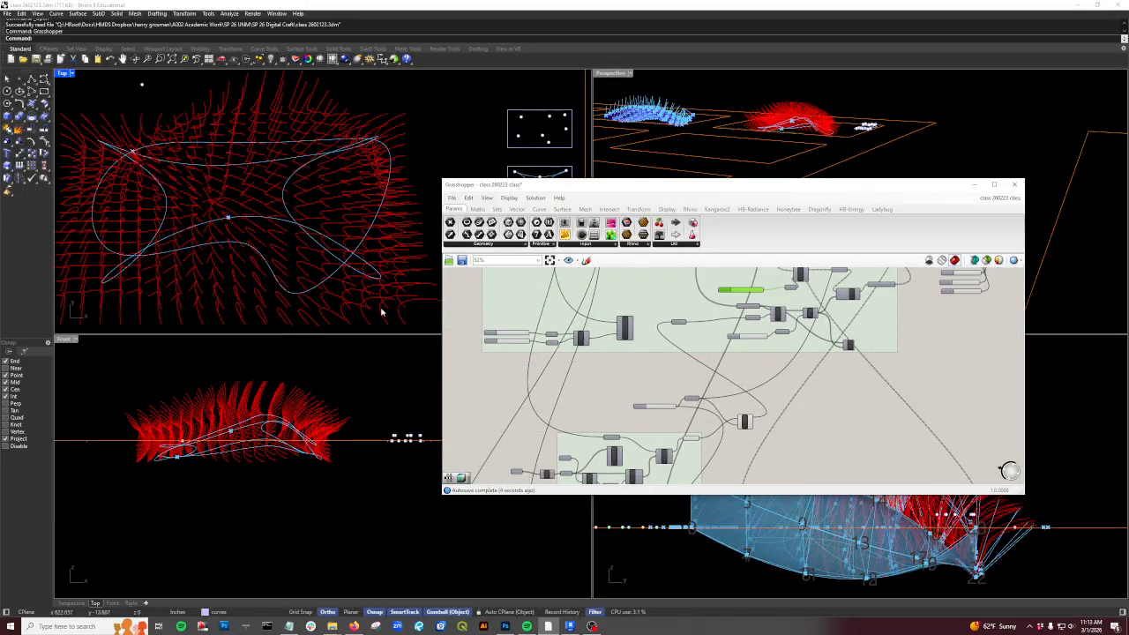
{"action": "scroll", "coordinate": [661, 391], "scroll_direction": "up", "scroll_amount": 2}
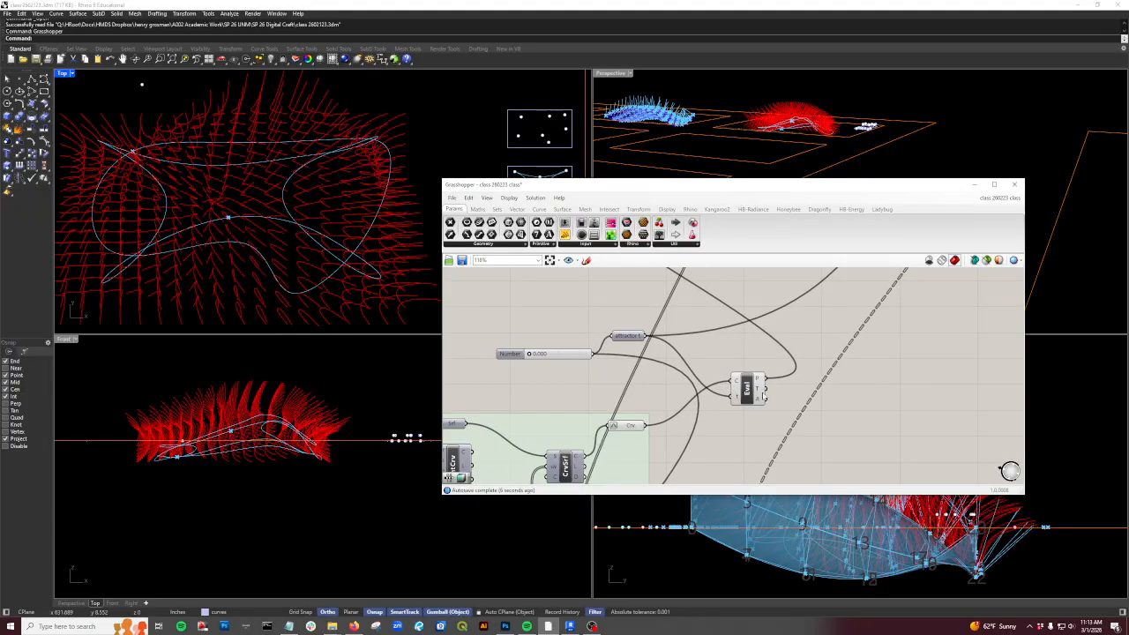
- Turn off the preview of the first attractor's Evaluate Curve component and the curve parameter feeding it
{"action": "left_click", "coordinate": [750, 396]}
{"action": "middle_click", "coordinate": [750, 396]}
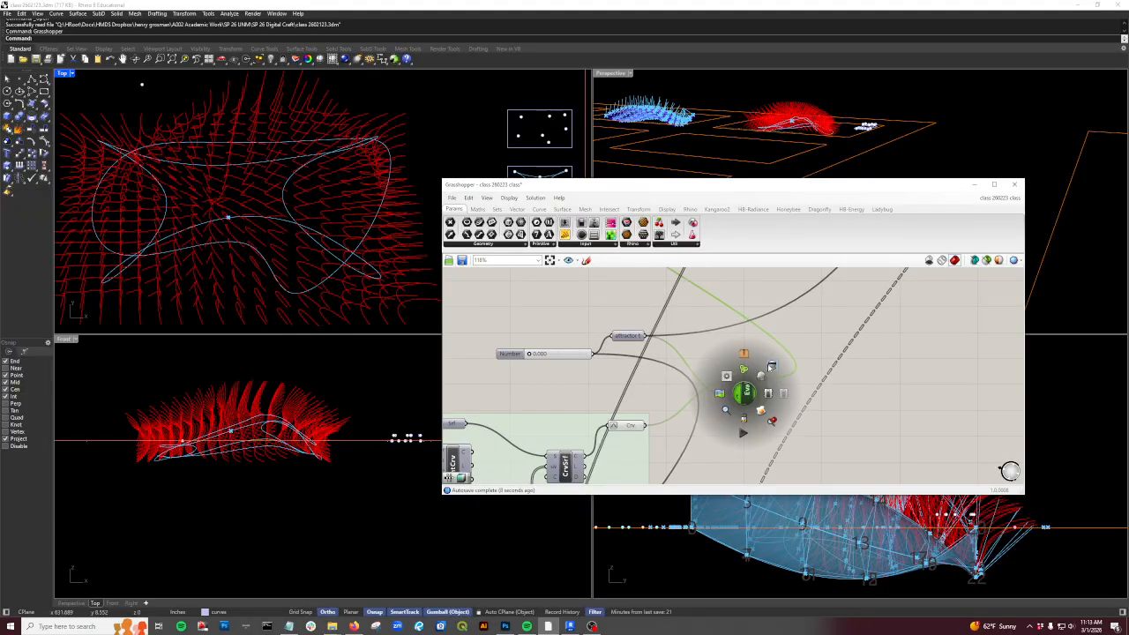
{"action": "left_click", "coordinate": [630, 426]}
{"action": "middle_click", "coordinate": [633, 429]}
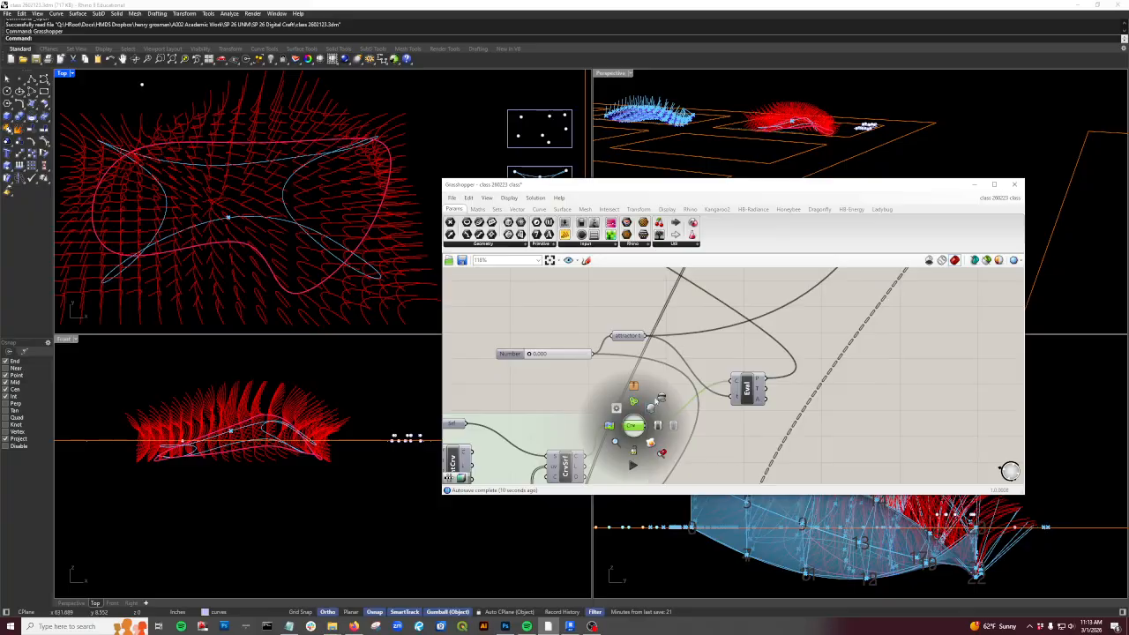
{"action": "left_click", "coordinate": [661, 397]}
- Turn off the preview of the second attractor's Evaluate Curve component and its source curve parameter
{"action": "scroll", "coordinate": [709, 376], "scroll_direction": "down", "scroll_amount": 2}
{"action": "scroll", "coordinate": [711, 374], "scroll_direction": "up", "scroll_amount": 3}
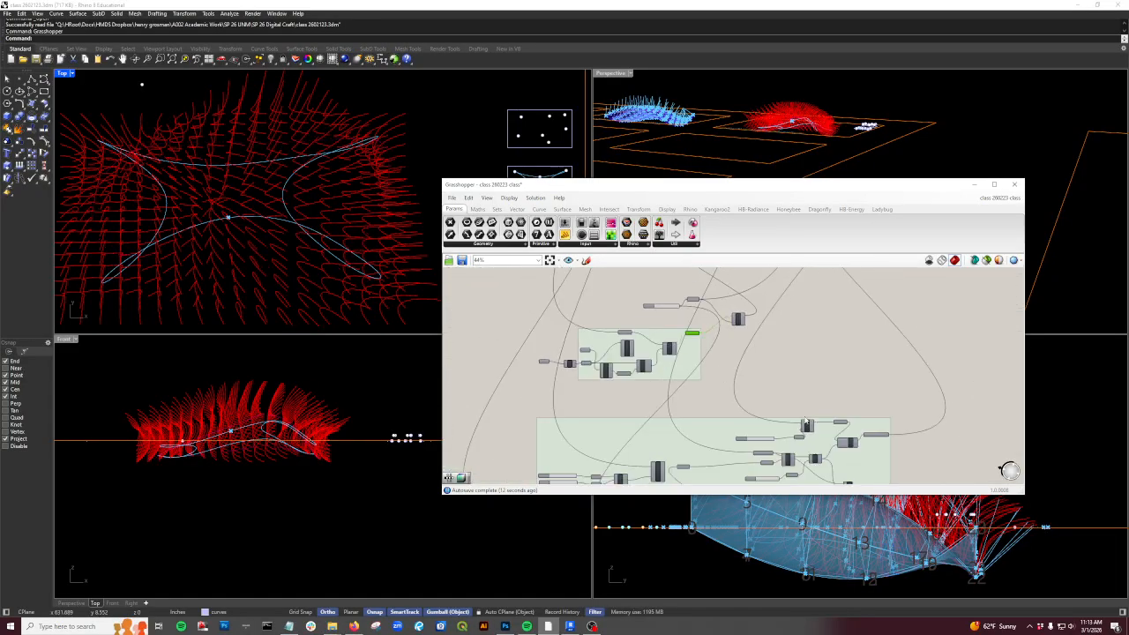
{"action": "scroll", "coordinate": [747, 424], "scroll_direction": "down", "scroll_amount": 2}
{"action": "scroll", "coordinate": [724, 454], "scroll_direction": "up", "scroll_amount": 2}
{"action": "left_click", "coordinate": [724, 454]}
{"action": "middle_click", "coordinate": [725, 454]}
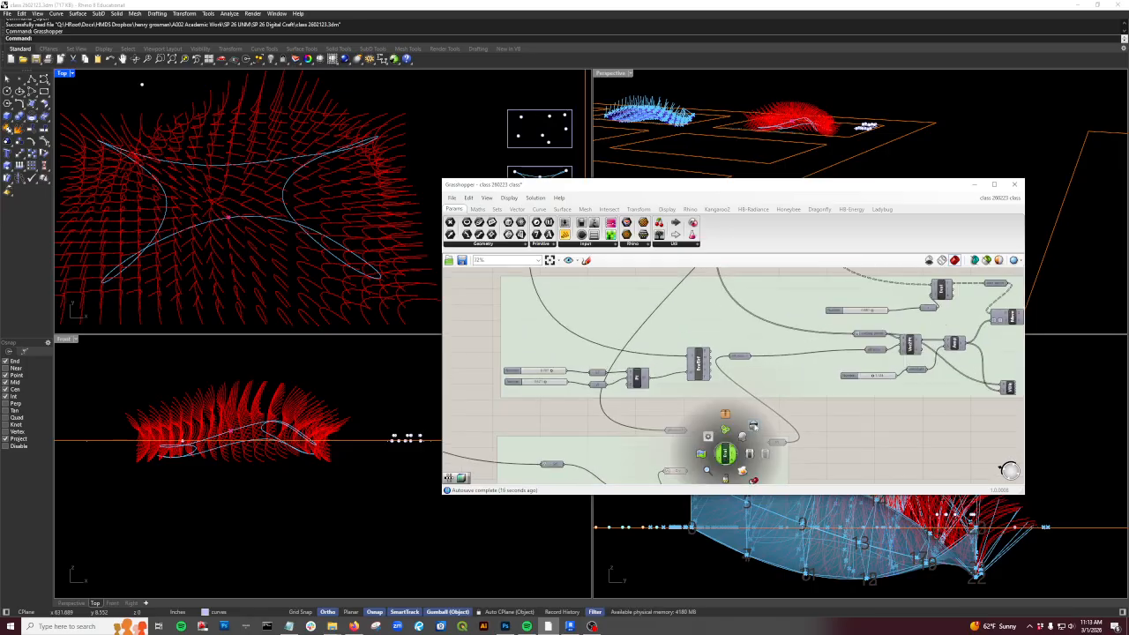
{"action": "scroll", "coordinate": [719, 454], "scroll_direction": "down", "scroll_amount": 2}
{"action": "scroll", "coordinate": [705, 455], "scroll_direction": "up", "scroll_amount": 1}
{"action": "left_click", "coordinate": [715, 440]}
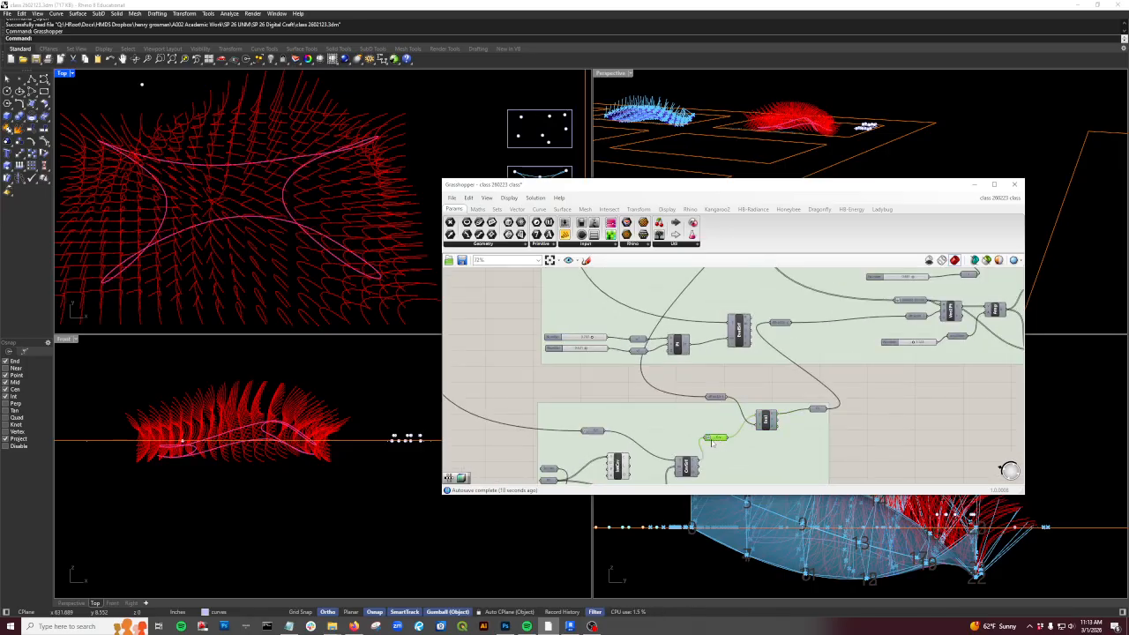
{"action": "middle_click", "coordinate": [716, 440]}
{"action": "left_click", "coordinate": [740, 412]}
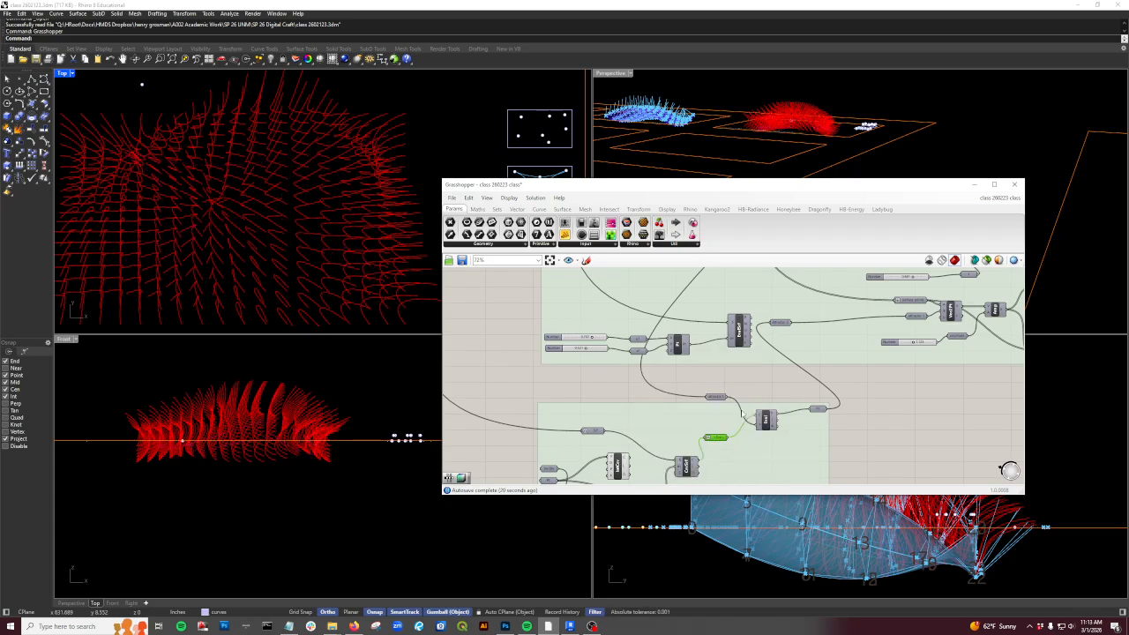
- Increase the density of the stalk grid by setting the first Range's integer slider to 27 and raising the second Range's integer slider
{"action": "scroll", "coordinate": [767, 403], "scroll_direction": "down", "scroll_amount": 6}
{"action": "right_click_drag", "start_coordinate": [790, 315], "coordinate": [758, 378]}
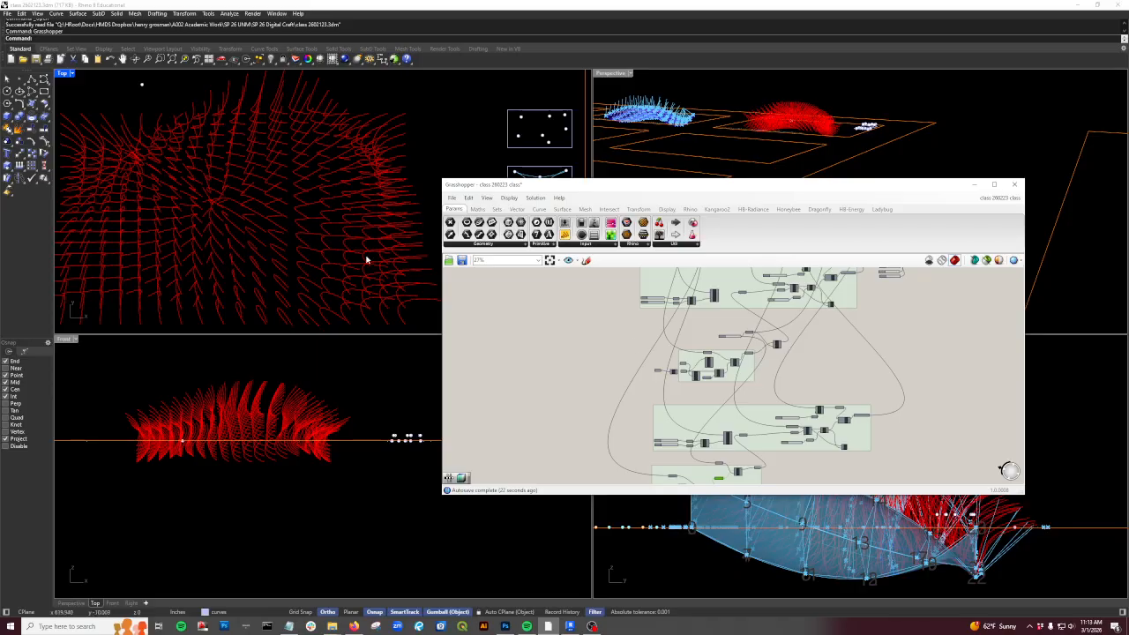
{"action": "scroll", "coordinate": [285, 177], "scroll_direction": "up", "scroll_amount": 3}
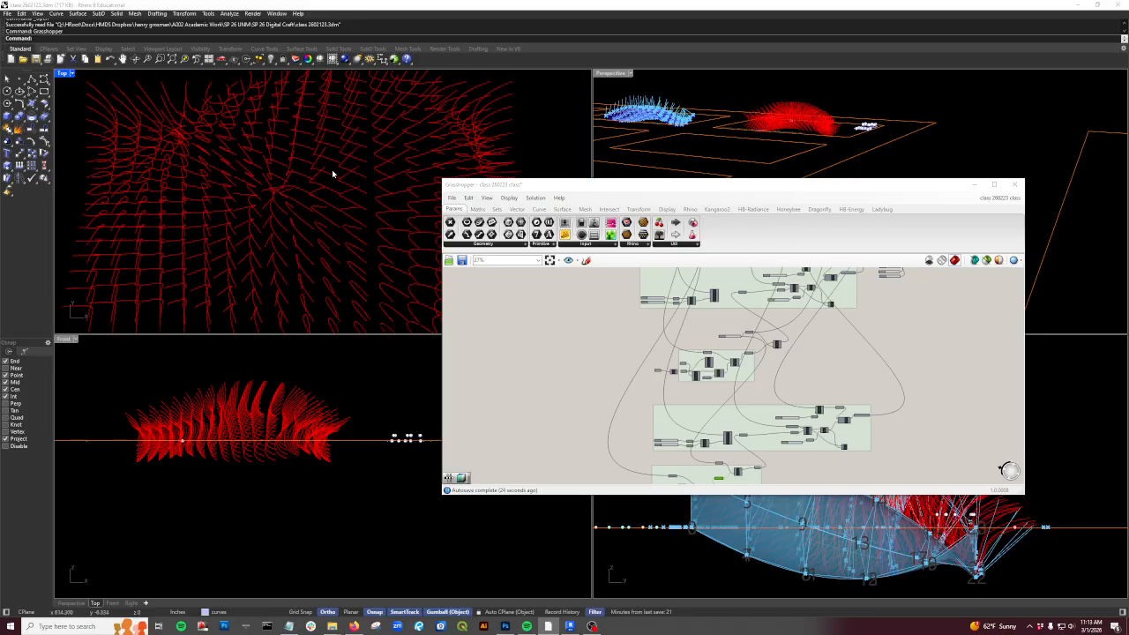
{"action": "scroll", "coordinate": [329, 181], "scroll_direction": "up", "scroll_amount": 2}
{"action": "scroll", "coordinate": [350, 186], "scroll_direction": "down", "scroll_amount": 5}
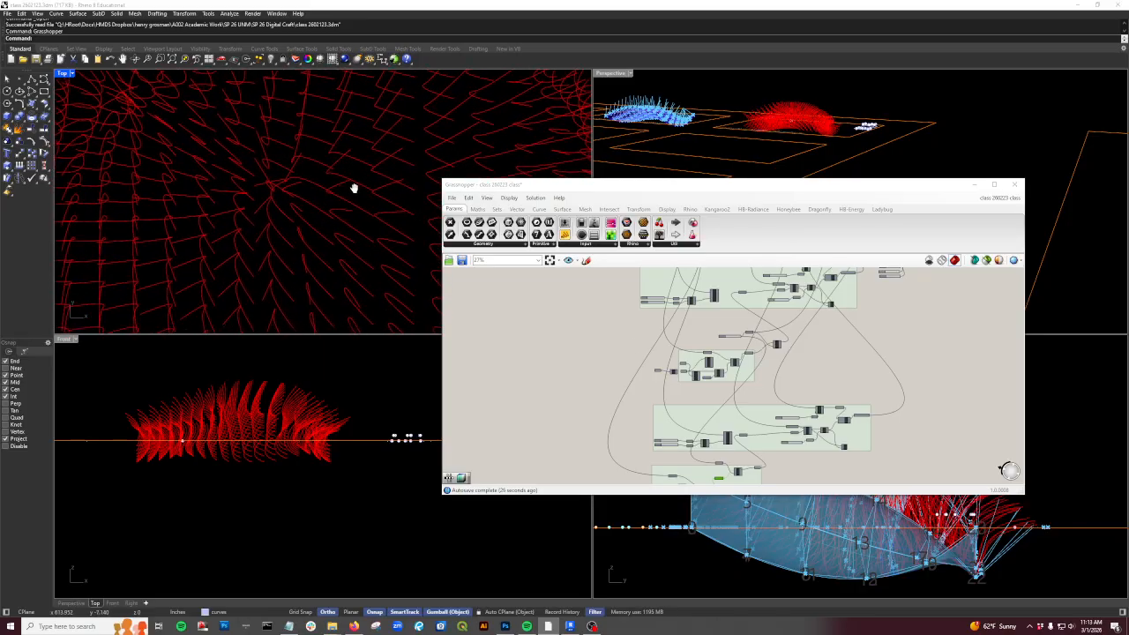
{"action": "right_click_drag", "start_coordinate": [506, 335], "coordinate": [607, 374]}
{"action": "scroll", "coordinate": [611, 315], "scroll_direction": "up", "scroll_amount": 5}
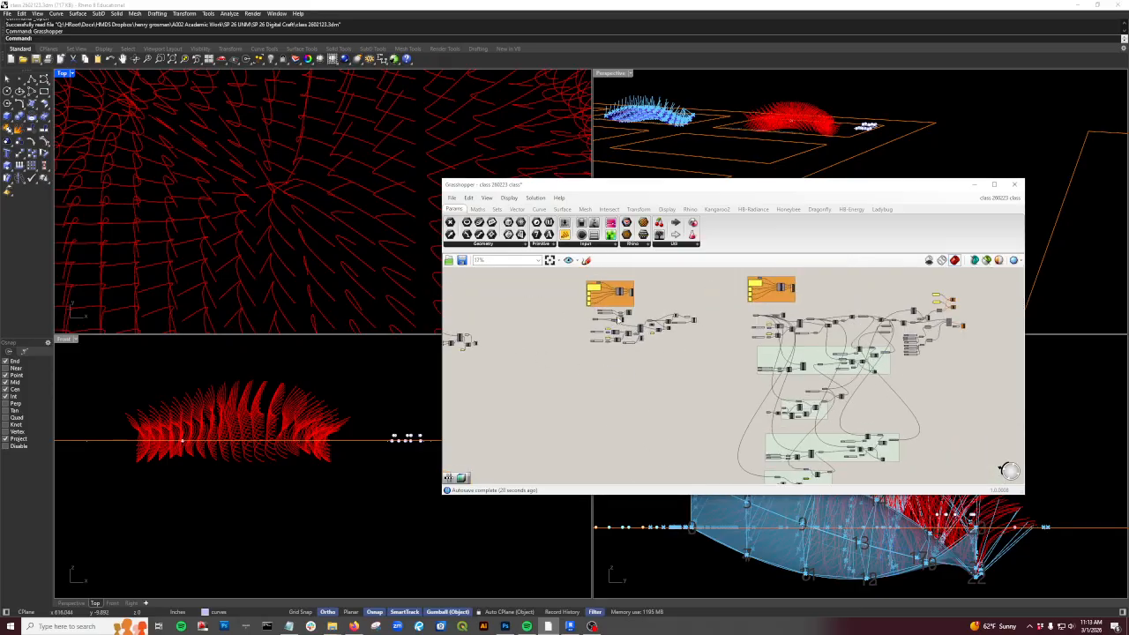
{"action": "scroll", "coordinate": [705, 312], "scroll_direction": "up", "scroll_amount": 5}
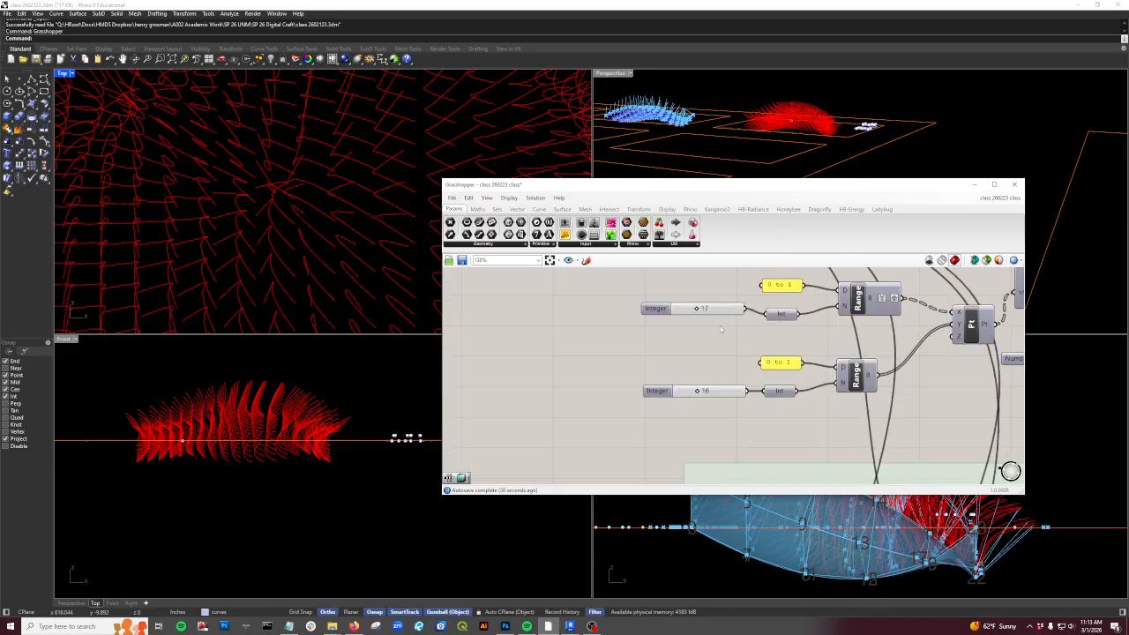
{"action": "left_click_drag", "start_coordinate": [695, 306], "coordinate": [711, 308]}
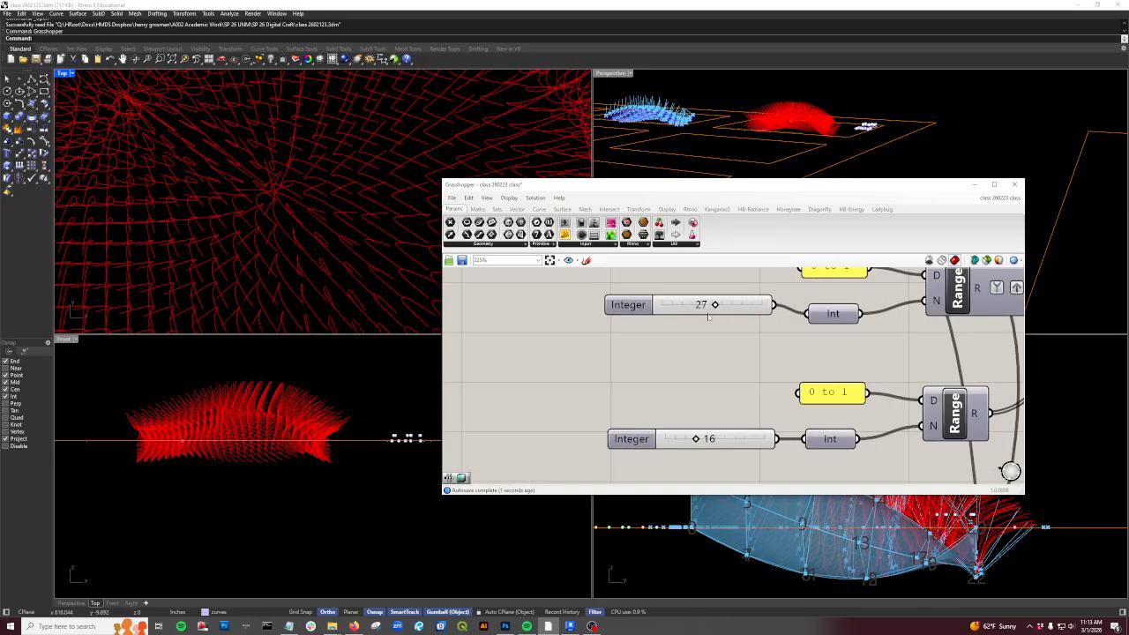
{"action": "left_click_drag", "start_coordinate": [694, 440], "coordinate": [712, 439]}
{"action": "scroll", "coordinate": [738, 366], "scroll_direction": "down", "scroll_amount": 10}
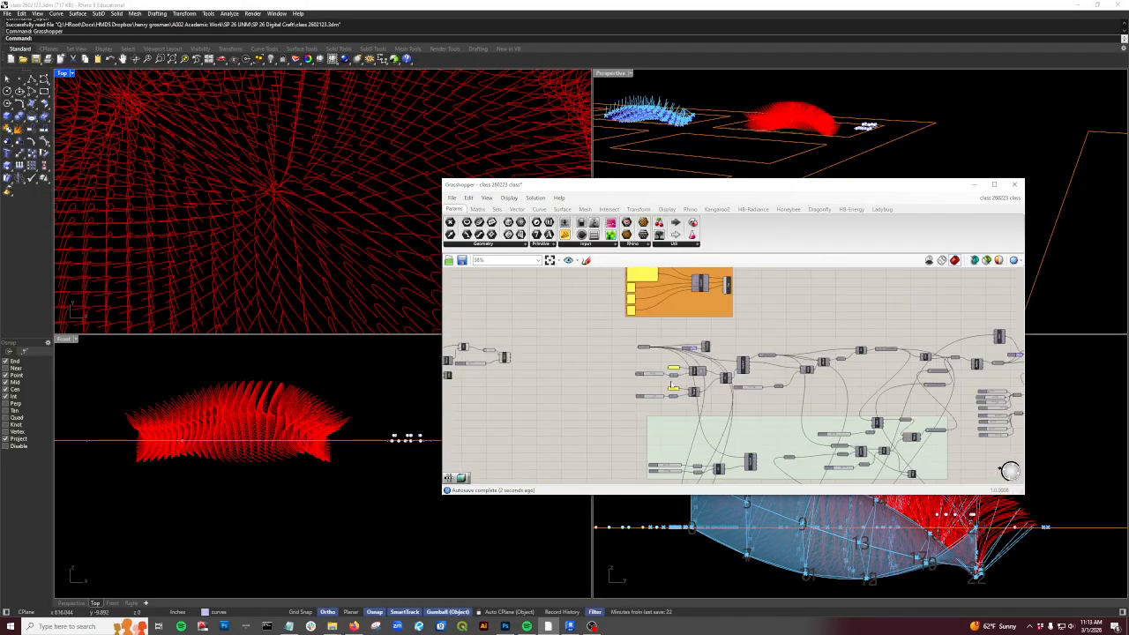
- Review the Set View options available for the Top viewport
{"action": "scroll", "coordinate": [844, 403], "scroll_direction": "up", "scroll_amount": 5}
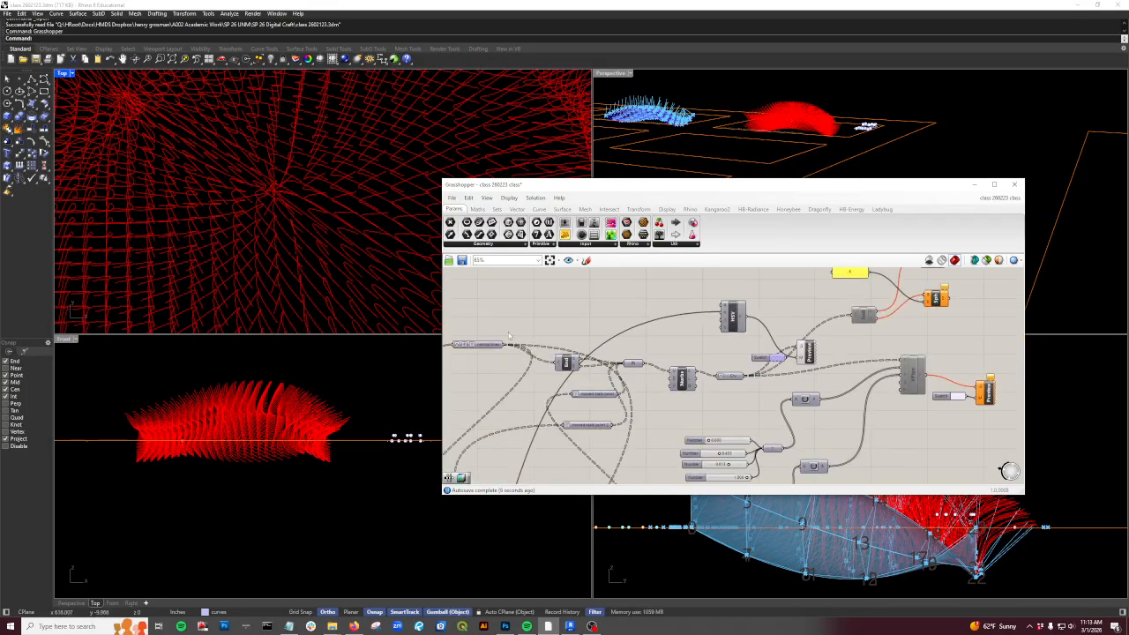
{"action": "scroll", "coordinate": [695, 405], "scroll_direction": "down", "scroll_amount": 3}
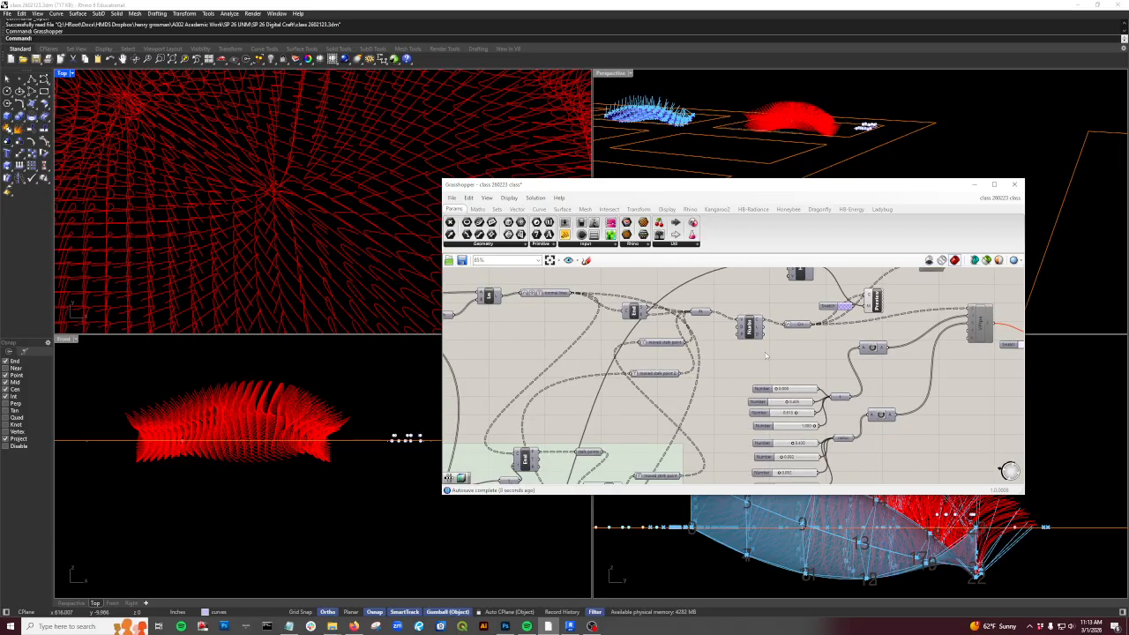
{"action": "left_click", "coordinate": [72, 74]}
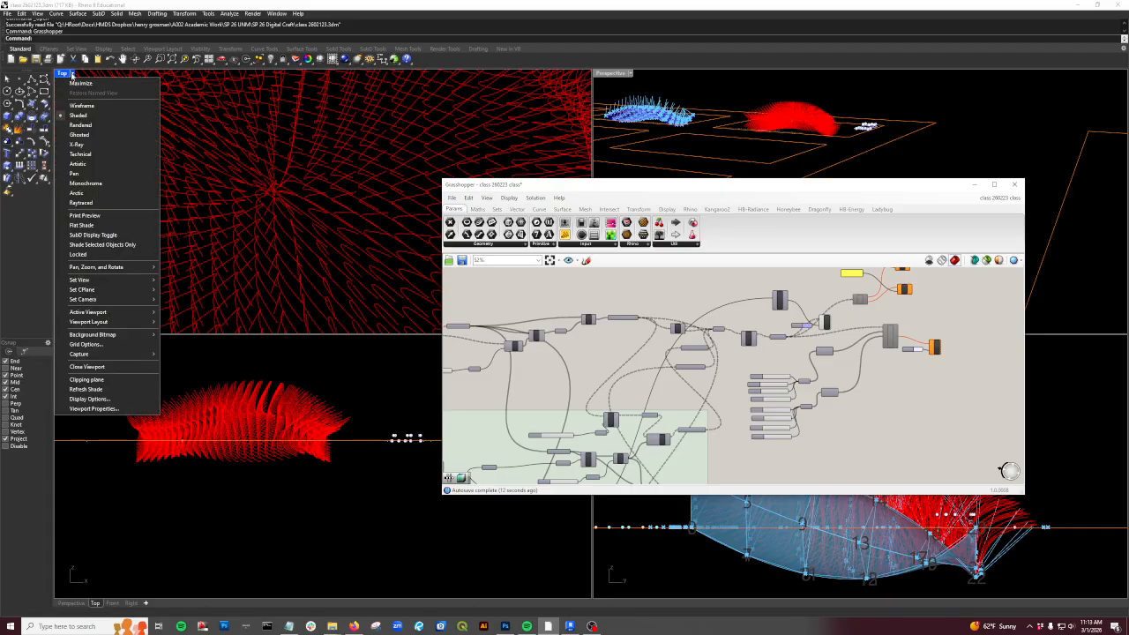
{"action": "mouse_move", "coordinate": [116, 282]}
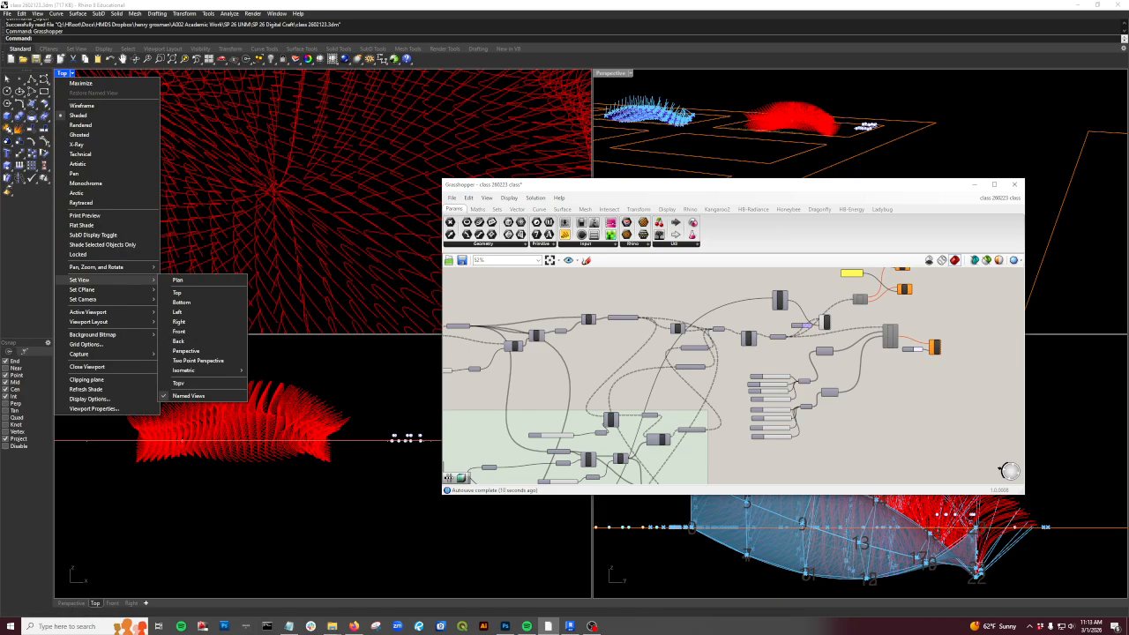
{"action": "key", "text": "Escape"}
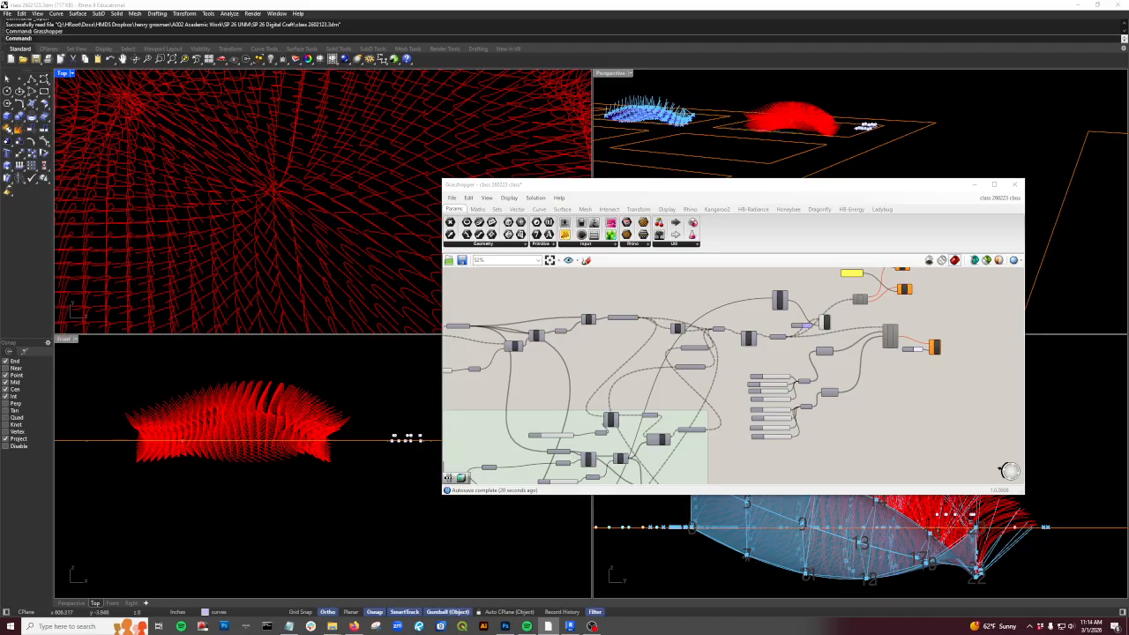
- Save the Top viewport as a named view called "top for gif" and close the Named Views panel
{"action": "left_click_drag", "start_coordinate": [1128, 134], "coordinate": [869, 140]}
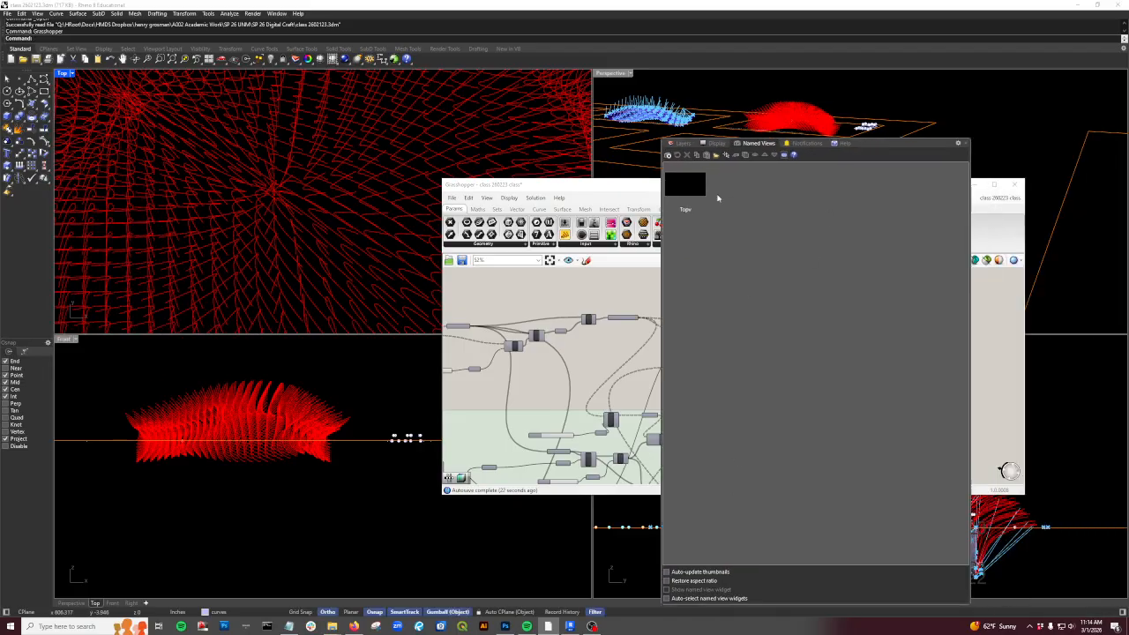
{"action": "left_click", "coordinate": [668, 156]}
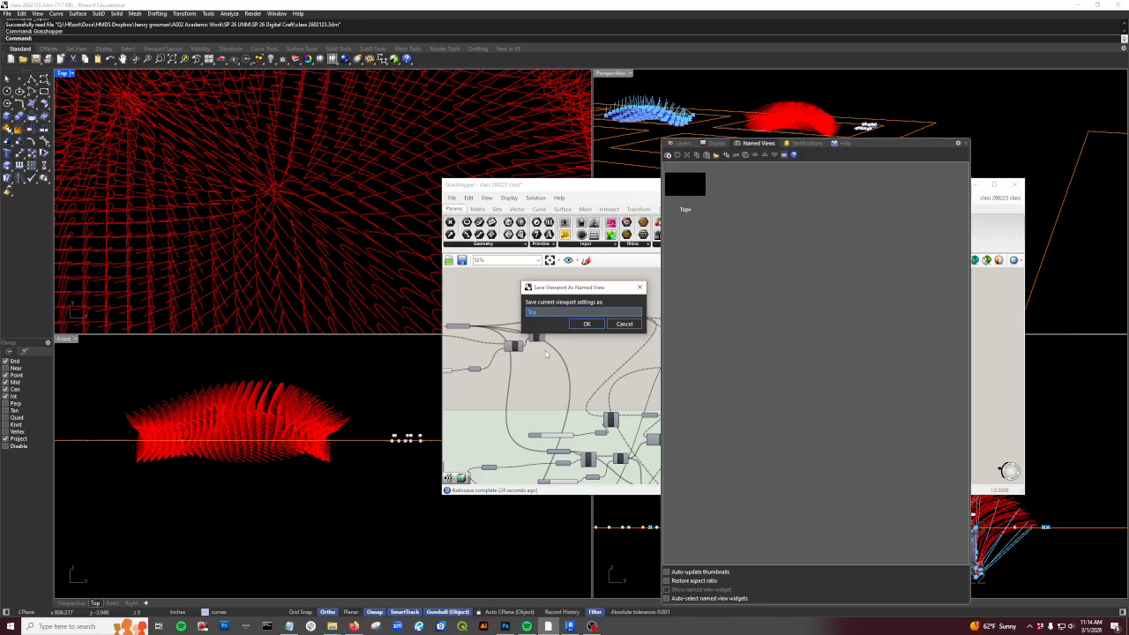
{"action": "type", "text": "top for gif"}
{"action": "key", "text": "Return"}
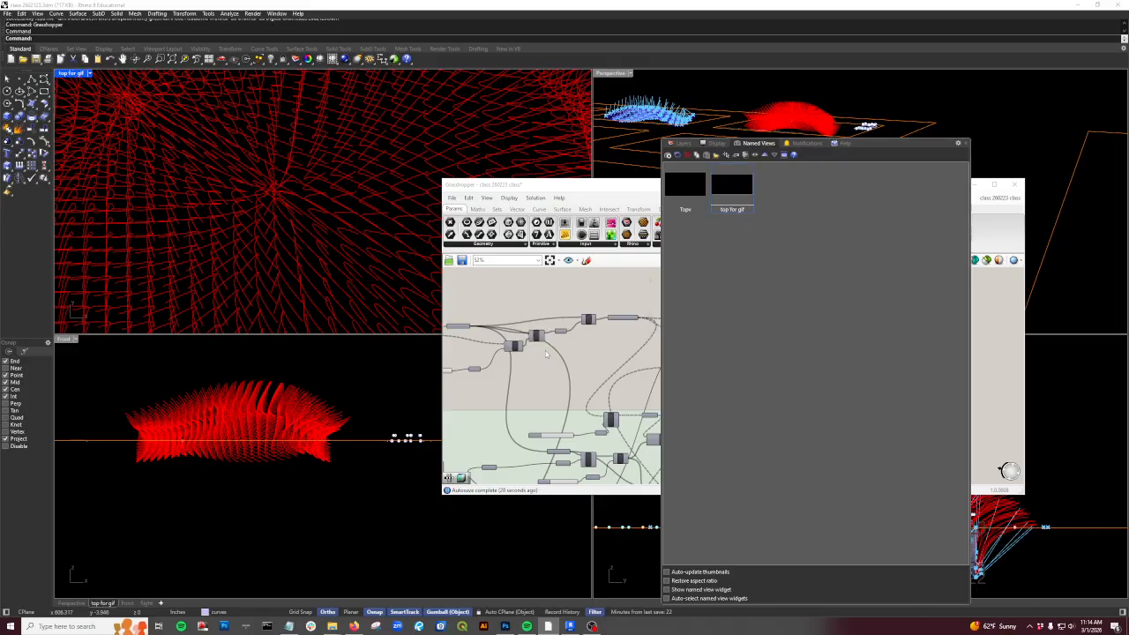
{"action": "left_click_drag", "start_coordinate": [908, 143], "coordinate": [914, 142]}
{"action": "left_click", "coordinate": [971, 143]}
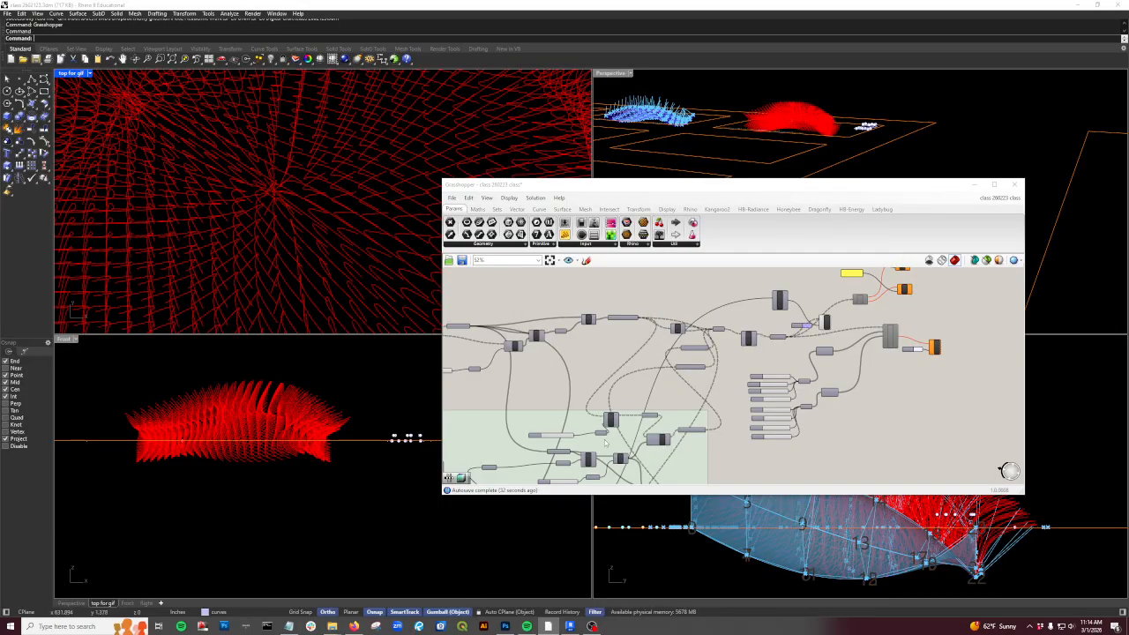
- Open the Animate settings of the number slider that drives the attractor 1 parameter, keeping the slider at 0.000
{"action": "right_click", "coordinate": [830, 447]}
{"action": "right_click_drag", "start_coordinate": [781, 454], "coordinate": [892, 418]}
{"action": "scroll", "coordinate": [705, 413], "scroll_direction": "up", "scroll_amount": 6}
{"action": "scroll", "coordinate": [748, 396], "scroll_direction": "down", "scroll_amount": 4}
{"action": "scroll", "coordinate": [746, 396], "scroll_direction": "down", "scroll_amount": 6}
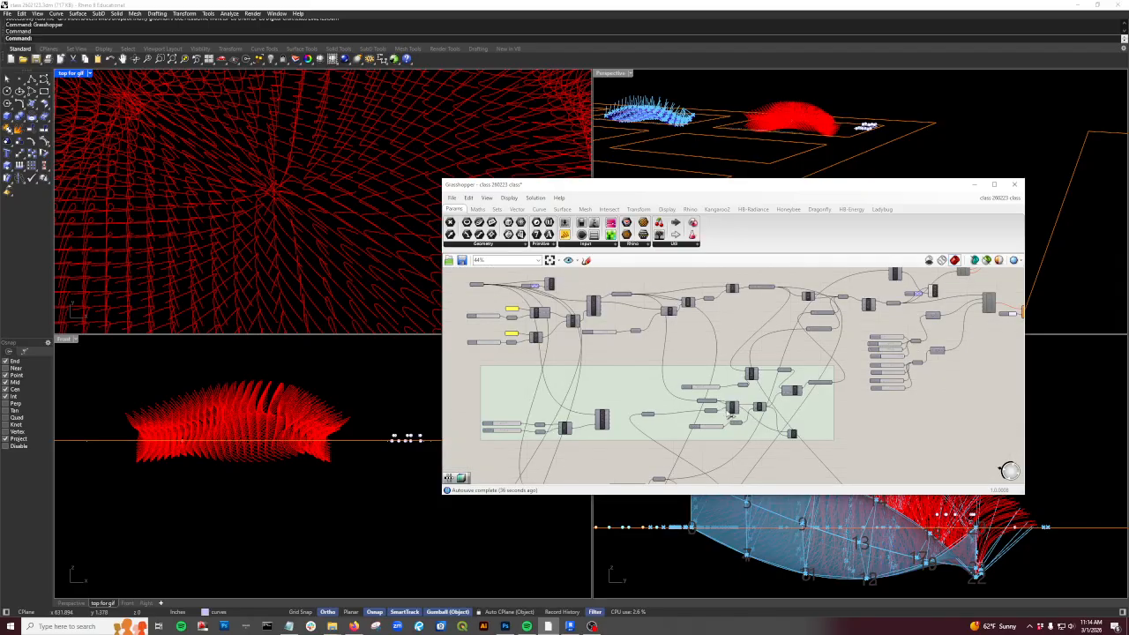
{"action": "right_click_drag", "start_coordinate": [677, 458], "coordinate": [712, 416]}
{"action": "scroll", "coordinate": [713, 416], "scroll_direction": "up", "scroll_amount": 3}
{"action": "scroll", "coordinate": [713, 416], "scroll_direction": "up", "scroll_amount": 6}
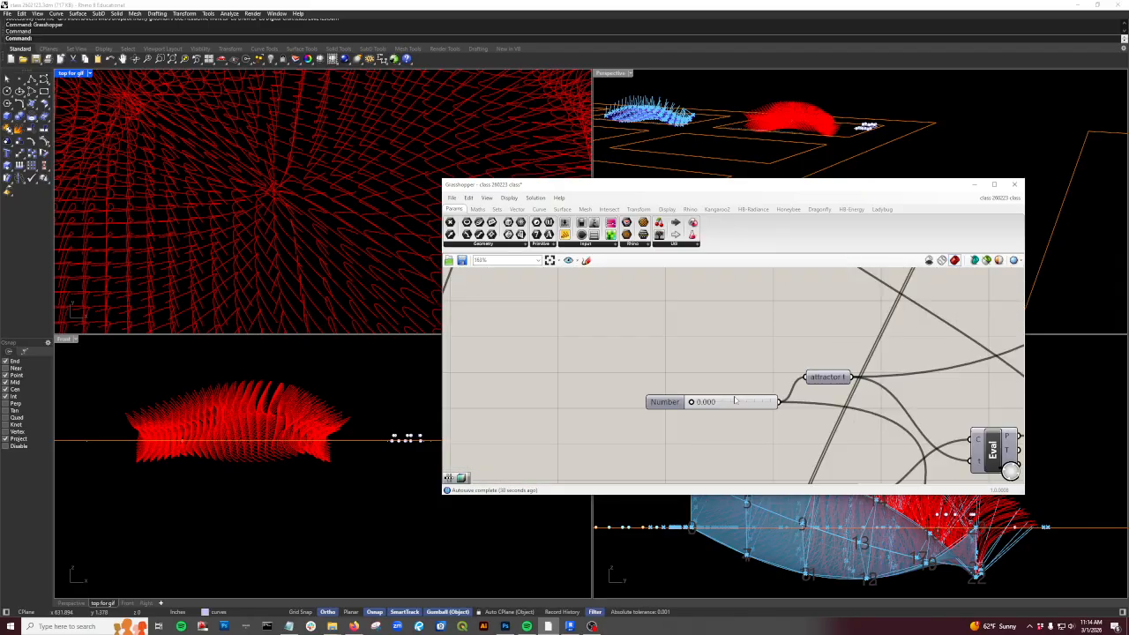
{"action": "mouse_move", "coordinate": [693, 402]}
{"action": "left_mouse_down"}
{"action": "mouse_move", "coordinate": [735, 401]}
{"action": "mouse_move", "coordinate": [674, 402]}
{"action": "left_mouse_up"}
{"action": "right_click", "coordinate": [679, 403]}
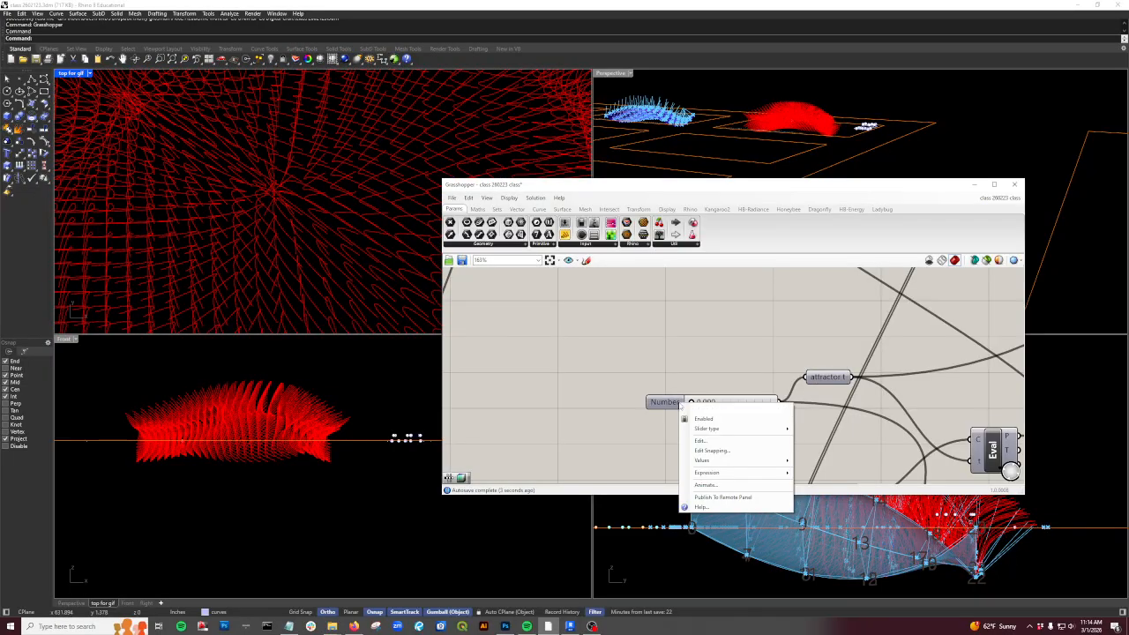
{"action": "left_click", "coordinate": [721, 487]}
- Set the animation's source viewport to "top for gif" and its resolution to 600 x 300
{"action": "left_click", "coordinate": [632, 316]}
{"action": "left_click", "coordinate": [765, 353]}
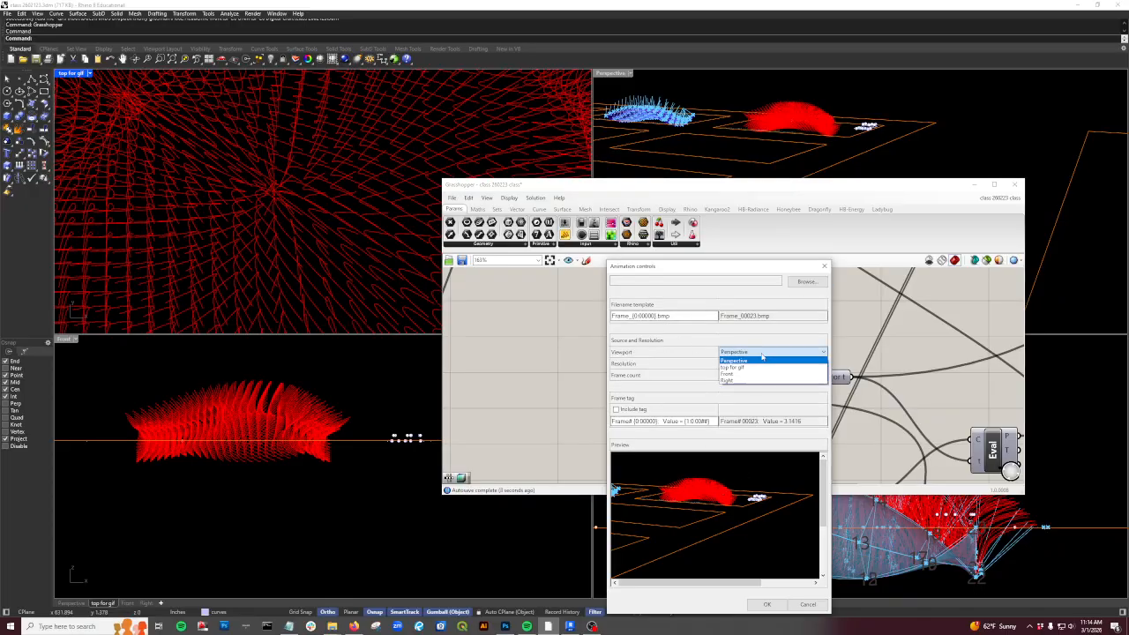
{"action": "left_click", "coordinate": [749, 367]}
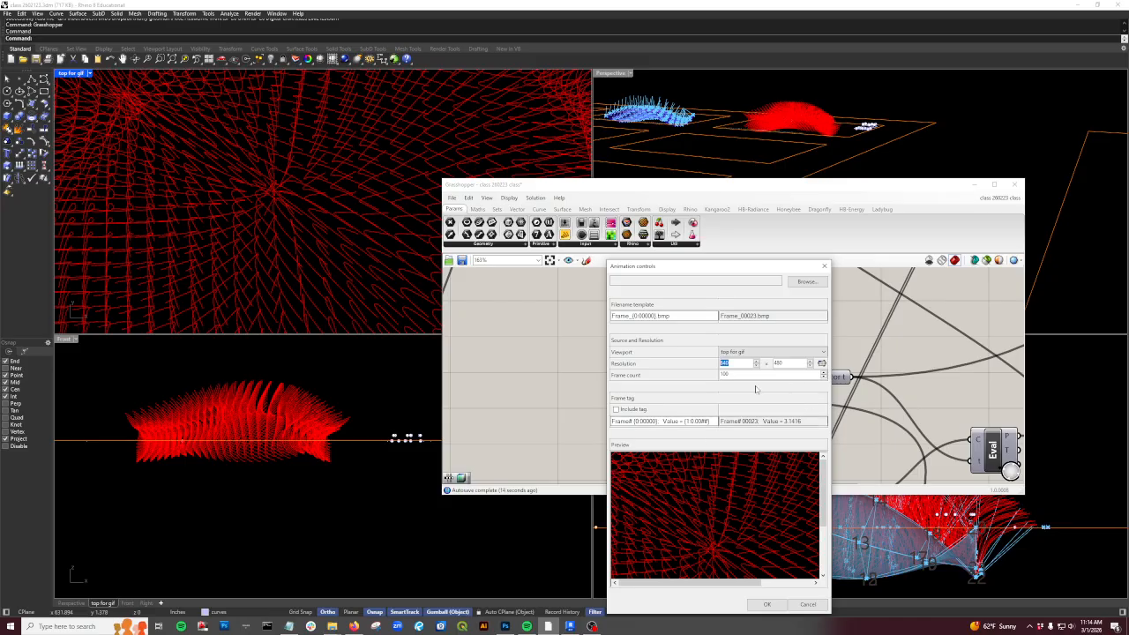
{"action": "type", "text": "600"}
{"action": "key", "text": "Tab"}
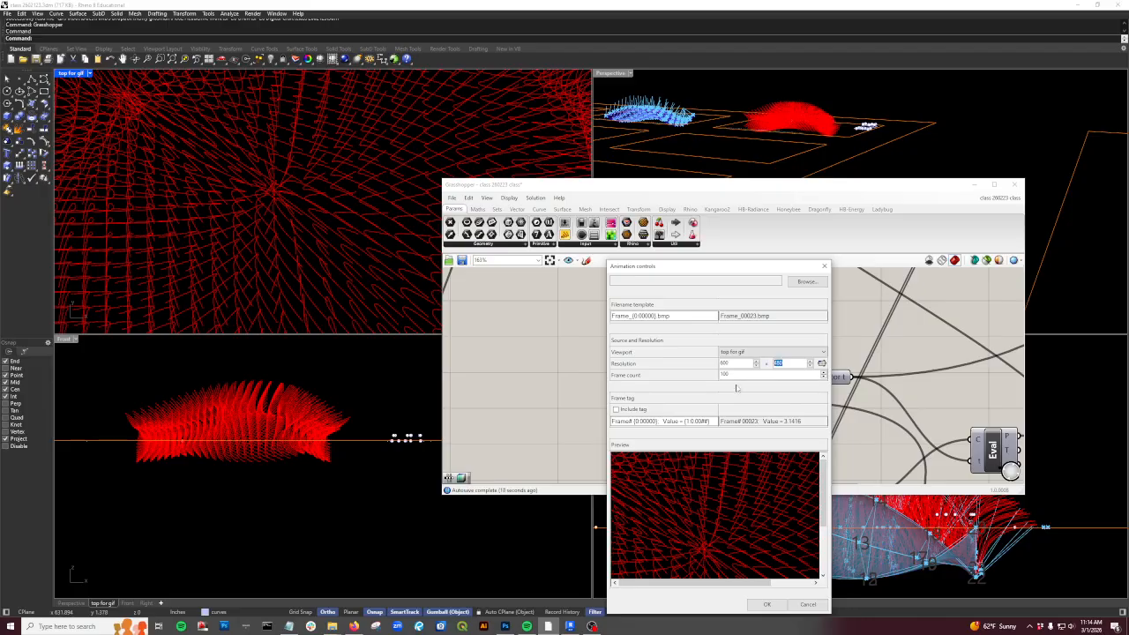
{"action": "type", "text": "1"}
{"action": "key", "text": "Tab"}
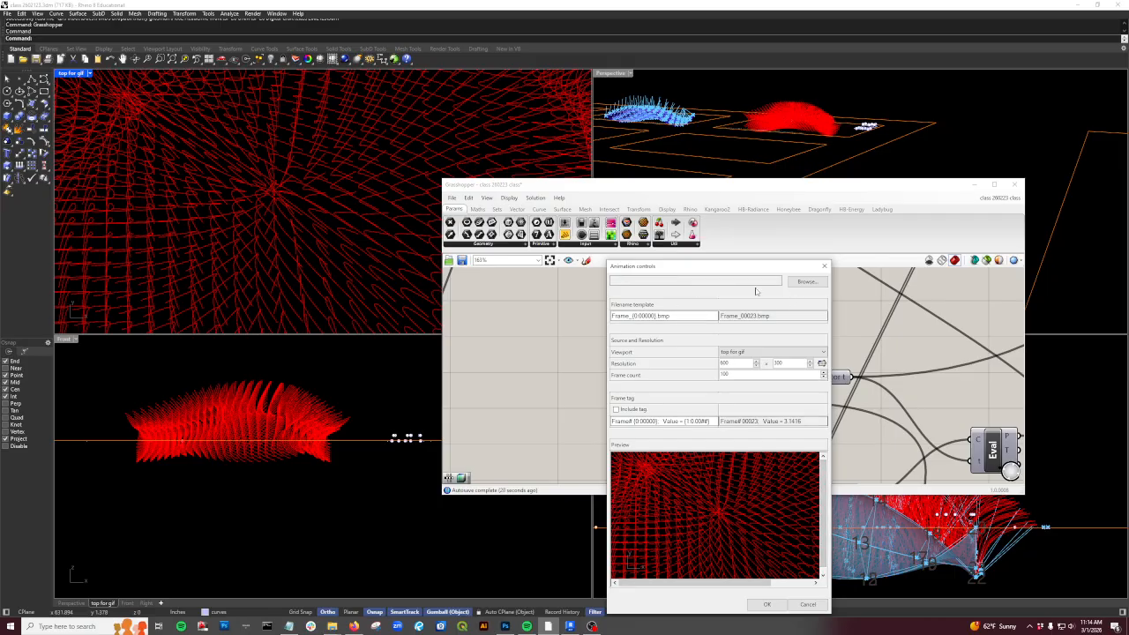
- Create a "rainbowgif" folder in SP 26 Digital Craft, use it as the animation output folder and export the frames
{"action": "left_click", "coordinate": [806, 281]}
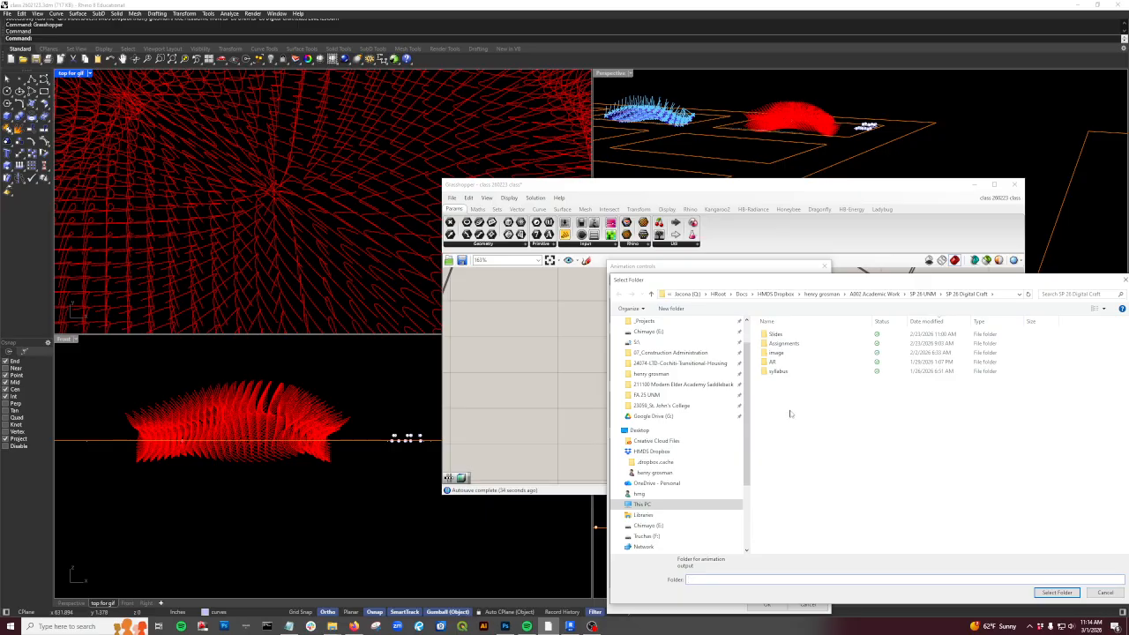
{"action": "right_click", "coordinate": [790, 412]}
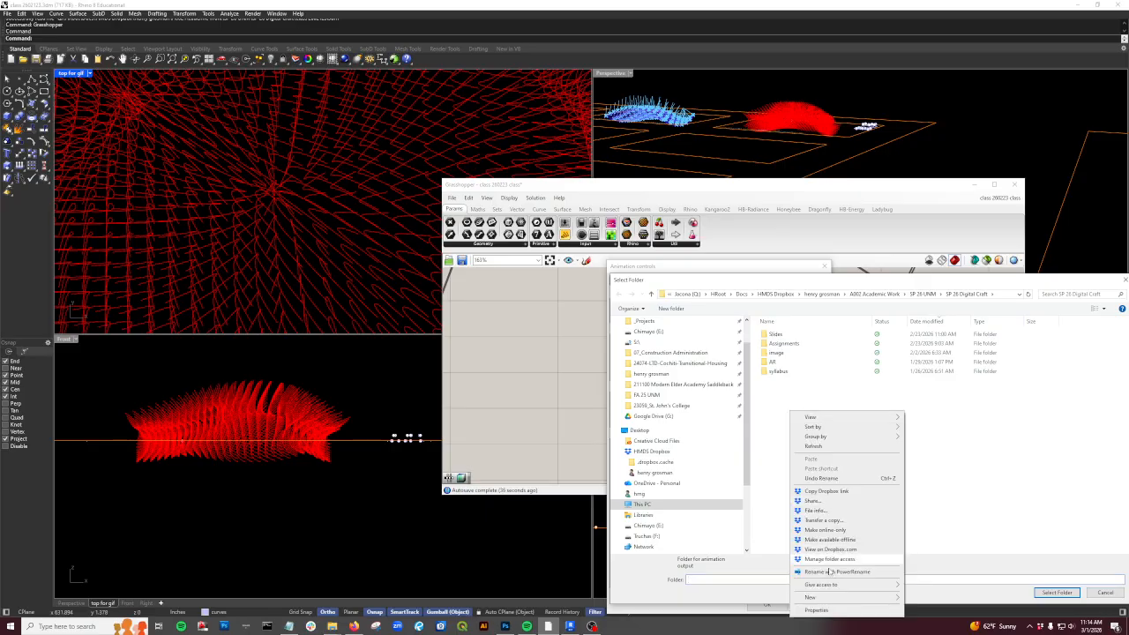
{"action": "mouse_move", "coordinate": [838, 599]}
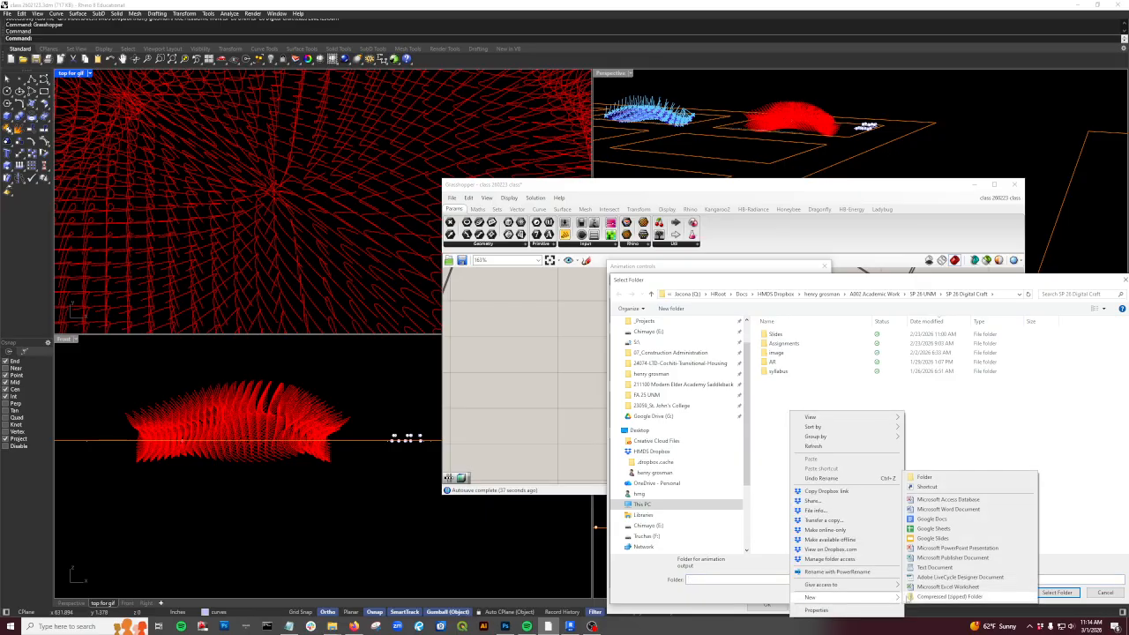
{"action": "left_click", "coordinate": [925, 478]}
{"action": "type", "text": "animation"}
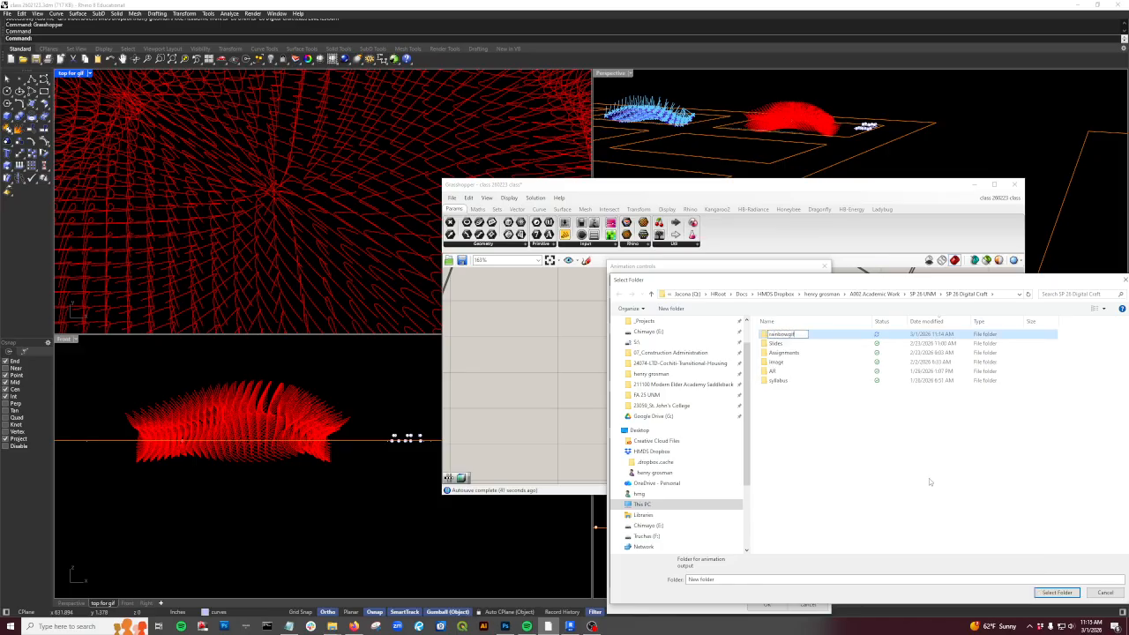
{"action": "key", "text": "Return"}
{"action": "double_click", "coordinate": [782, 334]}
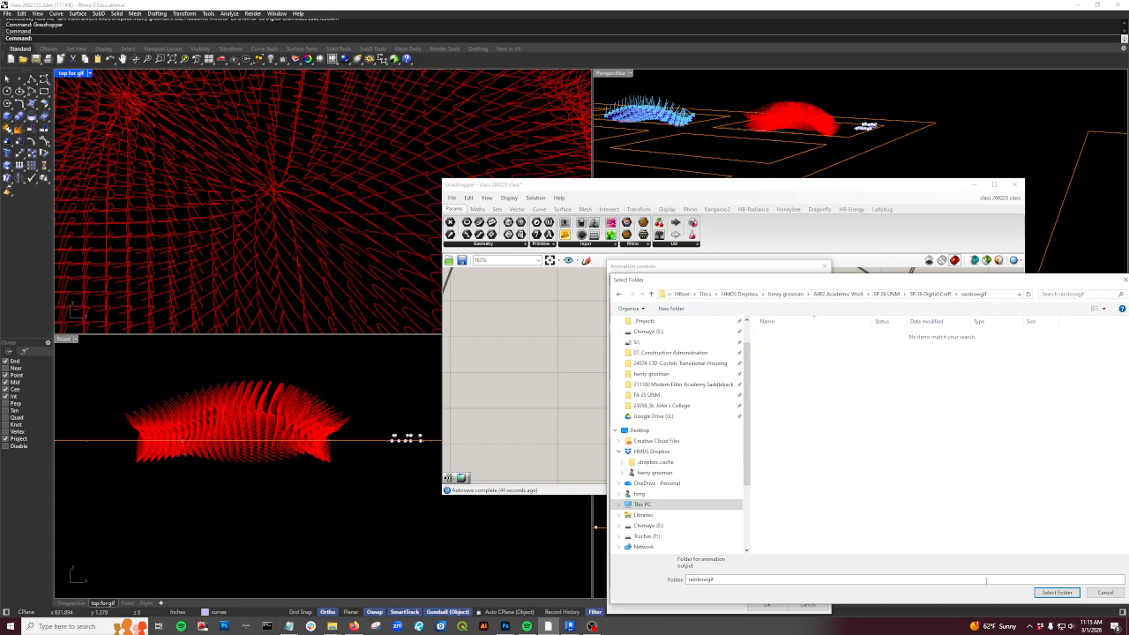
{"action": "left_click", "coordinate": [1056, 592]}
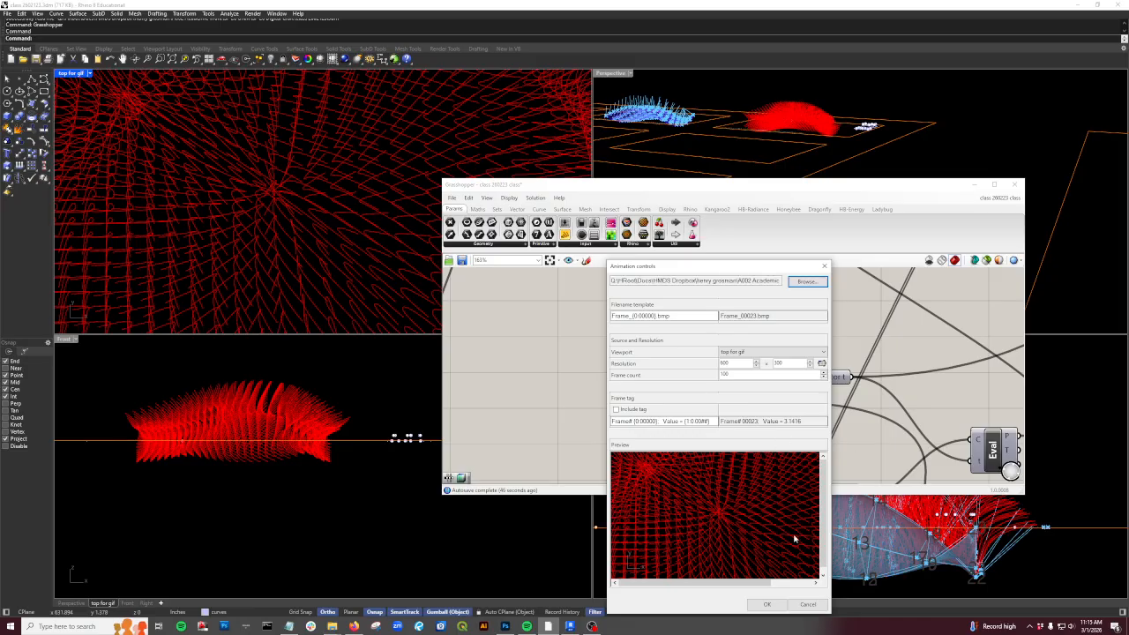
{"action": "left_click", "coordinate": [767, 605]}
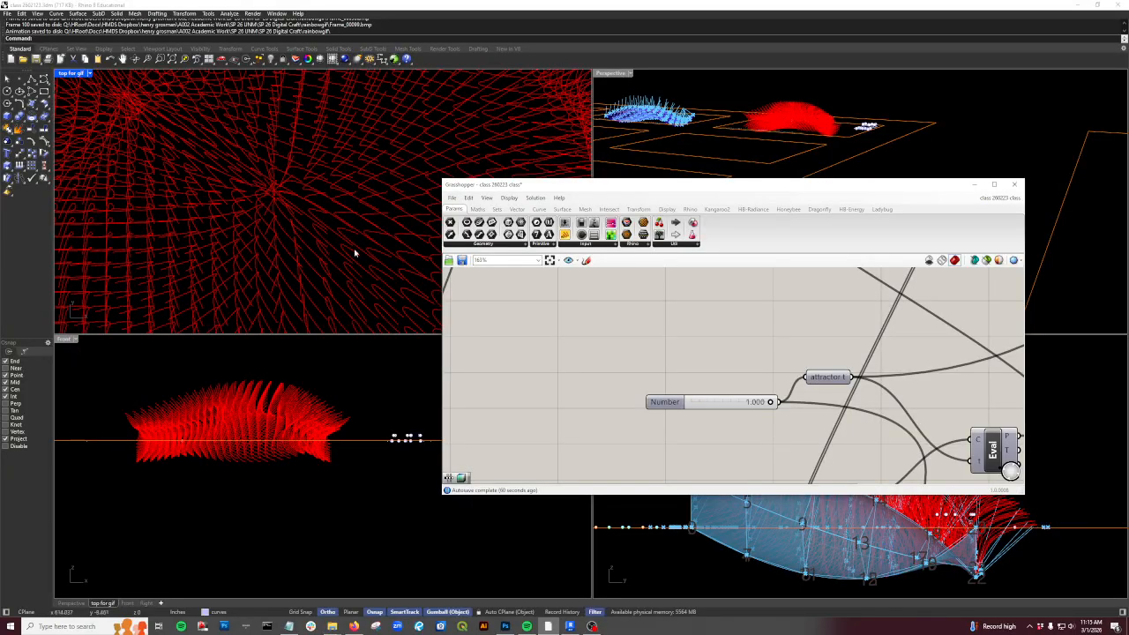
- Switch to Photoshop and open Frame_00000.bmp from the rainbowgif folder
{"action": "left_click", "coordinate": [505, 626]}
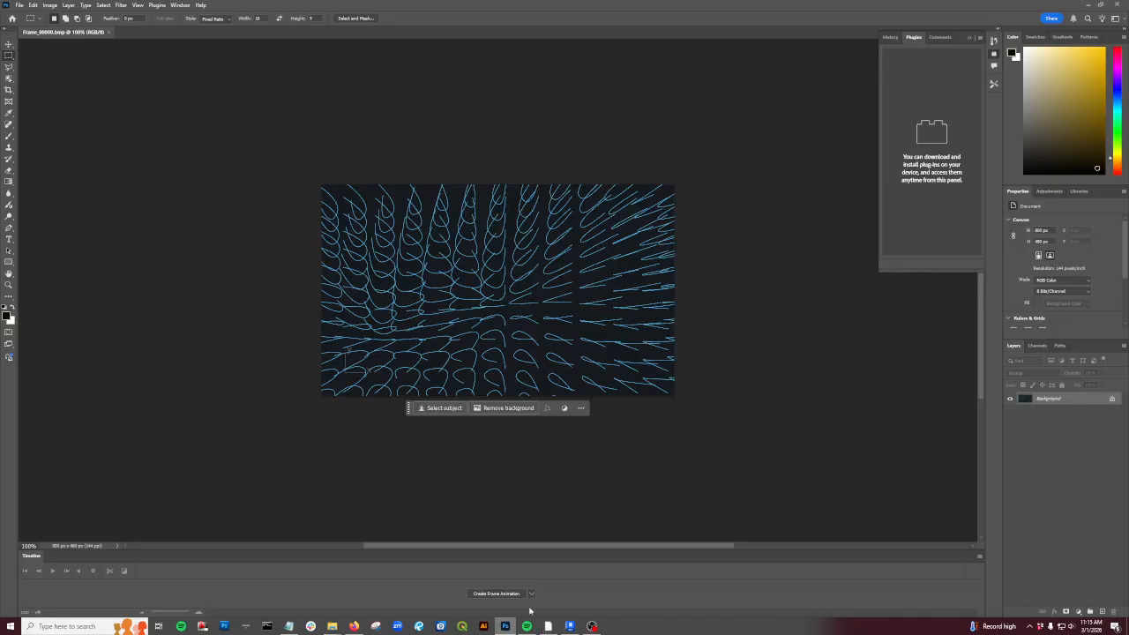
{"action": "left_click", "coordinate": [19, 4]}
{"action": "left_click", "coordinate": [27, 19]}
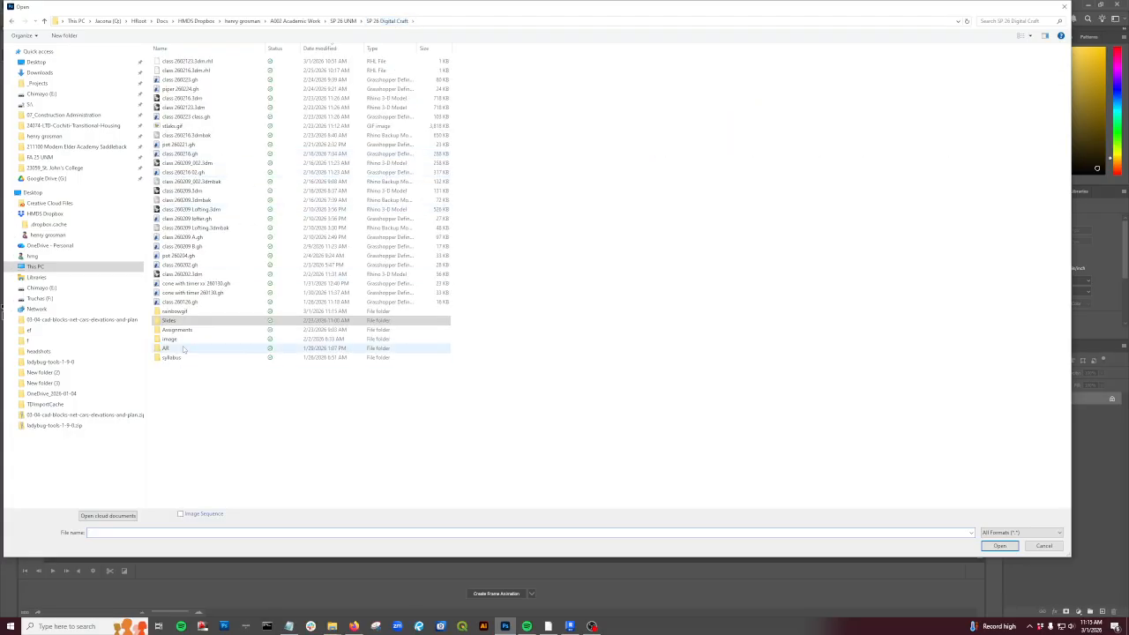
{"action": "double_click", "coordinate": [176, 312]}
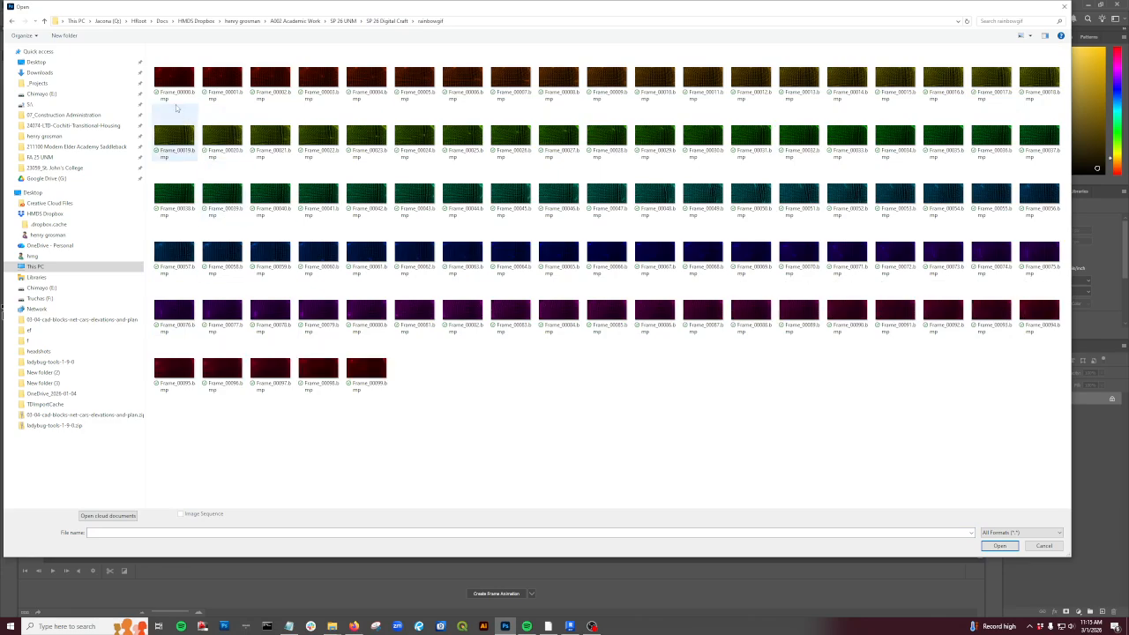
{"action": "left_click", "coordinate": [172, 79]}
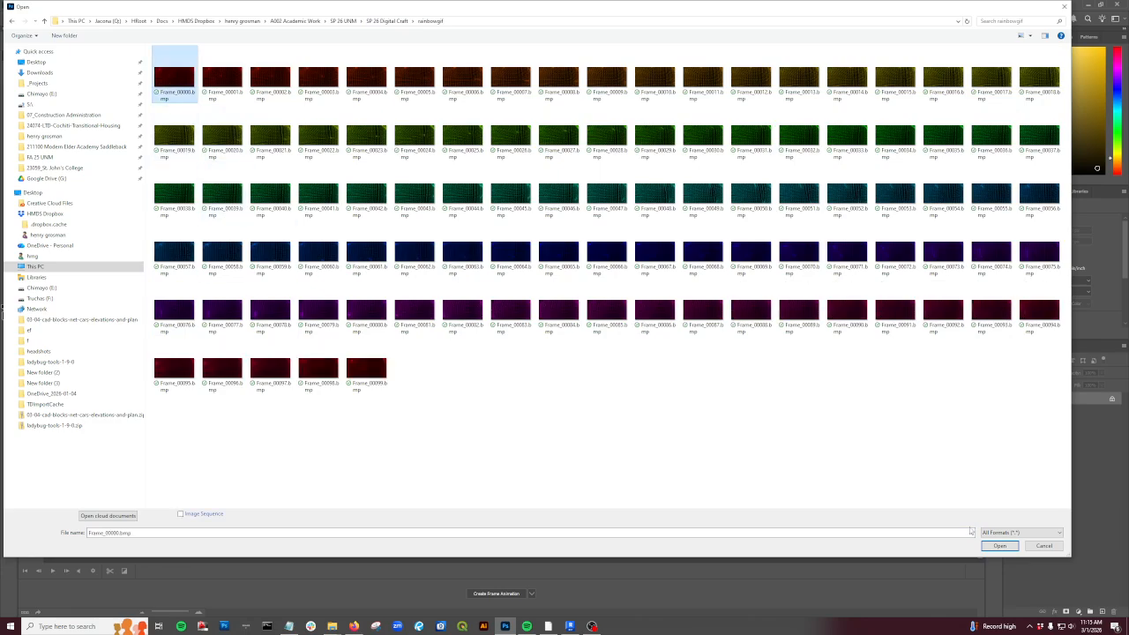
{"action": "left_click", "coordinate": [999, 545]}
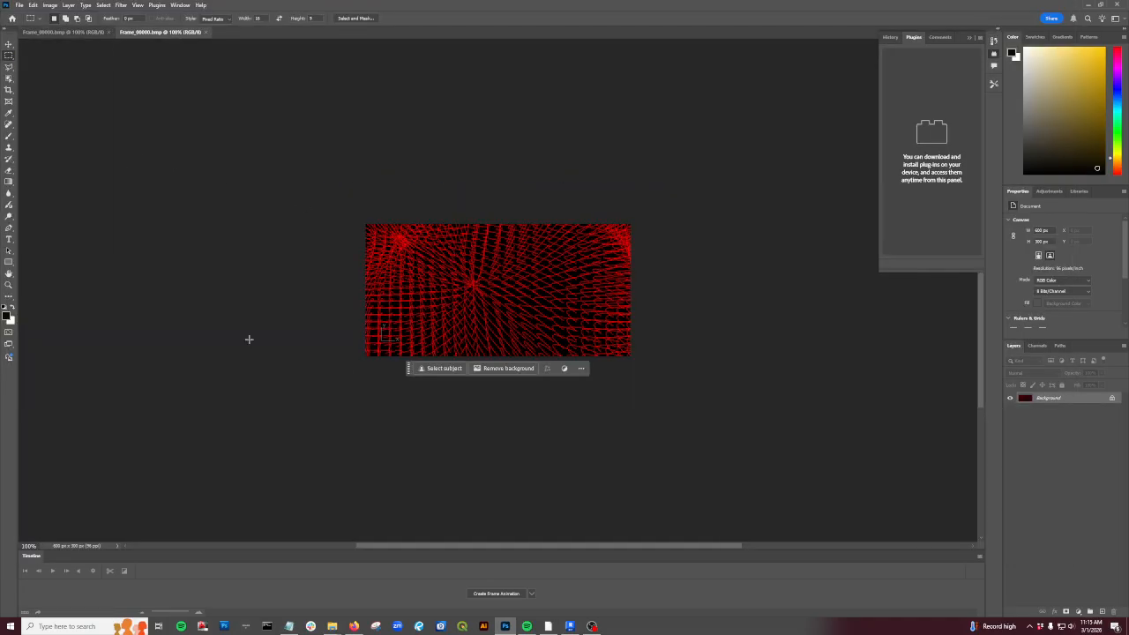
- Load Frame_00000.bmp through Frame_00099.bmp from the rainbowgif folder into a single layer stack using Load Files into Stack
{"action": "left_click", "coordinate": [18, 5]}
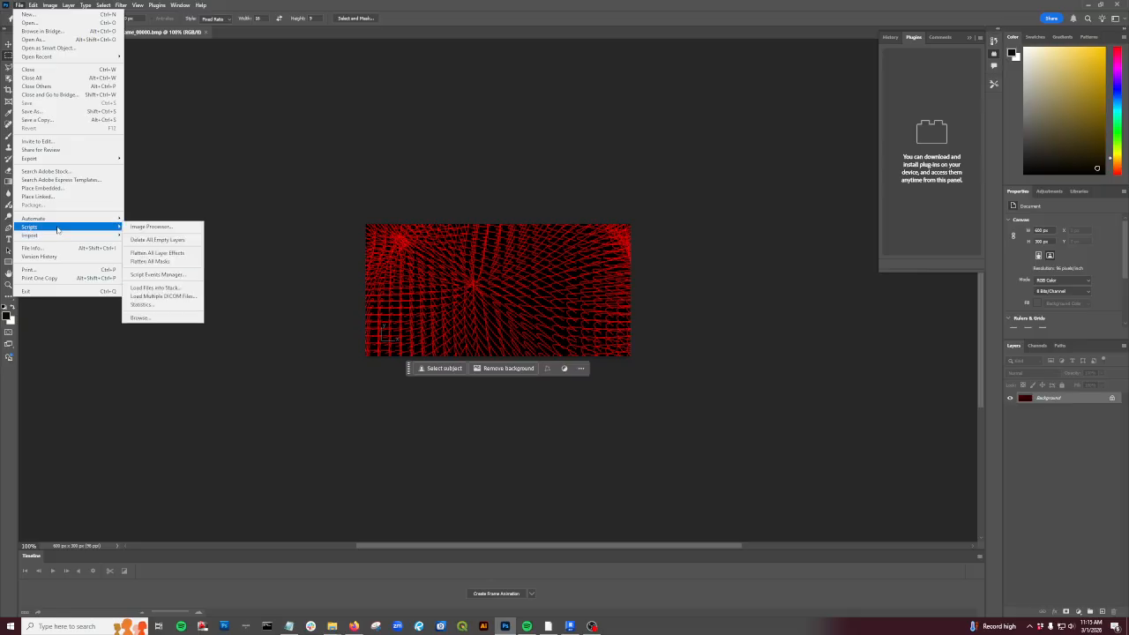
{"action": "left_click", "coordinate": [167, 289]}
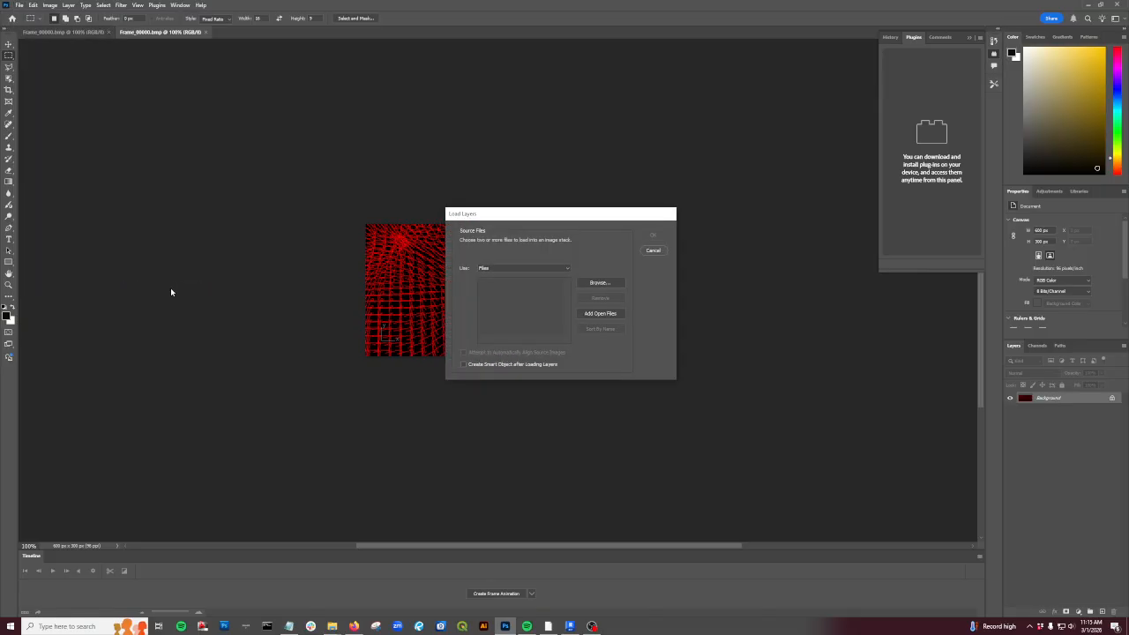
{"action": "left_click", "coordinate": [607, 284]}
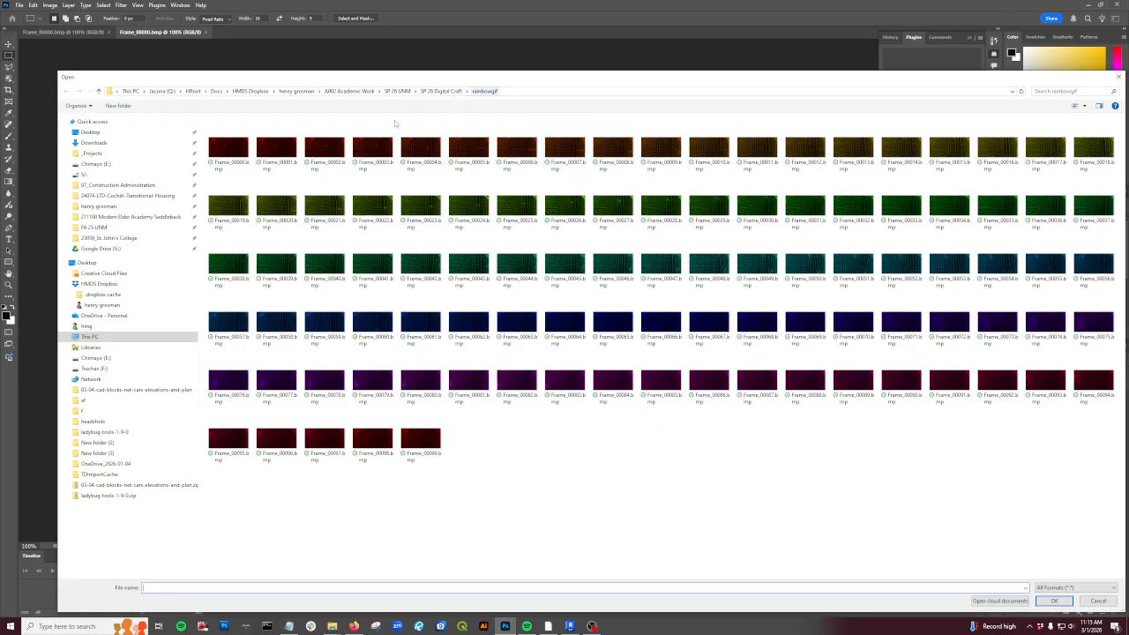
{"action": "left_click", "coordinate": [235, 148]}
{"action": "left_click", "coordinate": [423, 436], "text": "shift"}
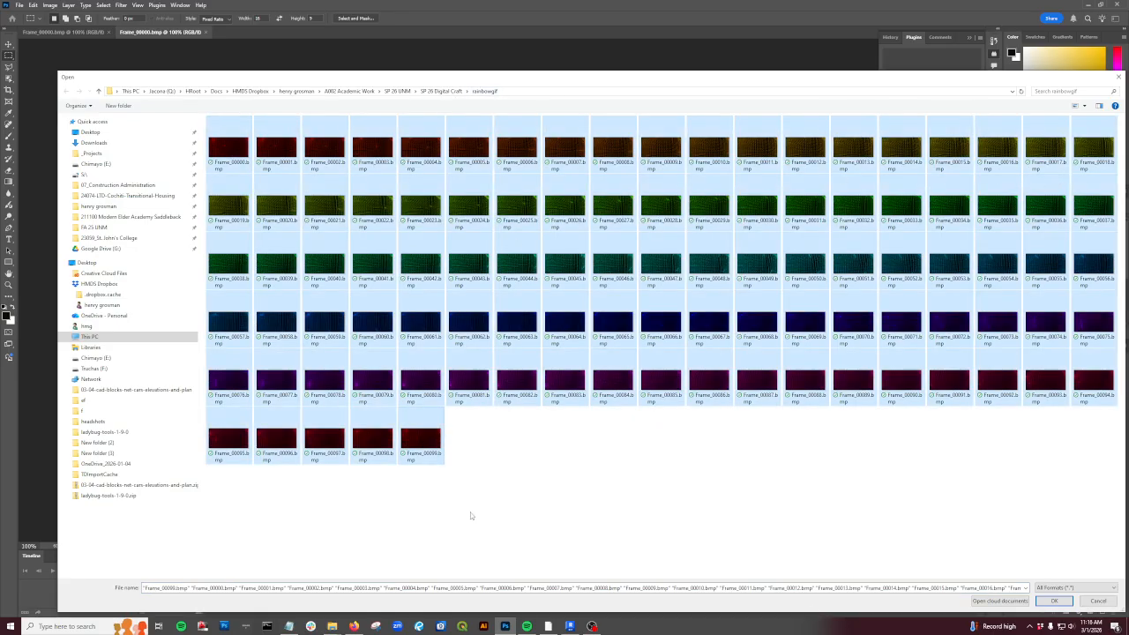
{"action": "left_click", "coordinate": [1054, 600]}
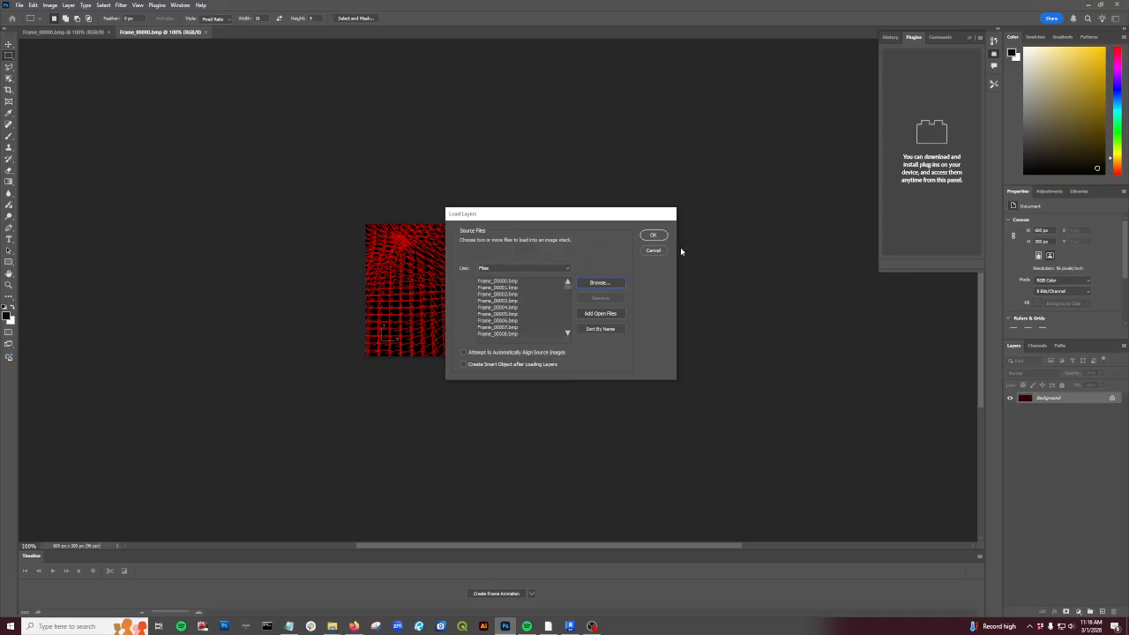
{"action": "left_click", "coordinate": [654, 236]}
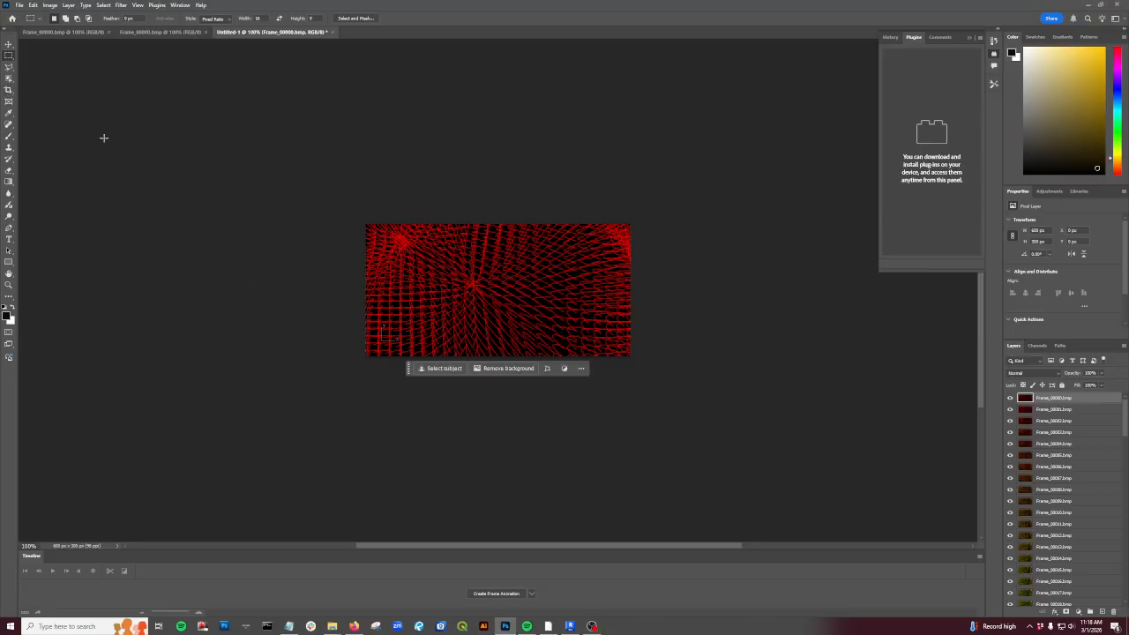
- Crop the left side off the stacked image, narrowing the canvas to about 520 px
{"action": "left_click", "coordinate": [9, 90]}
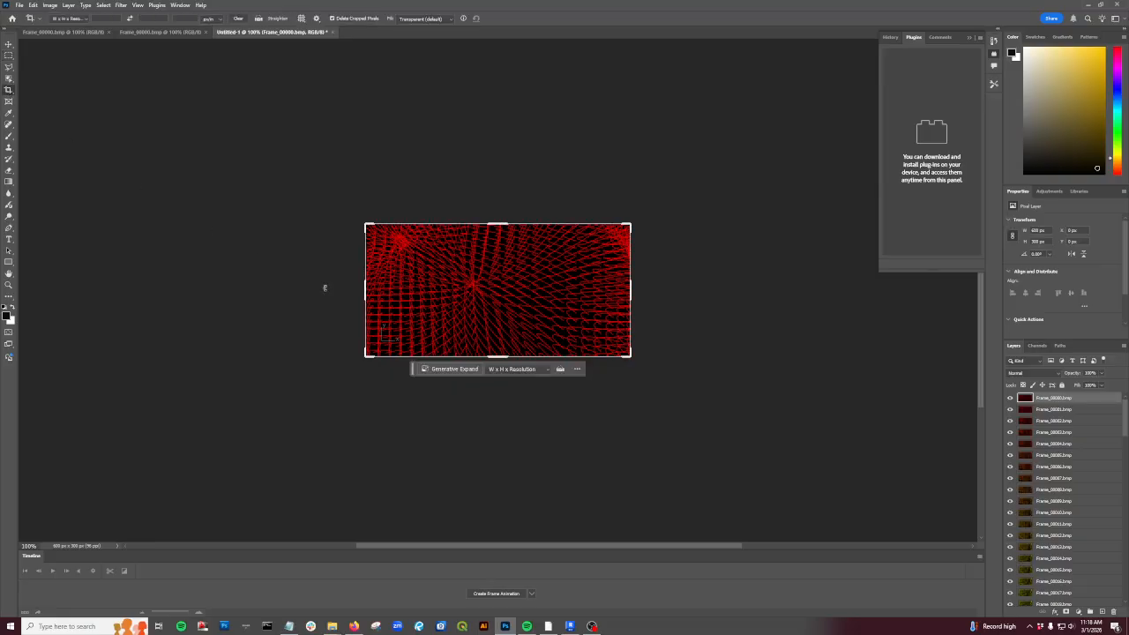
{"action": "left_click_drag", "start_coordinate": [366, 292], "coordinate": [383, 299]}
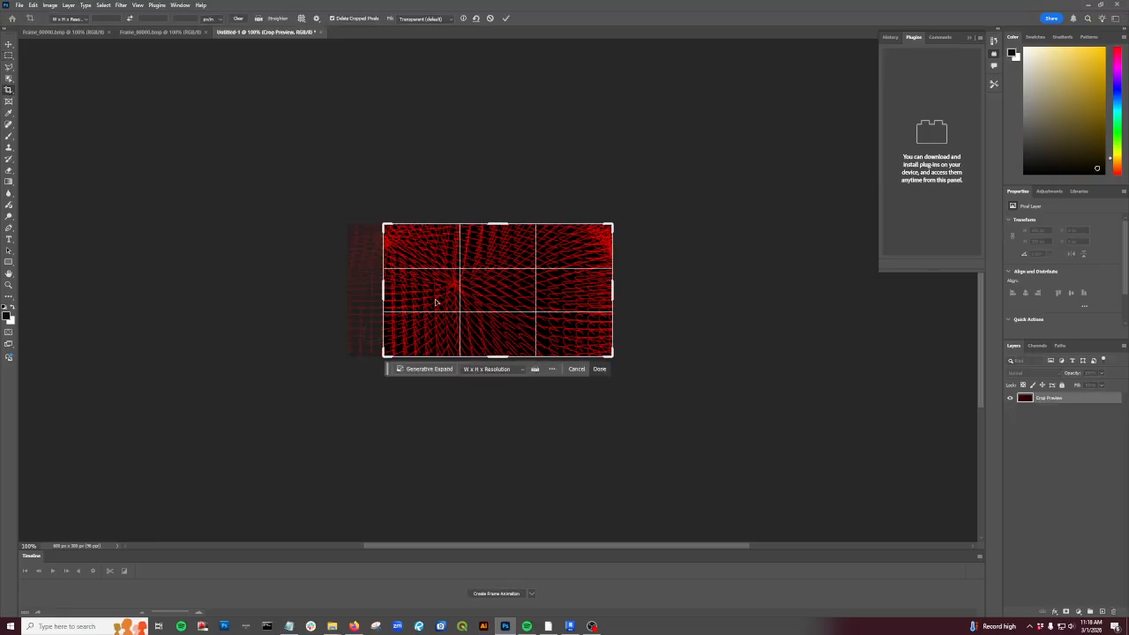
{"action": "key", "text": "Return"}
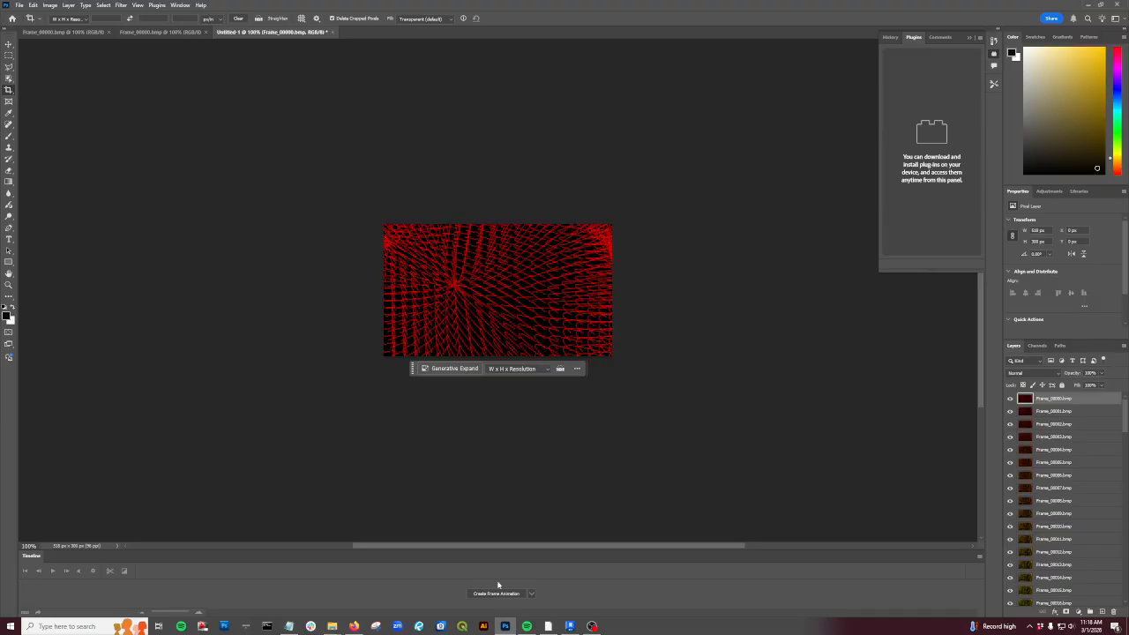
- Create a frame animation in the timeline for the stacked, cropped document
{"action": "left_click", "coordinate": [182, 6]}
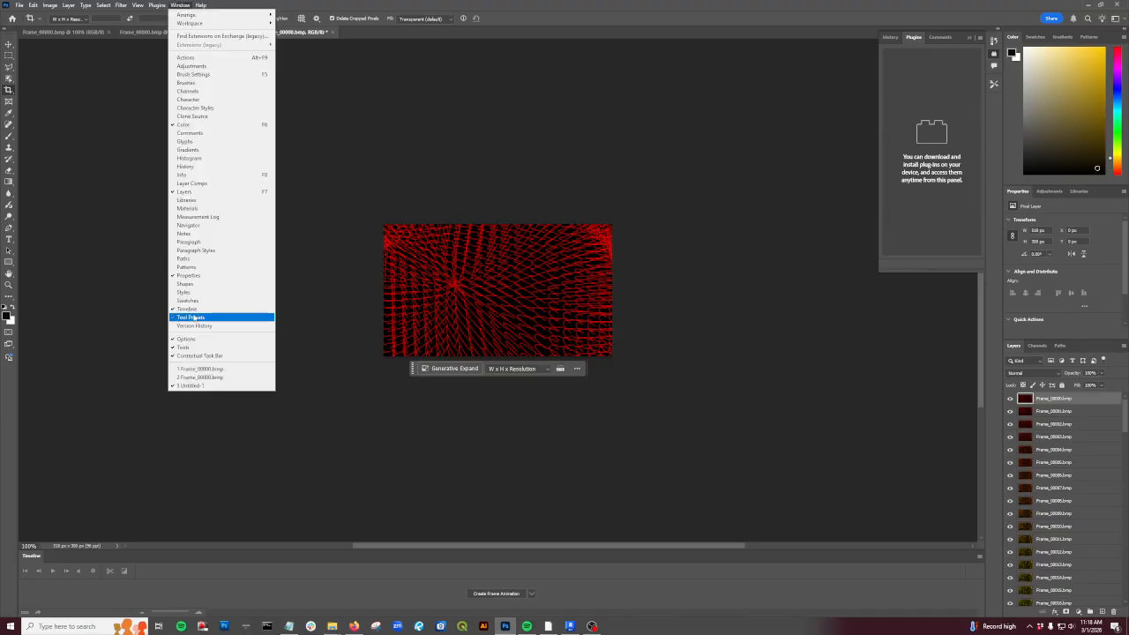
{"action": "left_click", "coordinate": [476, 509]}
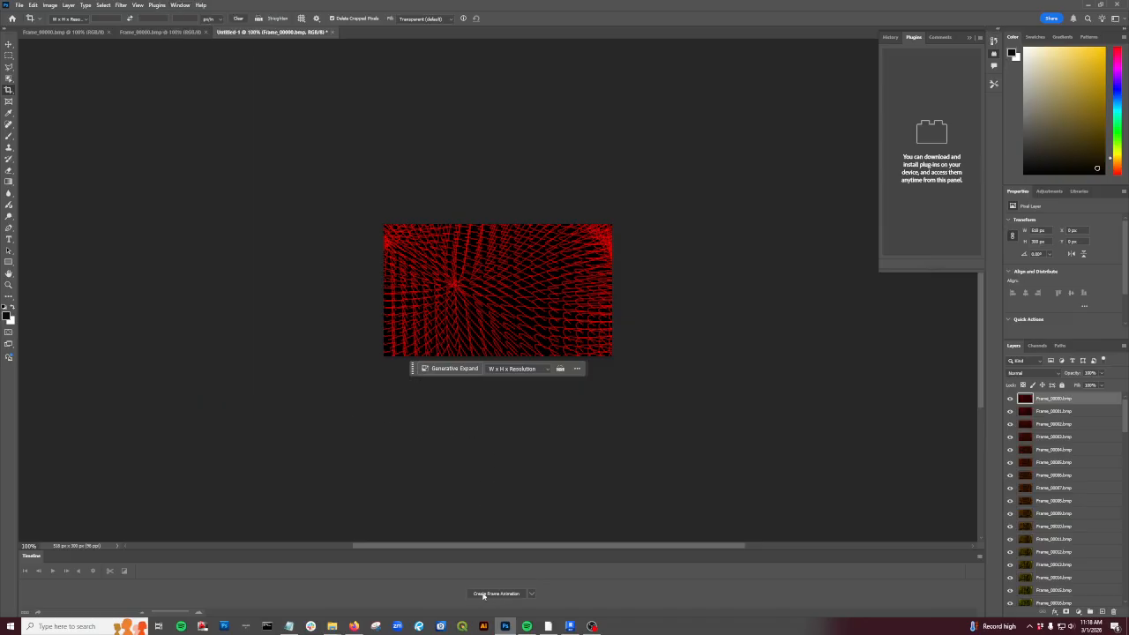
{"action": "left_click", "coordinate": [532, 593]}
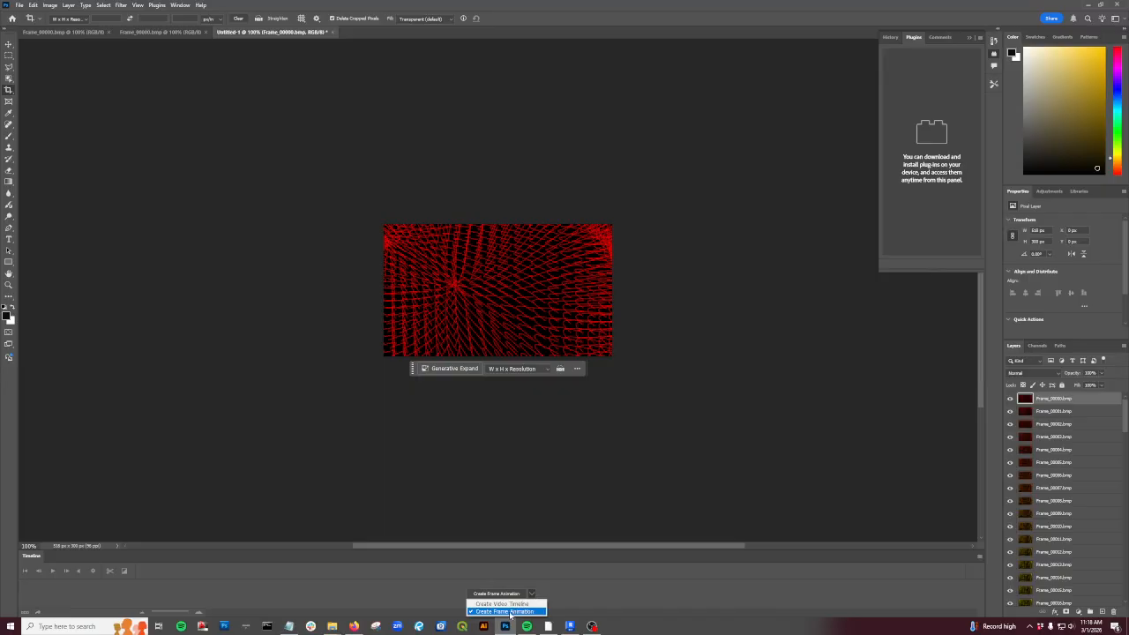
{"action": "left_click", "coordinate": [511, 611]}
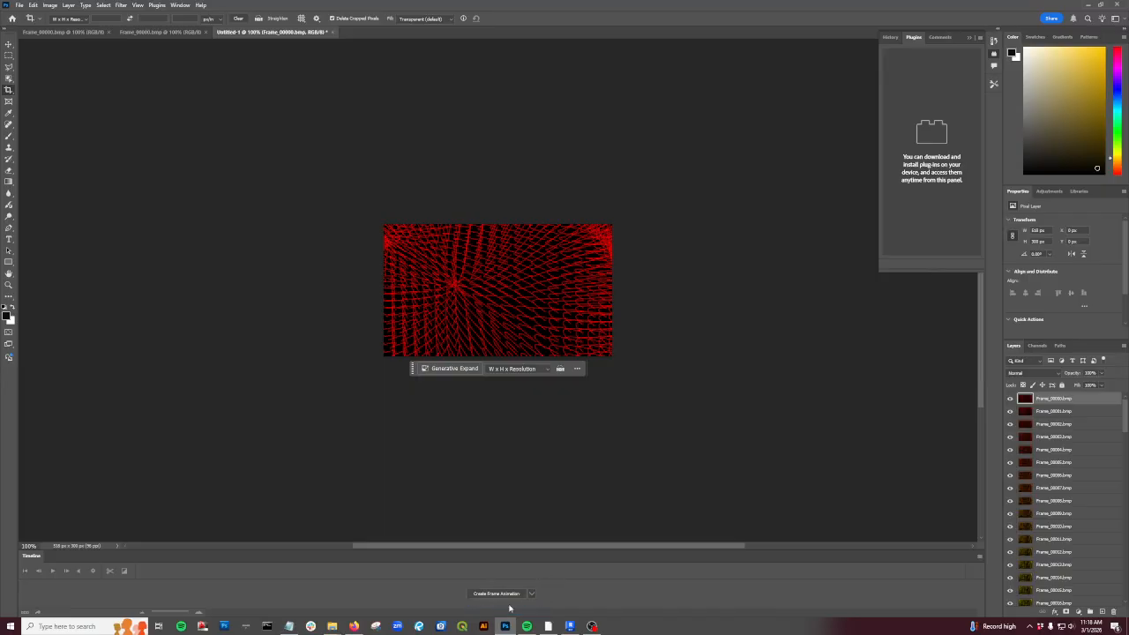
{"action": "left_click", "coordinate": [498, 594]}
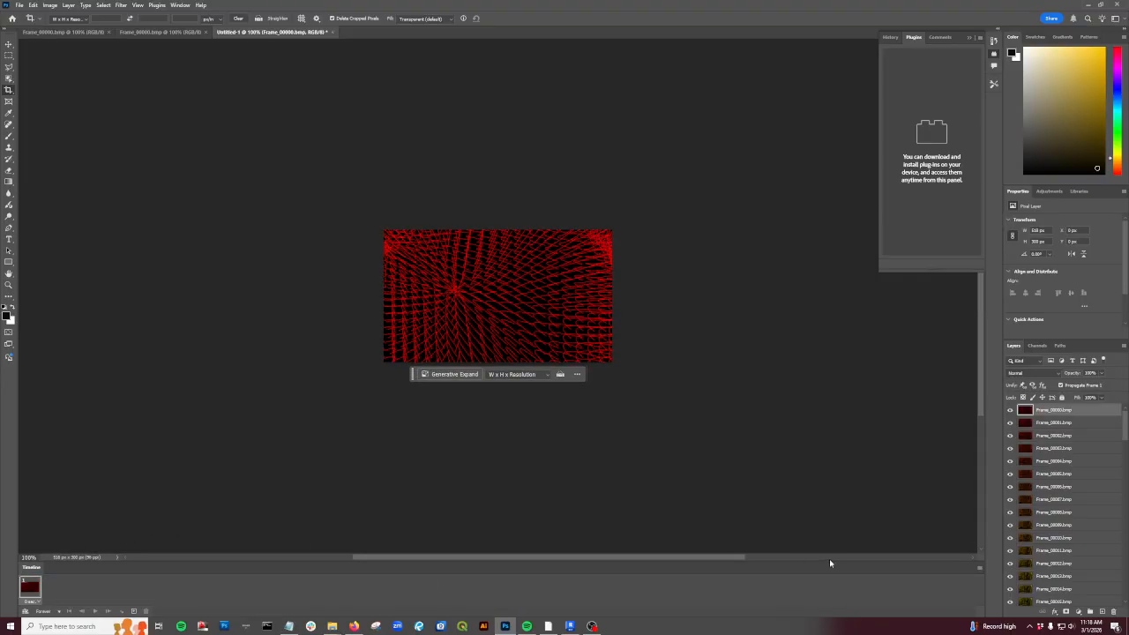
- Make animation frames from all the layers and keep the looping option at Forever
{"action": "left_click", "coordinate": [978, 569]}
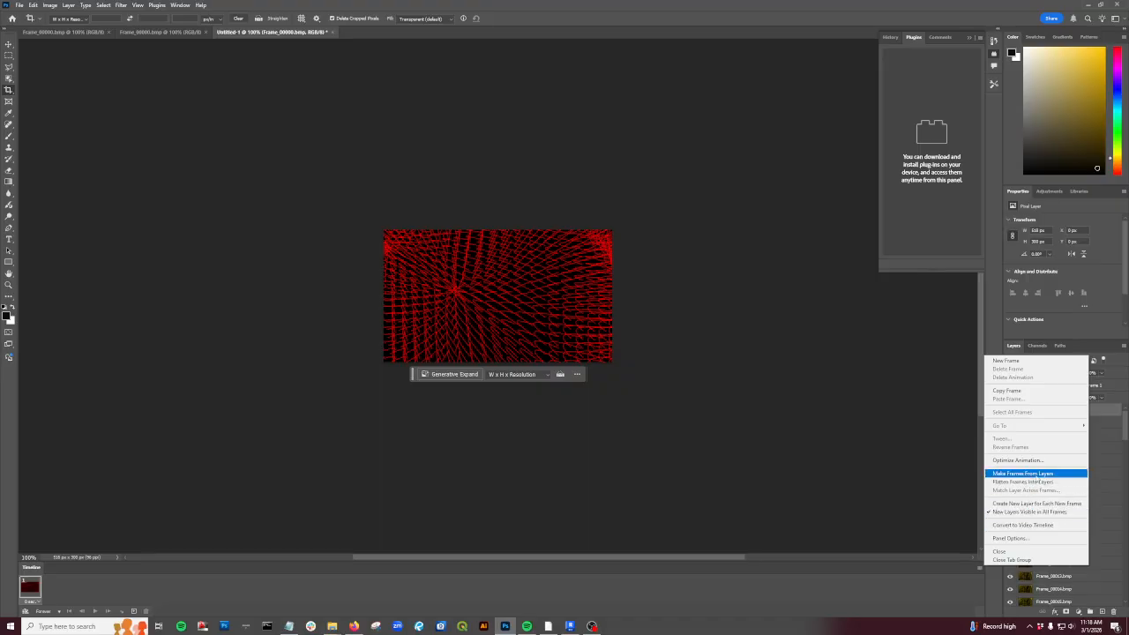
{"action": "left_click", "coordinate": [1023, 473]}
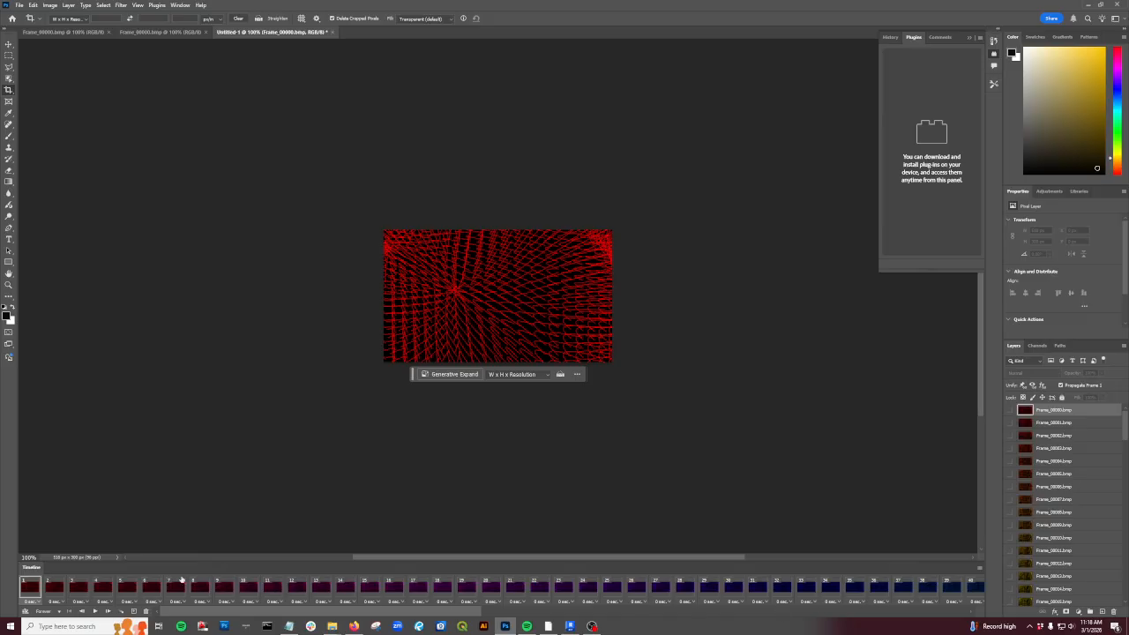
{"action": "left_click", "coordinate": [59, 612]}
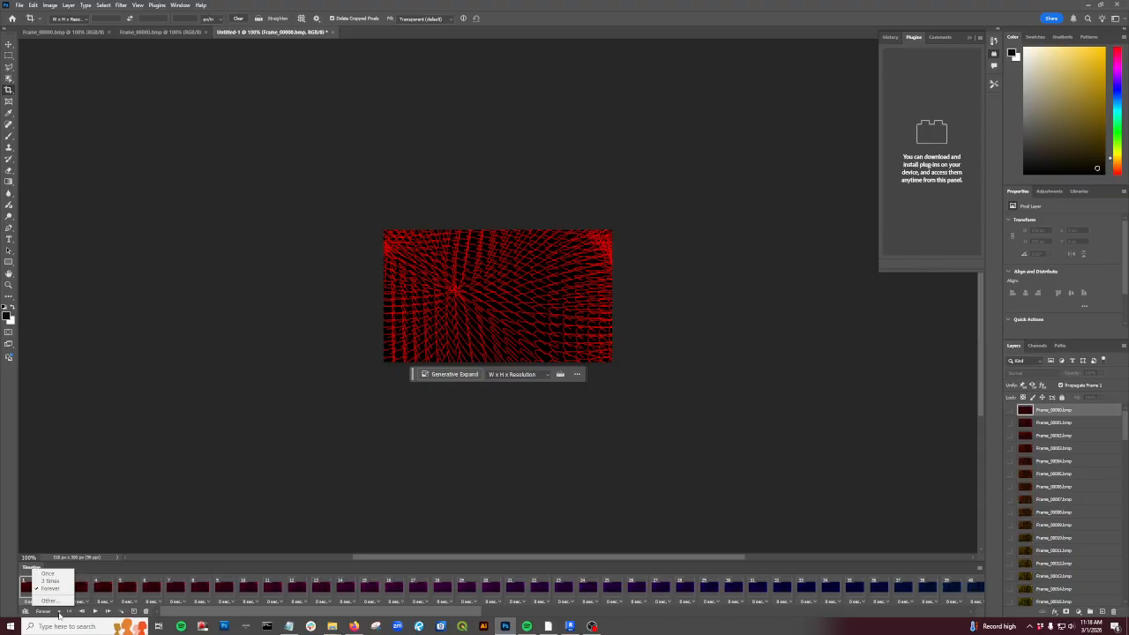
{"action": "left_click", "coordinate": [189, 495]}
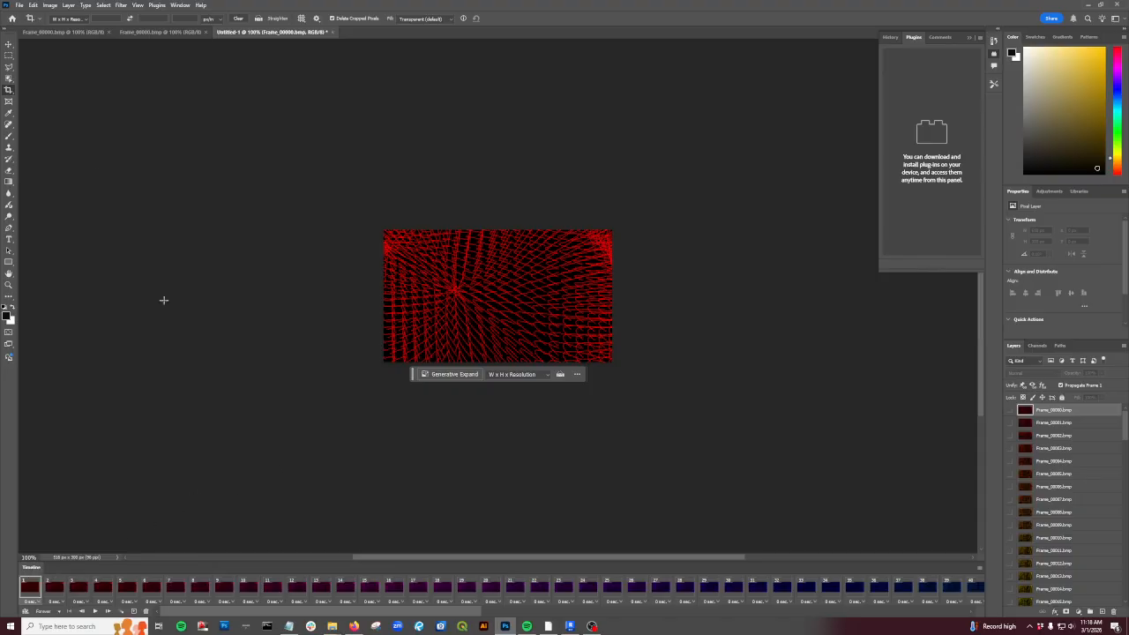
- Open the animation in Save for Web (Legacy) and start saving it in GIF format
{"action": "left_click", "coordinate": [18, 4]}
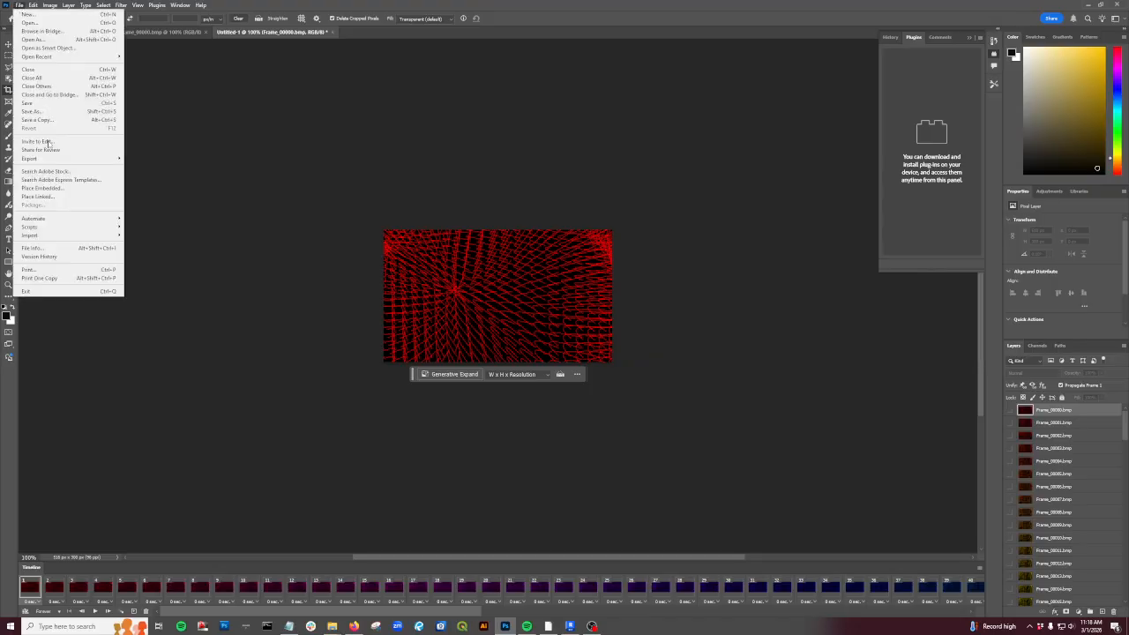
{"action": "mouse_move", "coordinate": [67, 159]}
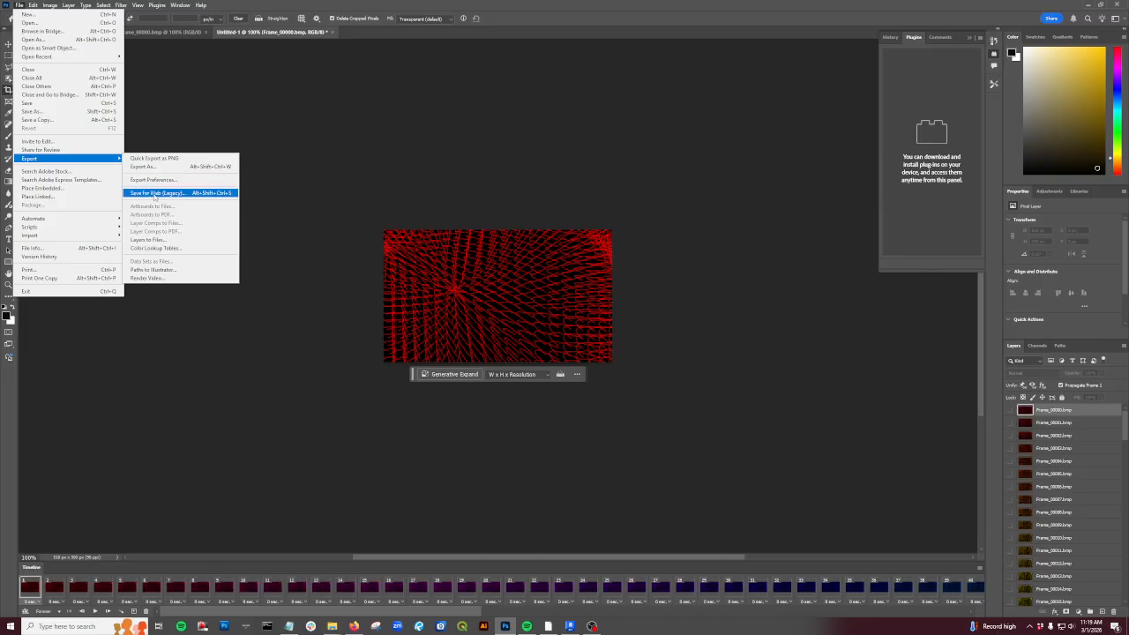
{"action": "left_click", "coordinate": [154, 194]}
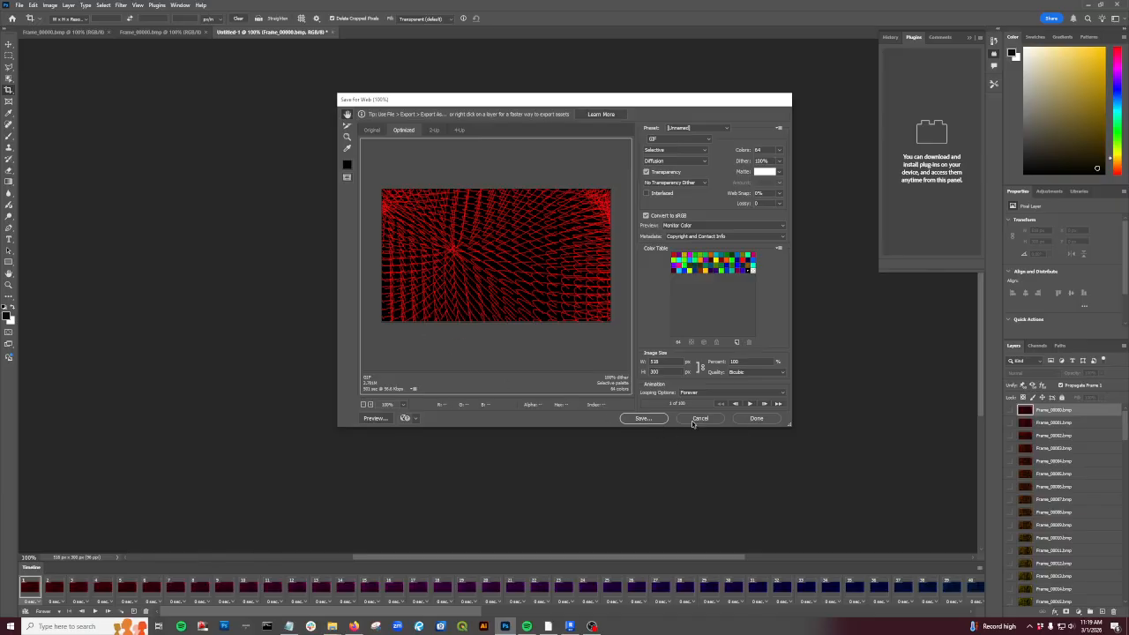
{"action": "left_click", "coordinate": [641, 418]}
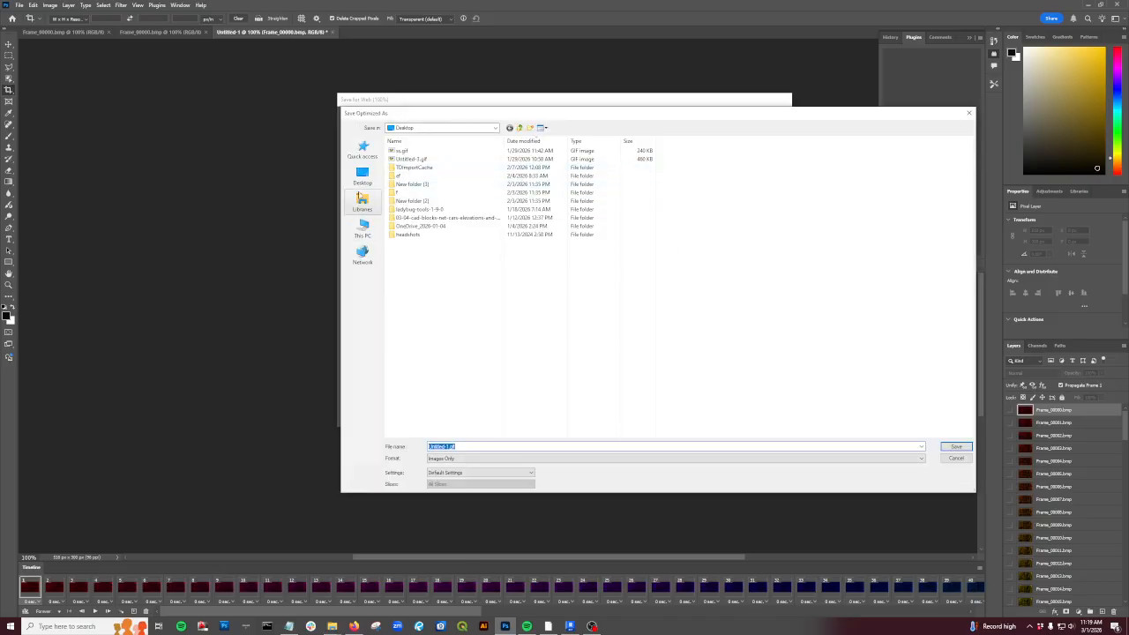
- Save the GIF as rainbowstalks in the Dropbox folder A002 Academic Work > SP 26 UNM > SP 26 Digital Craft
{"action": "left_click", "coordinate": [471, 129]}
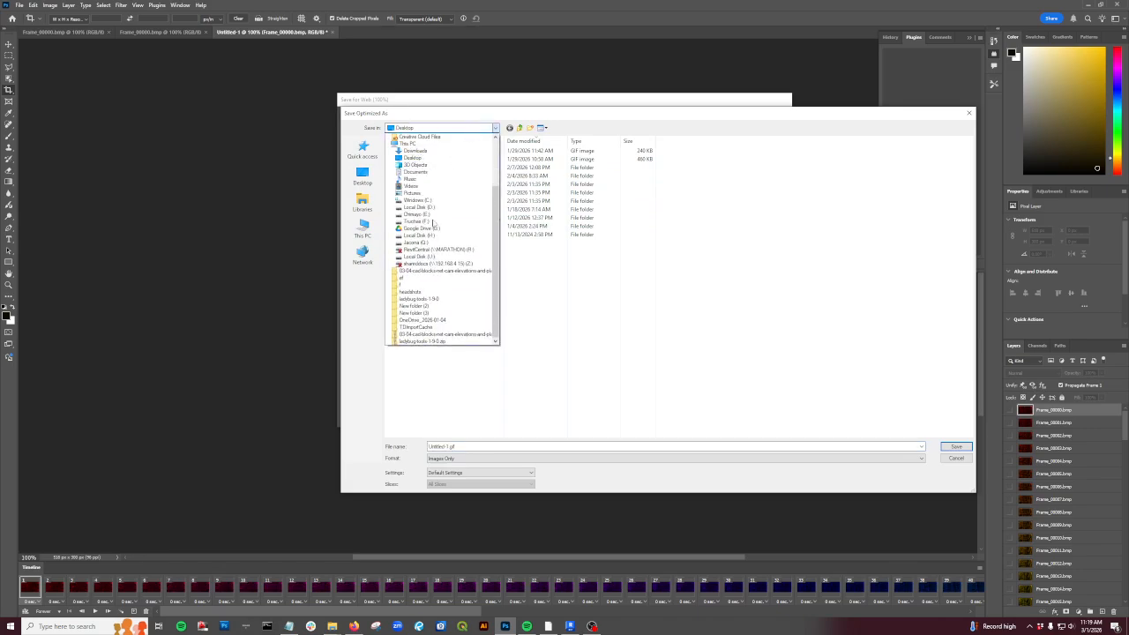
{"action": "scroll", "coordinate": [432, 230], "scroll_direction": "up", "scroll_amount": 1}
{"action": "scroll", "coordinate": [433, 229], "scroll_direction": "up", "scroll_amount": 2}
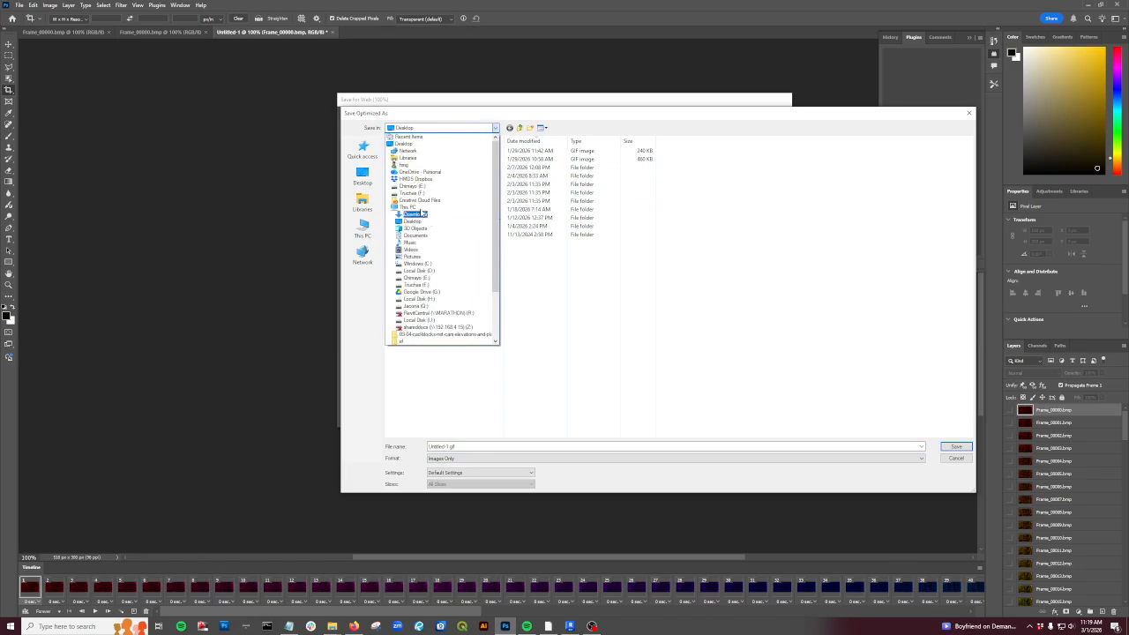
{"action": "left_click", "coordinate": [419, 182]}
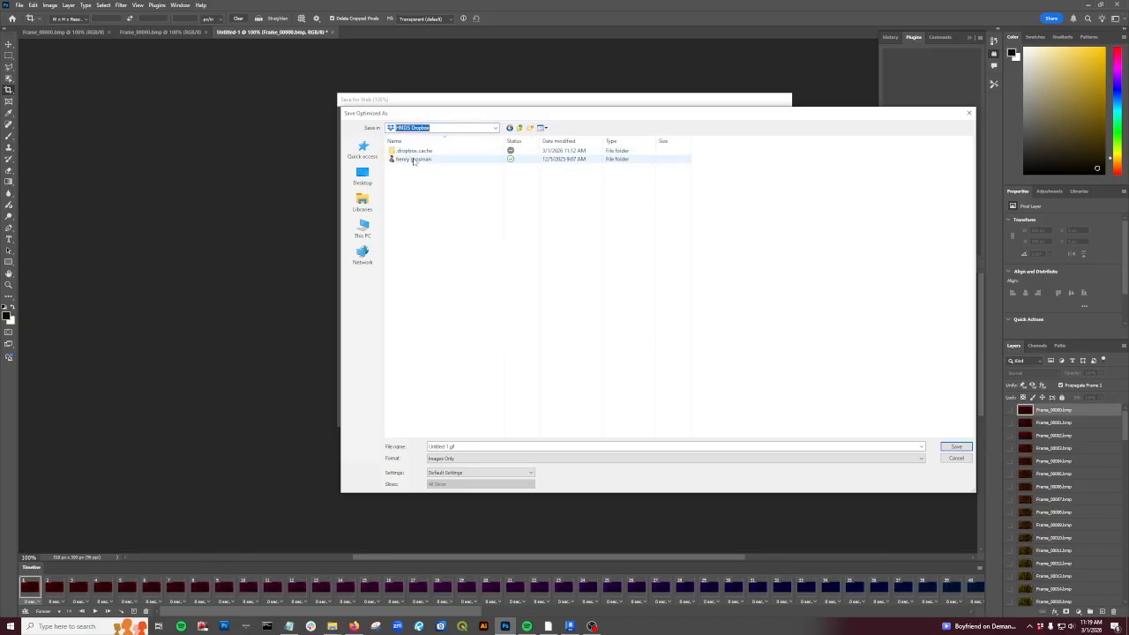
{"action": "double_click", "coordinate": [415, 159]}
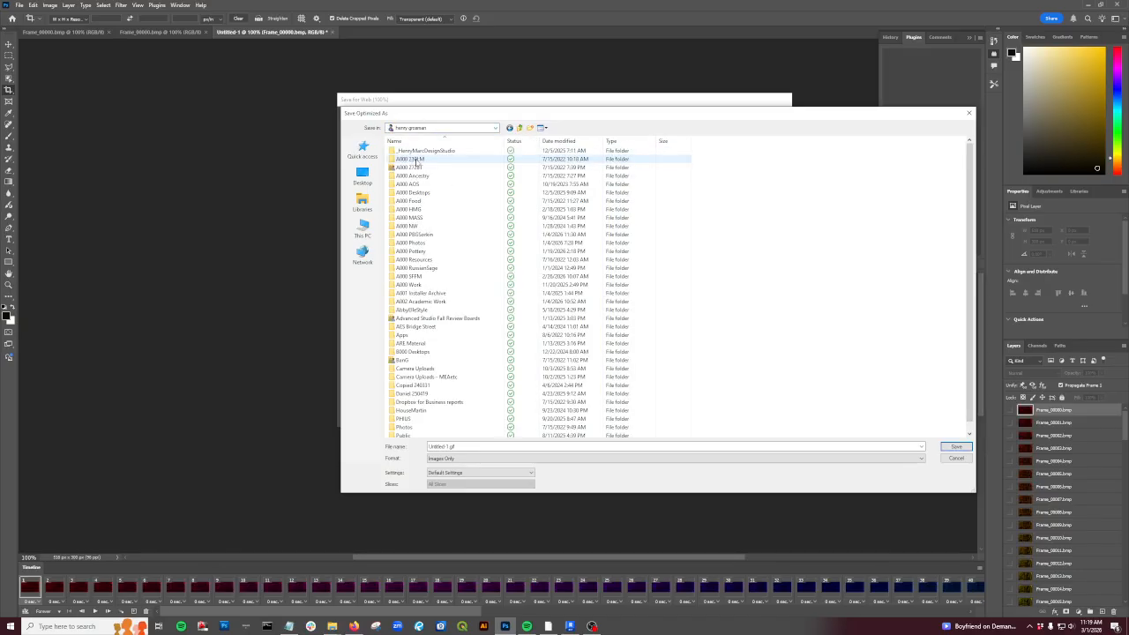
{"action": "double_click", "coordinate": [421, 301]}
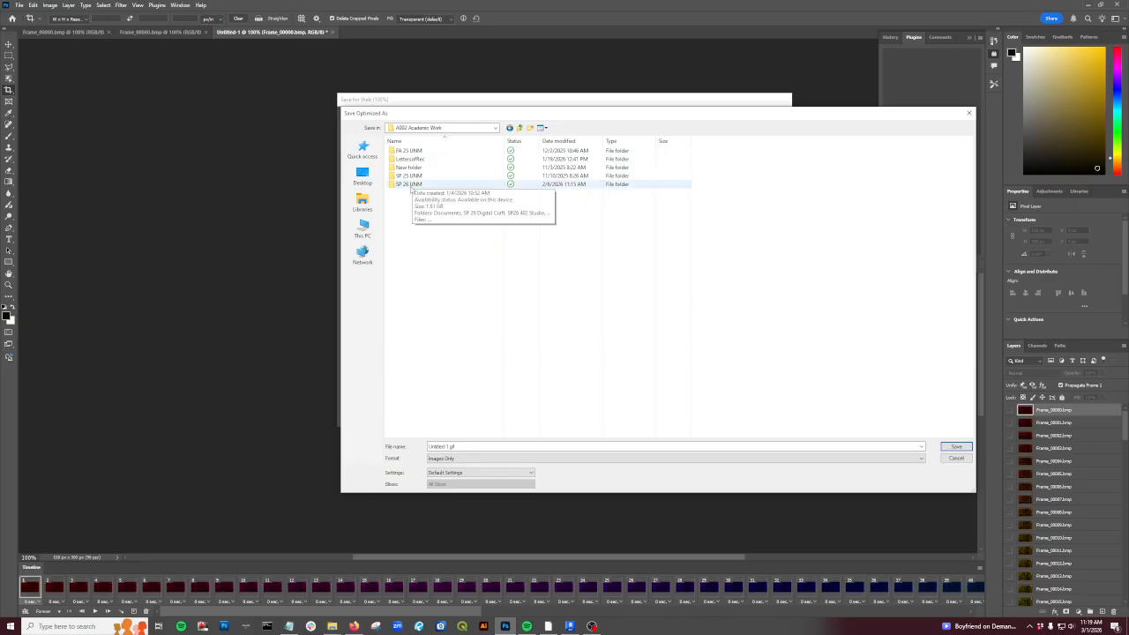
{"action": "double_click", "coordinate": [410, 184]}
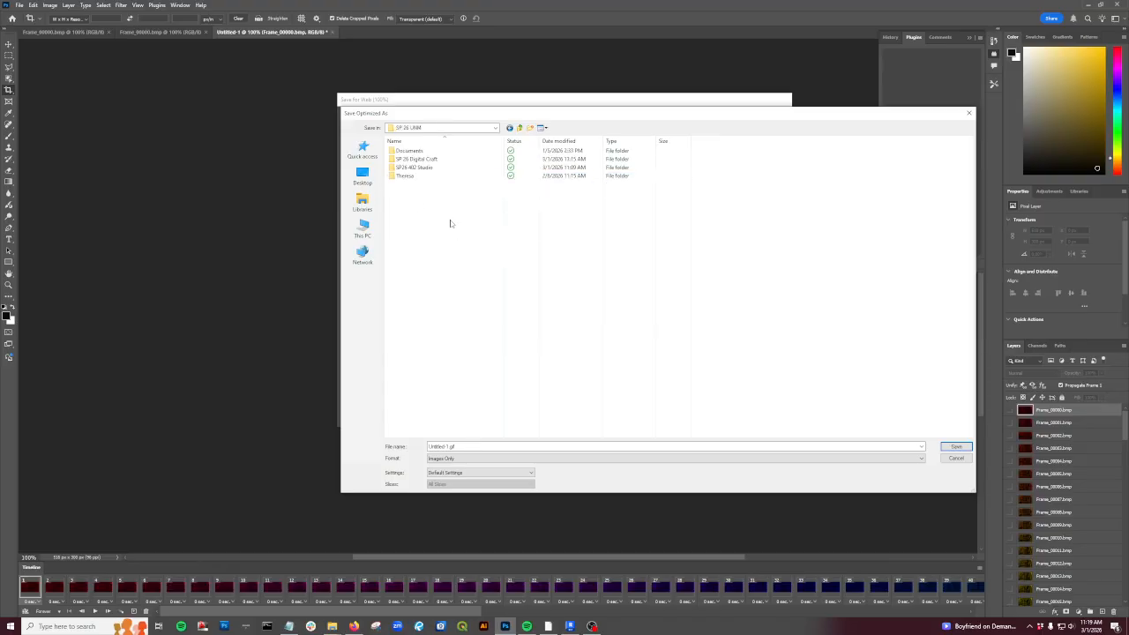
{"action": "double_click", "coordinate": [414, 159]}
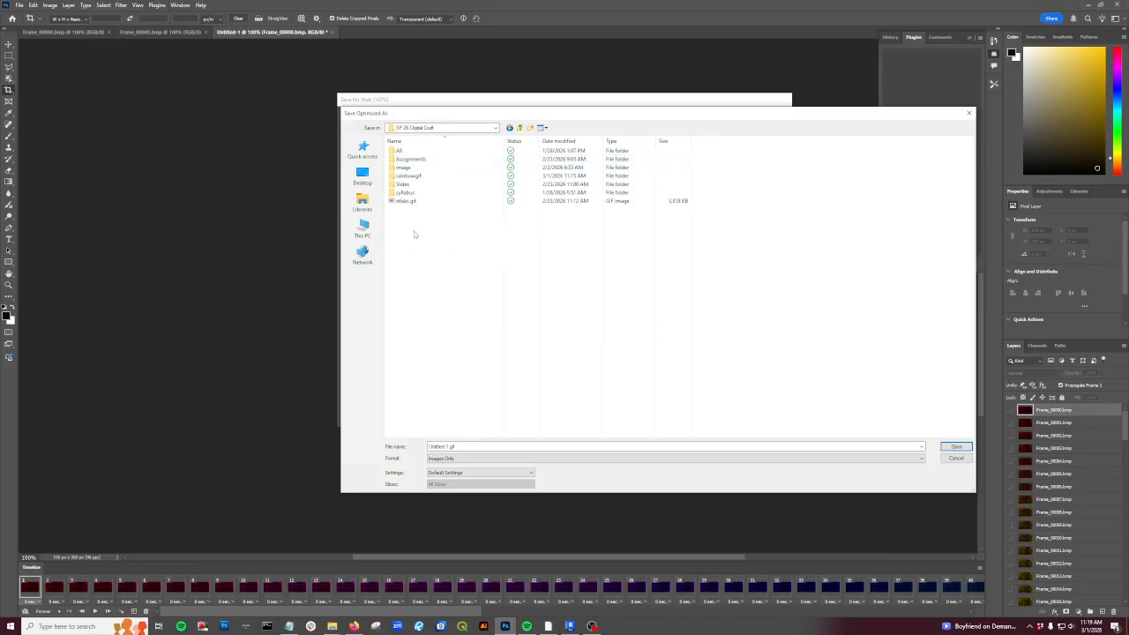
{"action": "left_click", "coordinate": [472, 446]}
{"action": "type", "text": "r"}
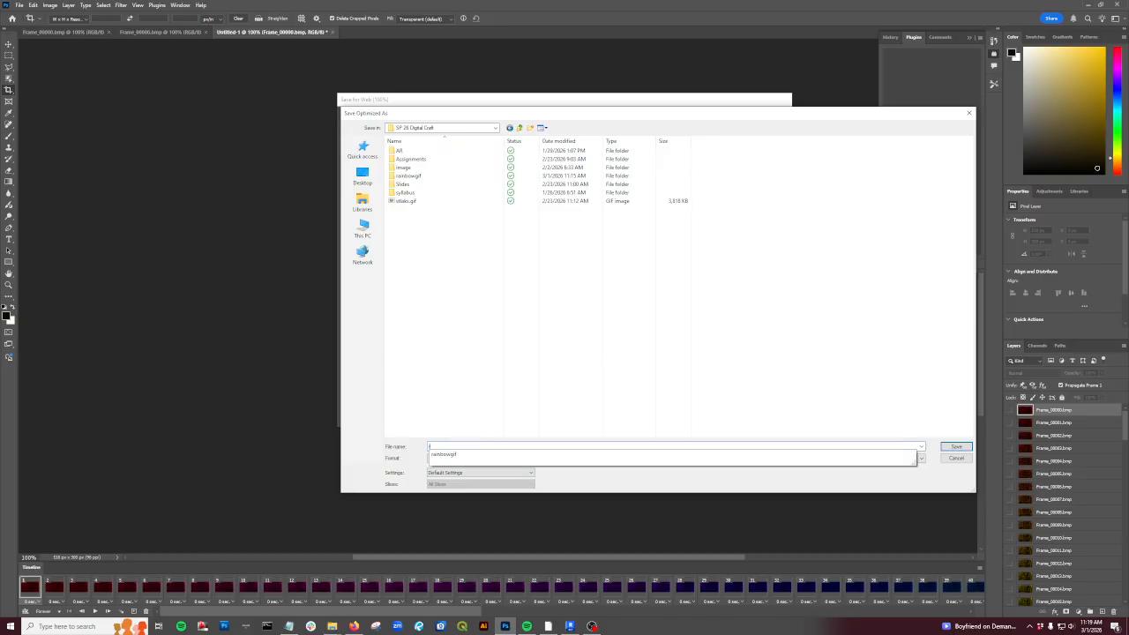
{"action": "type", "text": "ainbowstalks."}
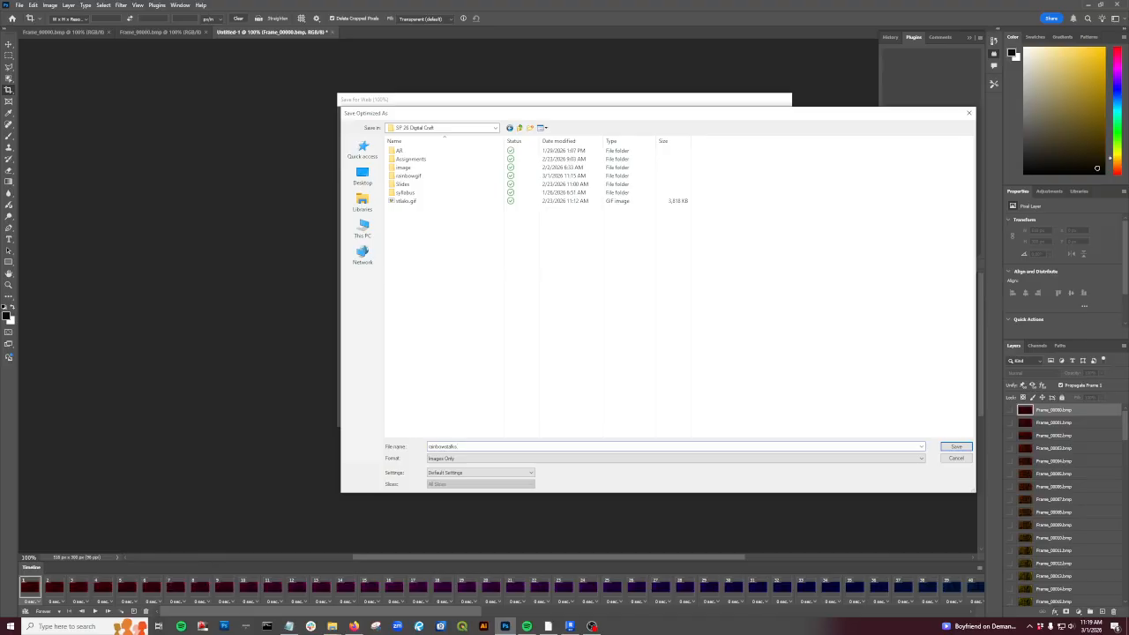
{"action": "key", "text": "Return"}
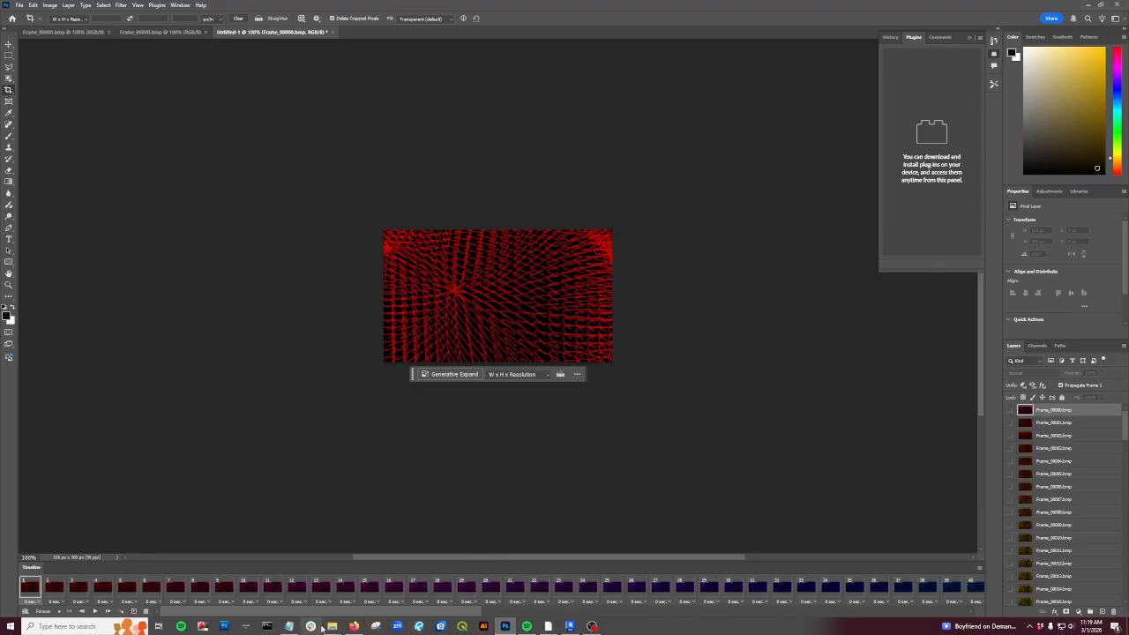
- Switch to File Explorer and locate rainbowstalks.gif in the Dropbox SP 26 Digital Craft folder
{"action": "mouse_move", "coordinate": [333, 627]}
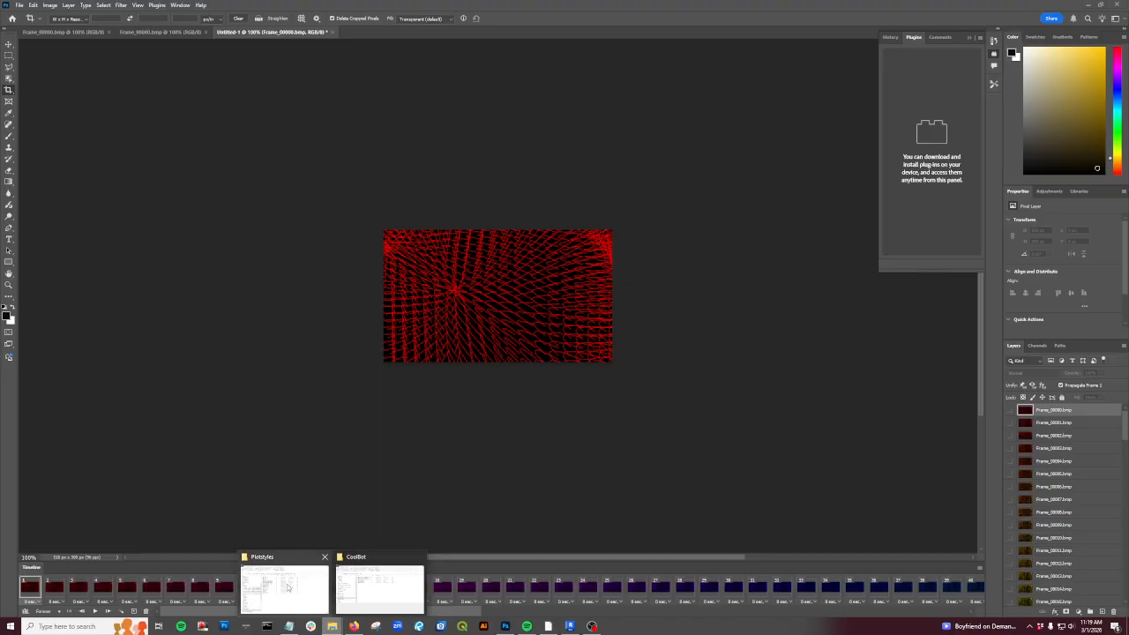
{"action": "left_click", "coordinate": [287, 586]}
{"action": "left_click", "coordinate": [454, 225]}
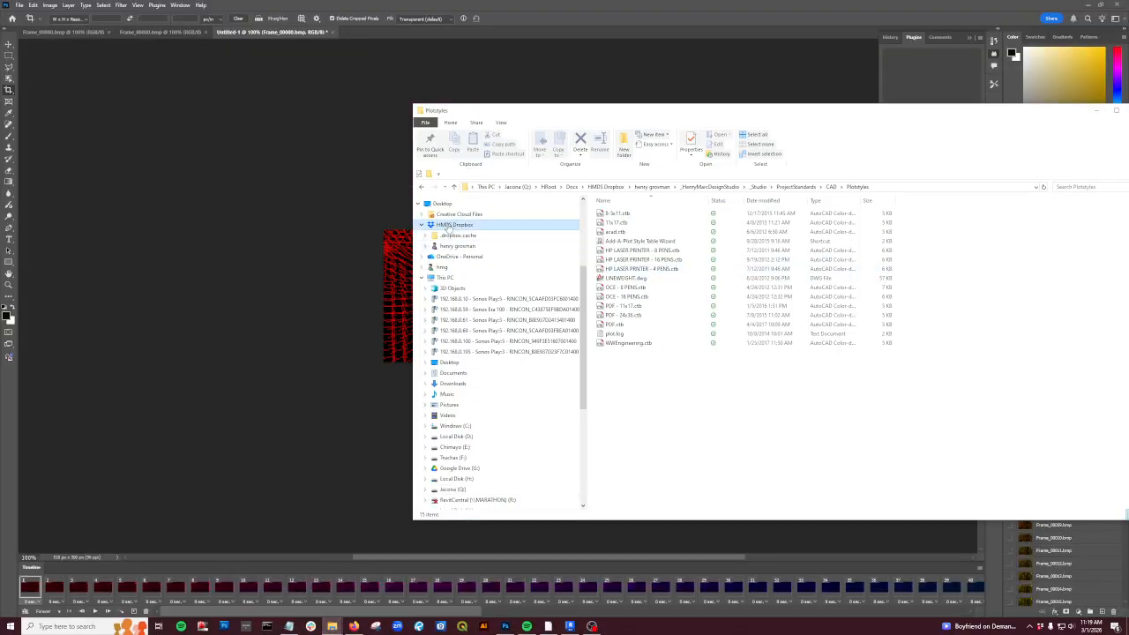
{"action": "double_click", "coordinate": [628, 223]}
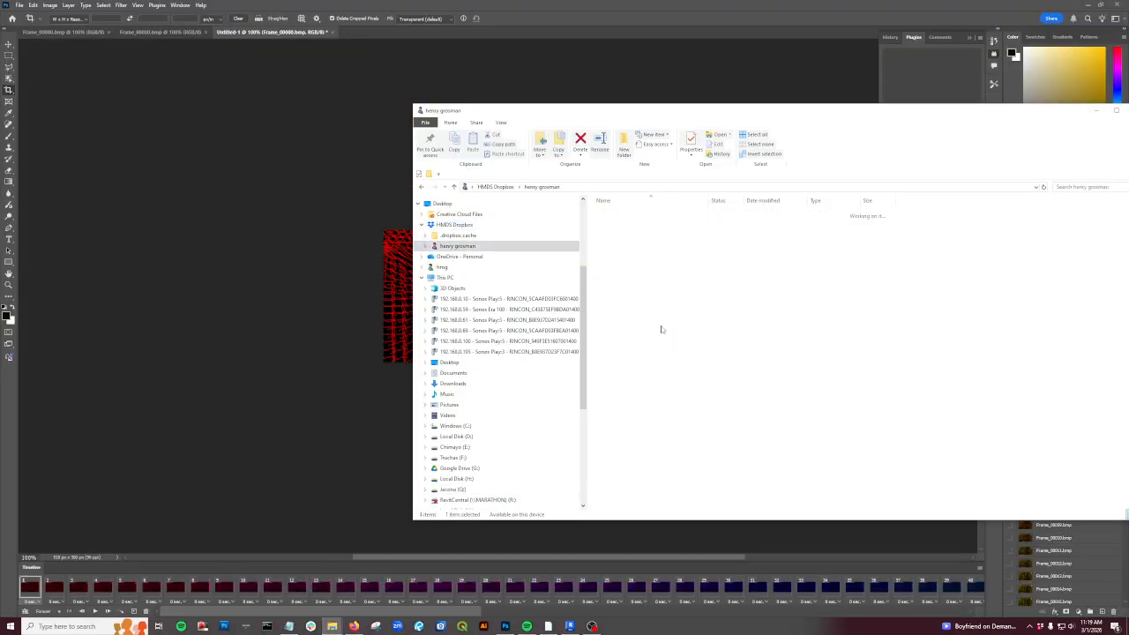
{"action": "double_click", "coordinate": [645, 381]}
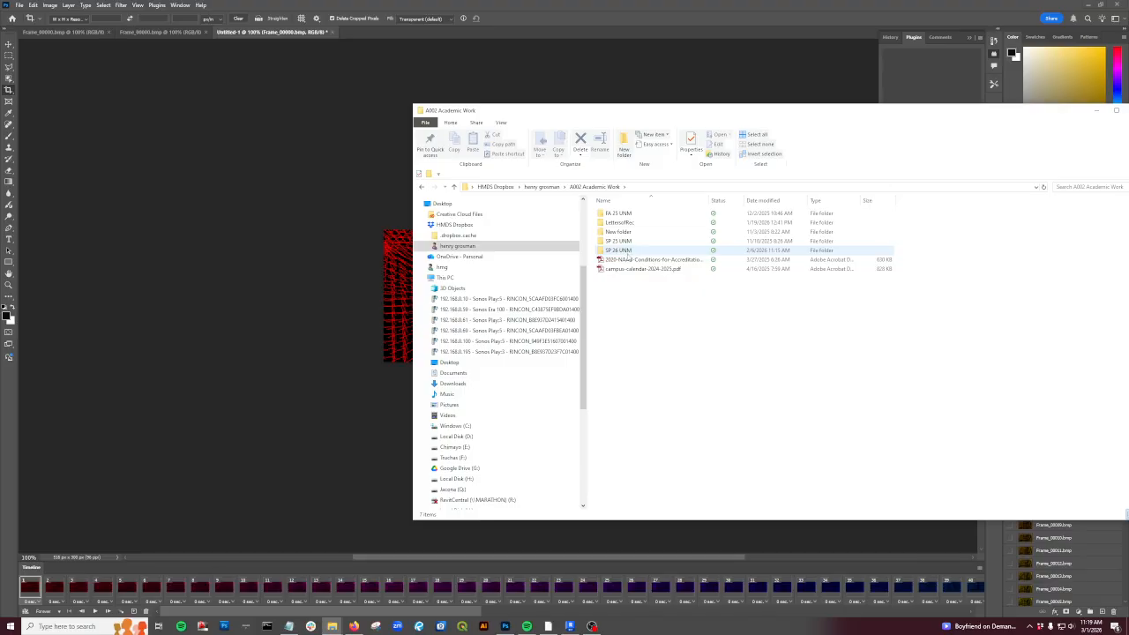
{"action": "double_click", "coordinate": [627, 253]}
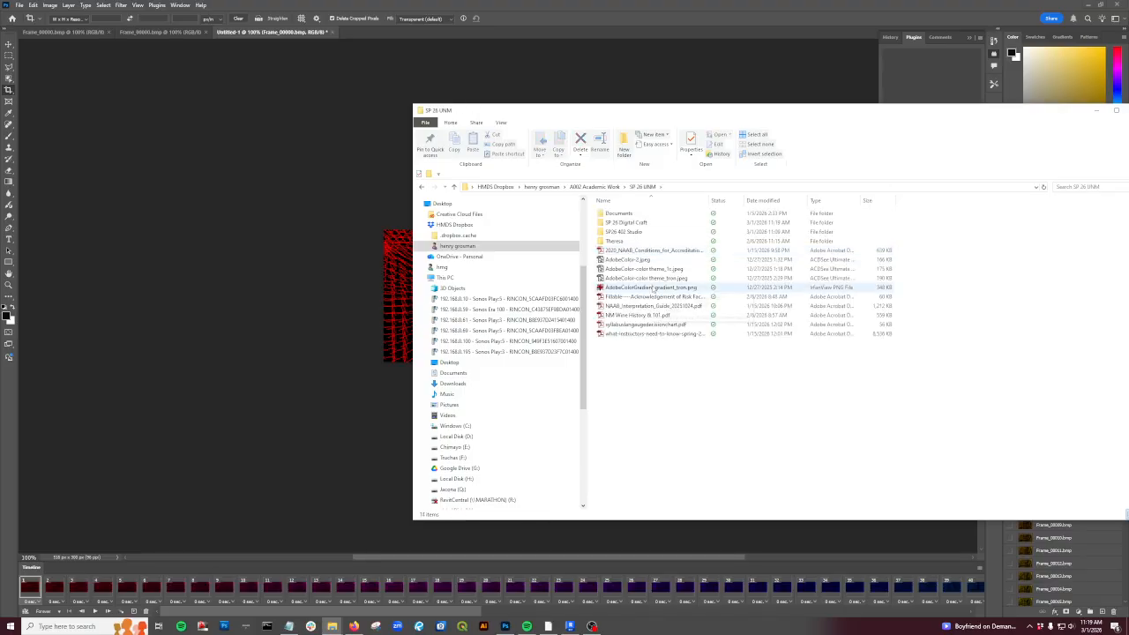
{"action": "double_click", "coordinate": [628, 222]}
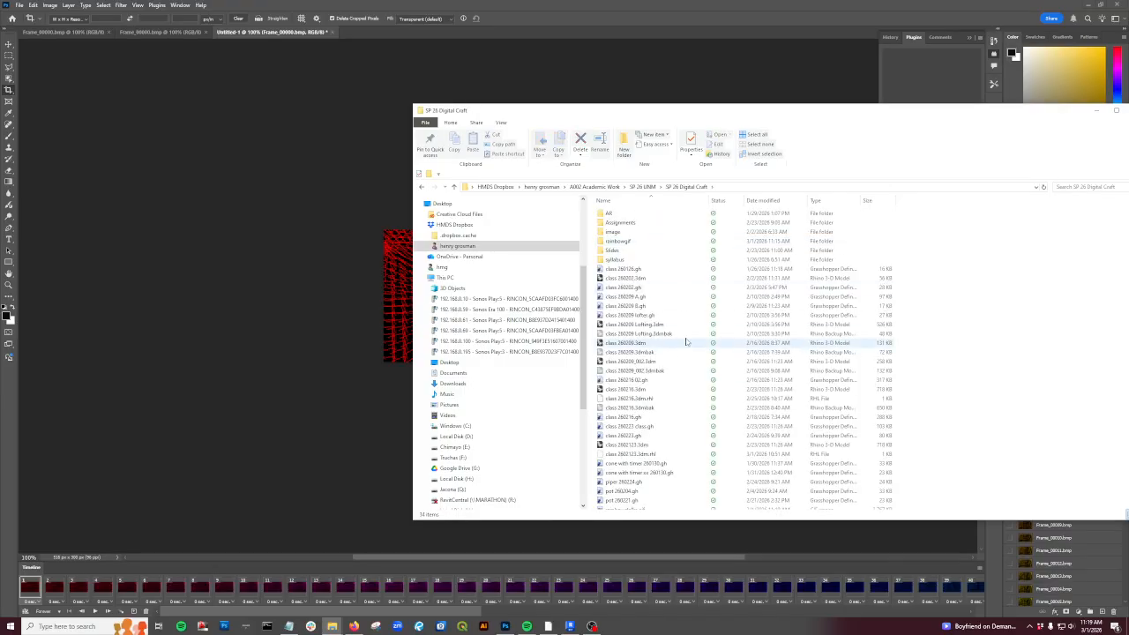
{"action": "scroll", "coordinate": [679, 353], "scroll_direction": "down", "scroll_amount": 1}
{"action": "left_click", "coordinate": [626, 495]}
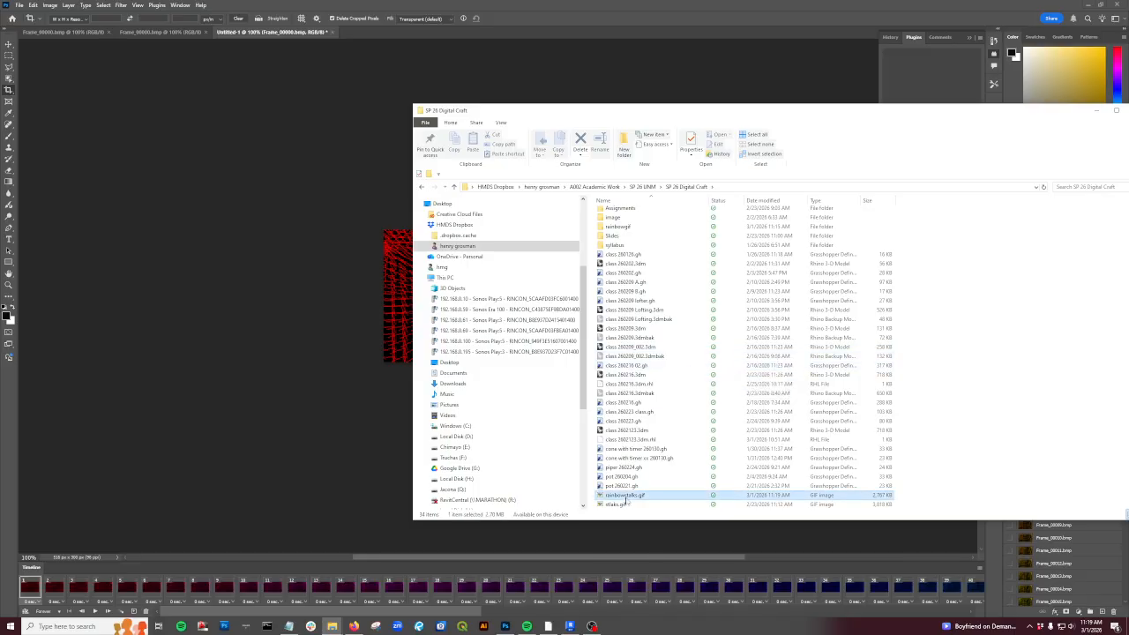
- Try to open rainbowstalks.gif in its default program, and close the browser window that launches
{"action": "double_click", "coordinate": [626, 496]}
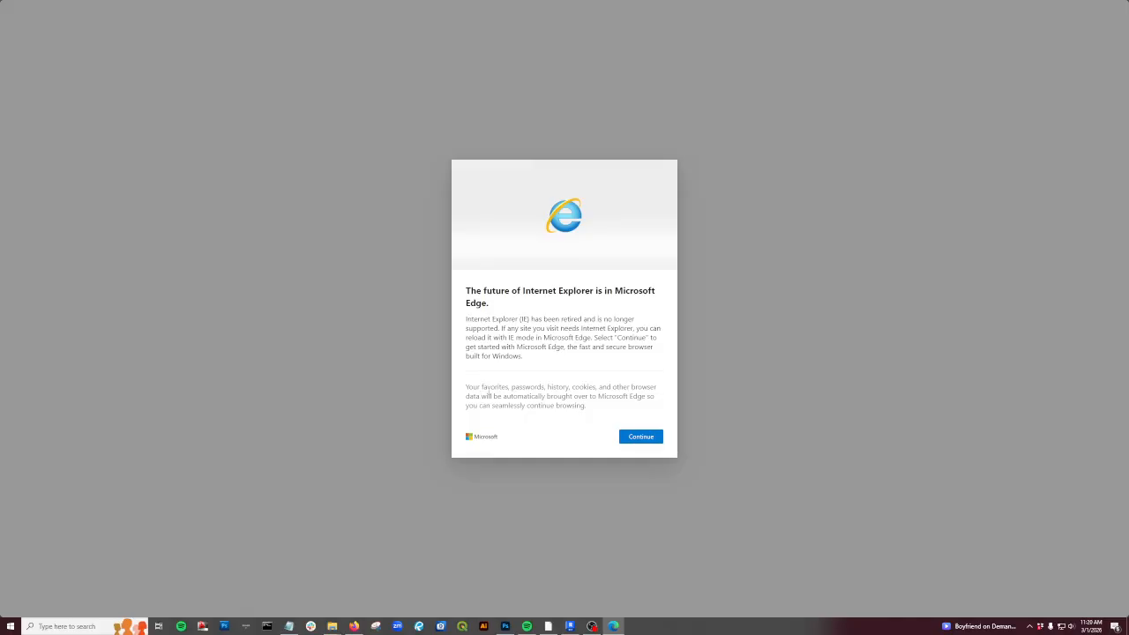
{"action": "left_click", "coordinate": [635, 436]}
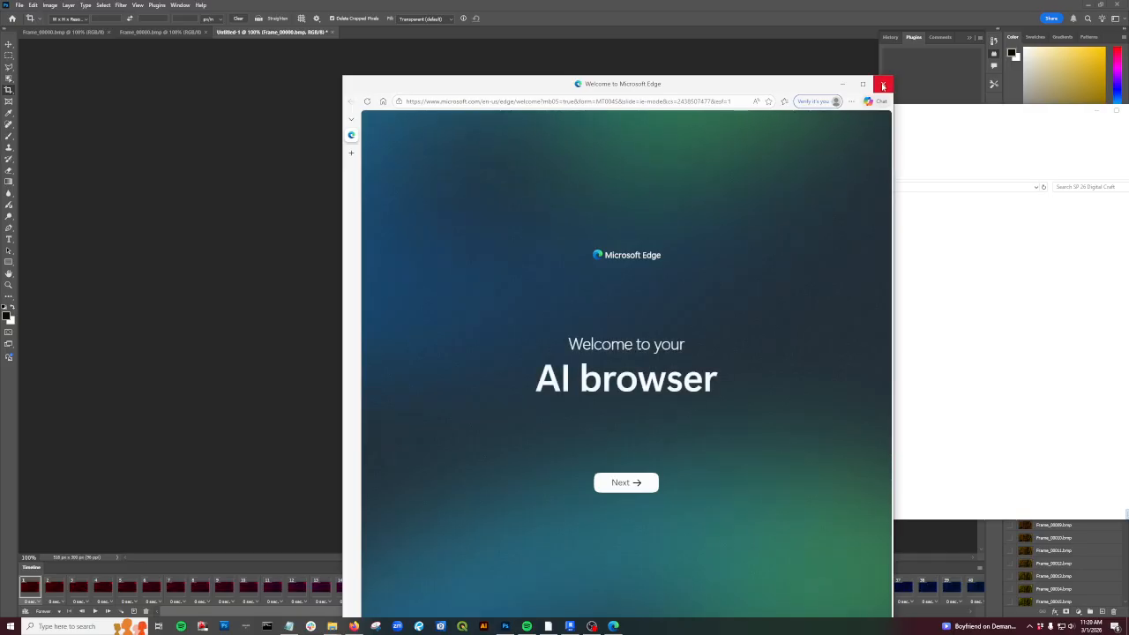
{"action": "left_click", "coordinate": [882, 85]}
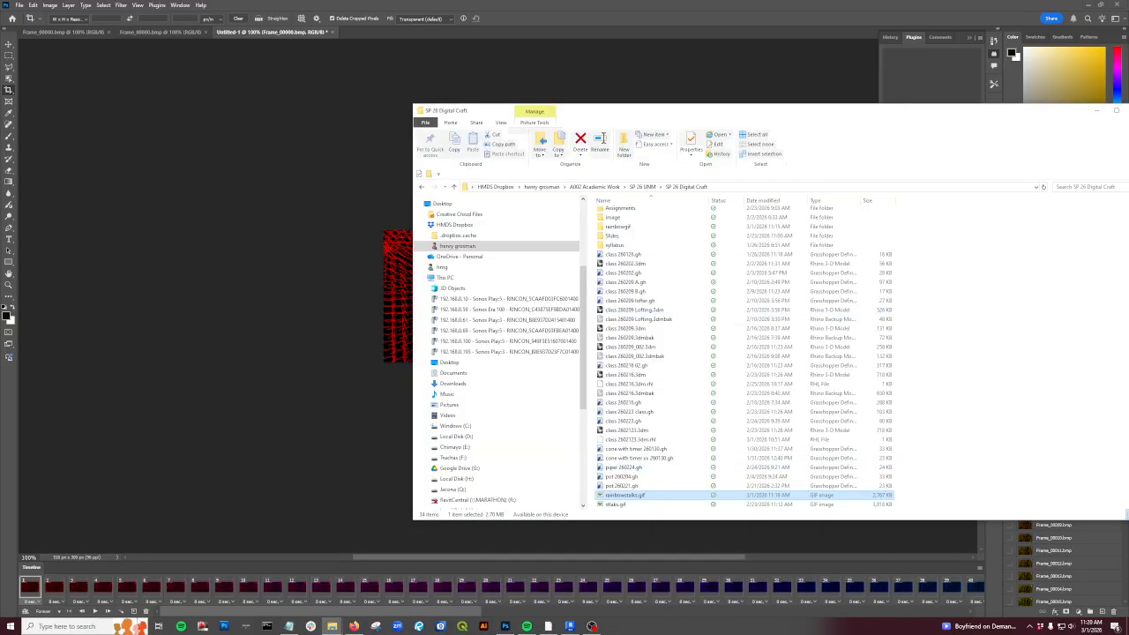
- Open rainbowstalks.gif with an alternative program from the Open with choices to preview the animation
{"action": "right_click", "coordinate": [617, 496]}
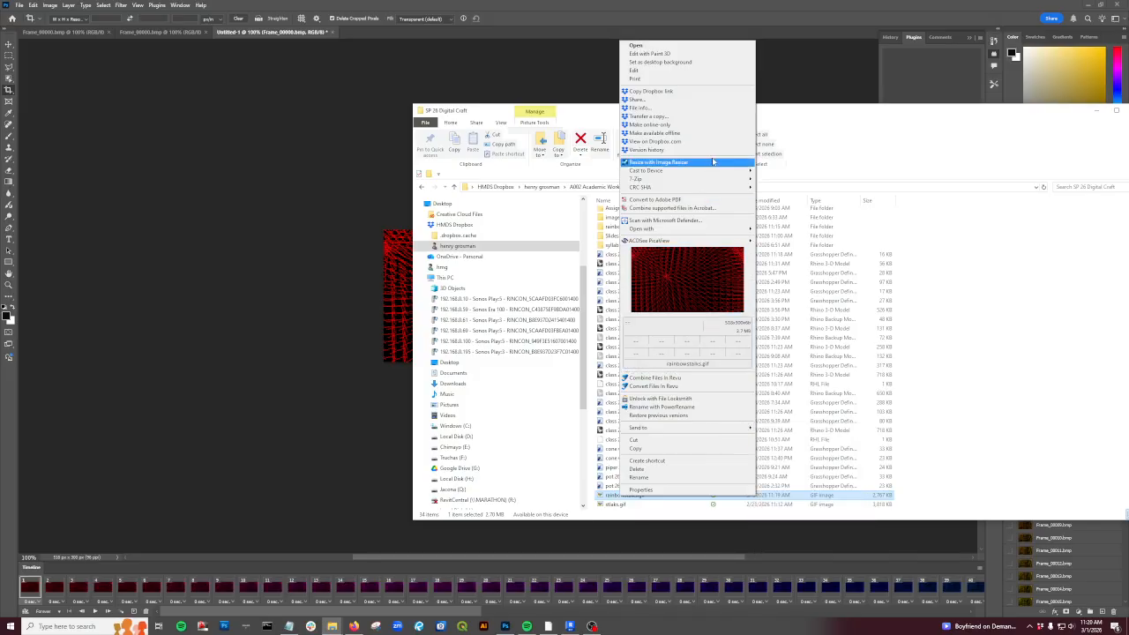
{"action": "mouse_move", "coordinate": [725, 428]}
{"action": "mouse_move", "coordinate": [706, 228]}
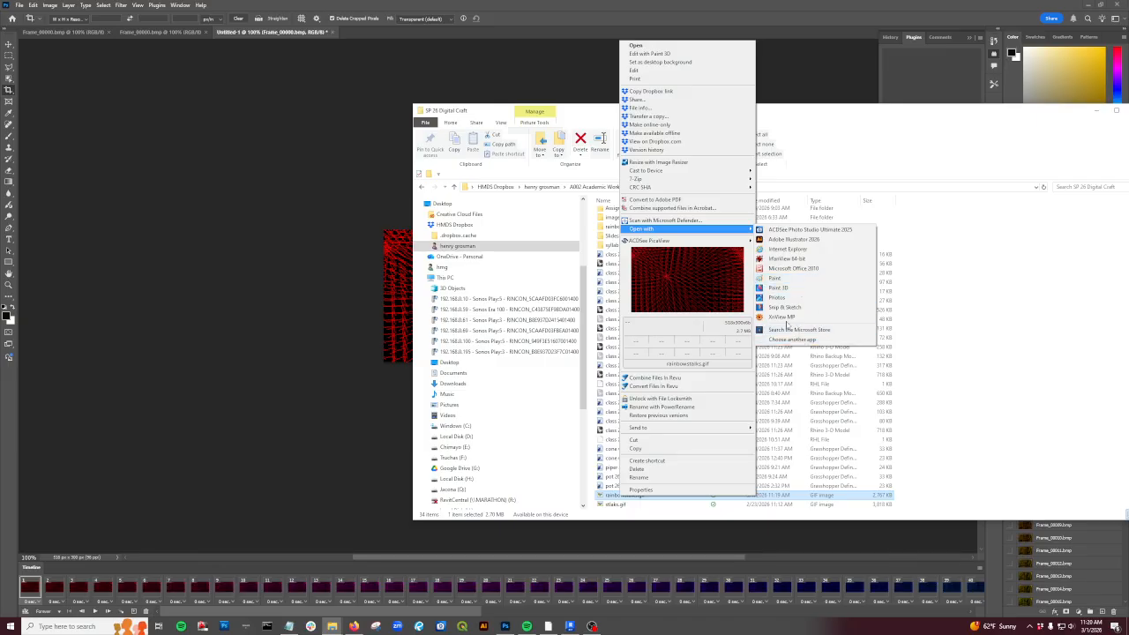
{"action": "left_click", "coordinate": [782, 307]}
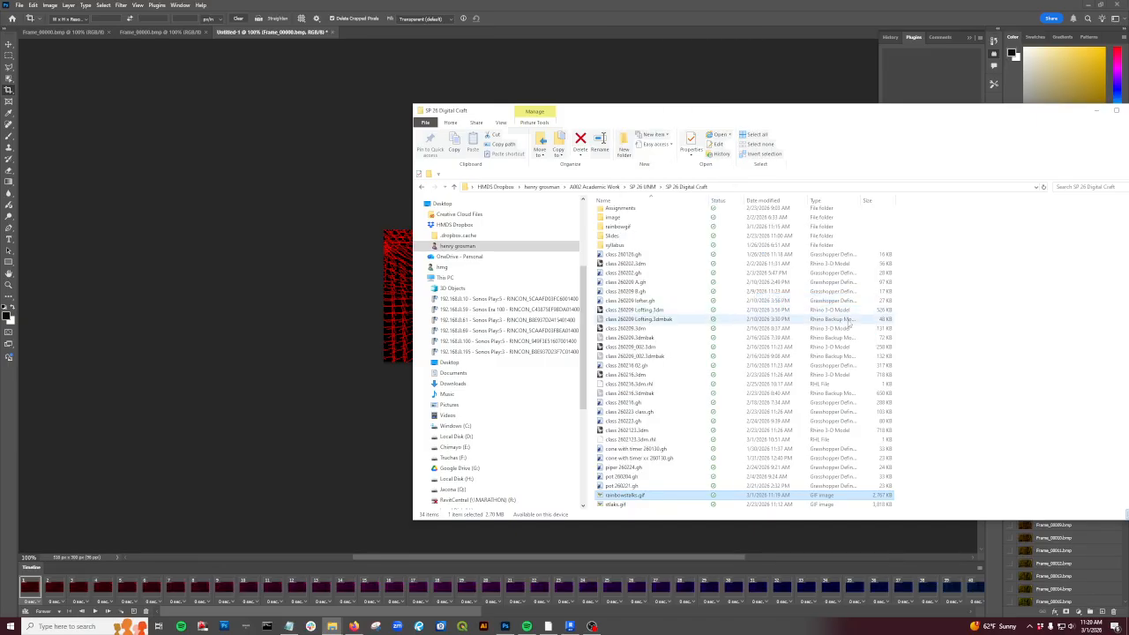